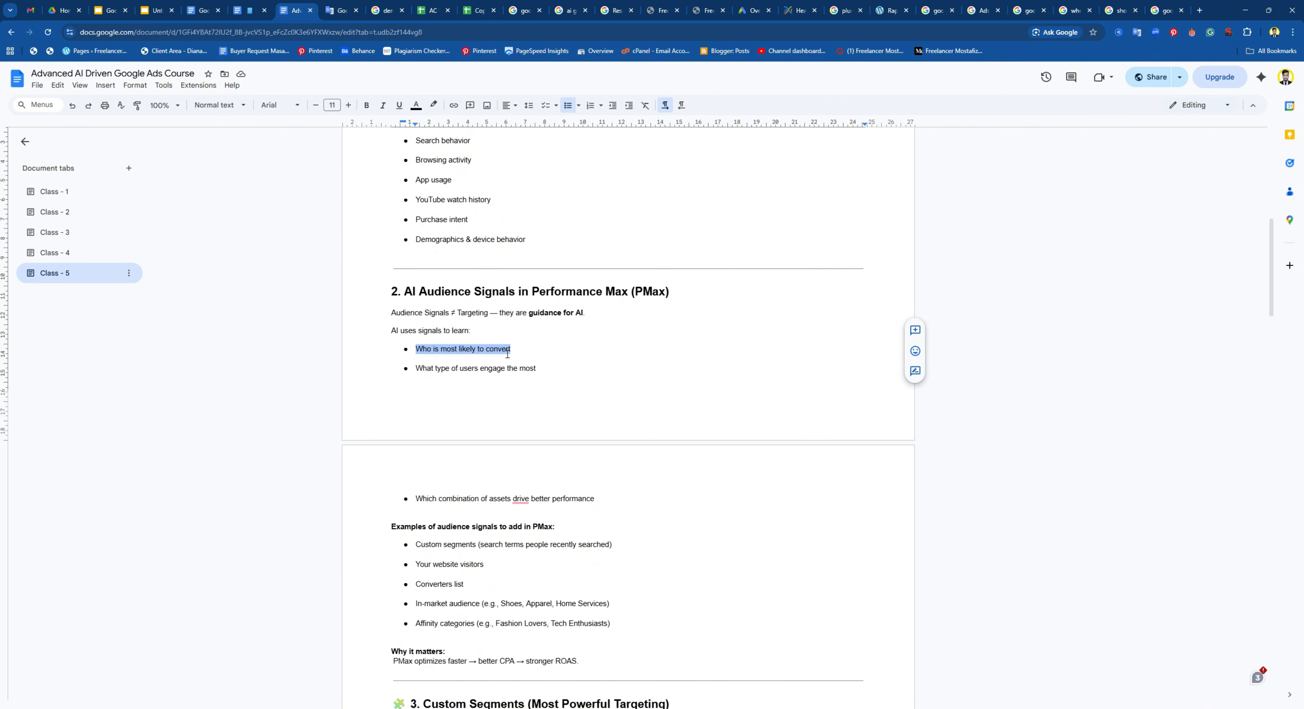
# Review the bullets on what AI learns from audience signals, from users who engage the most to best-performing asset combinations
pyautogui.click(423, 376)
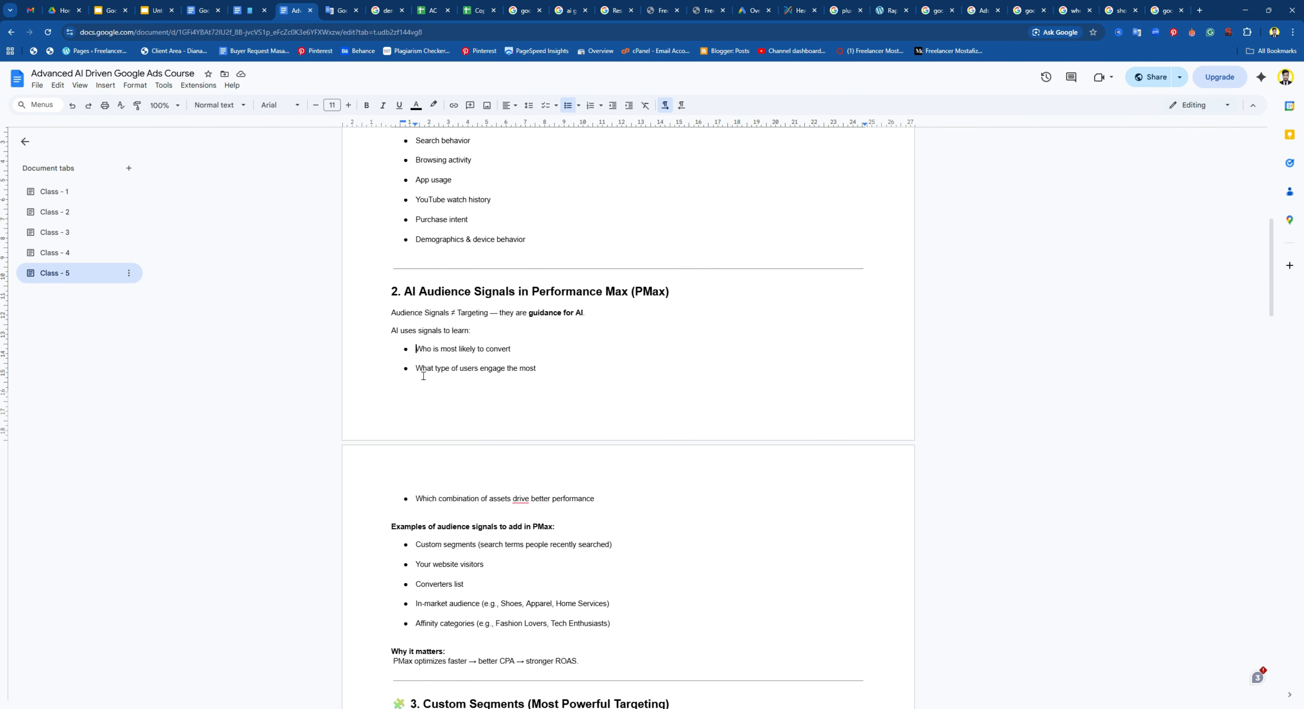
pyautogui.moveTo(423, 376); pyautogui.dragTo(547, 370)
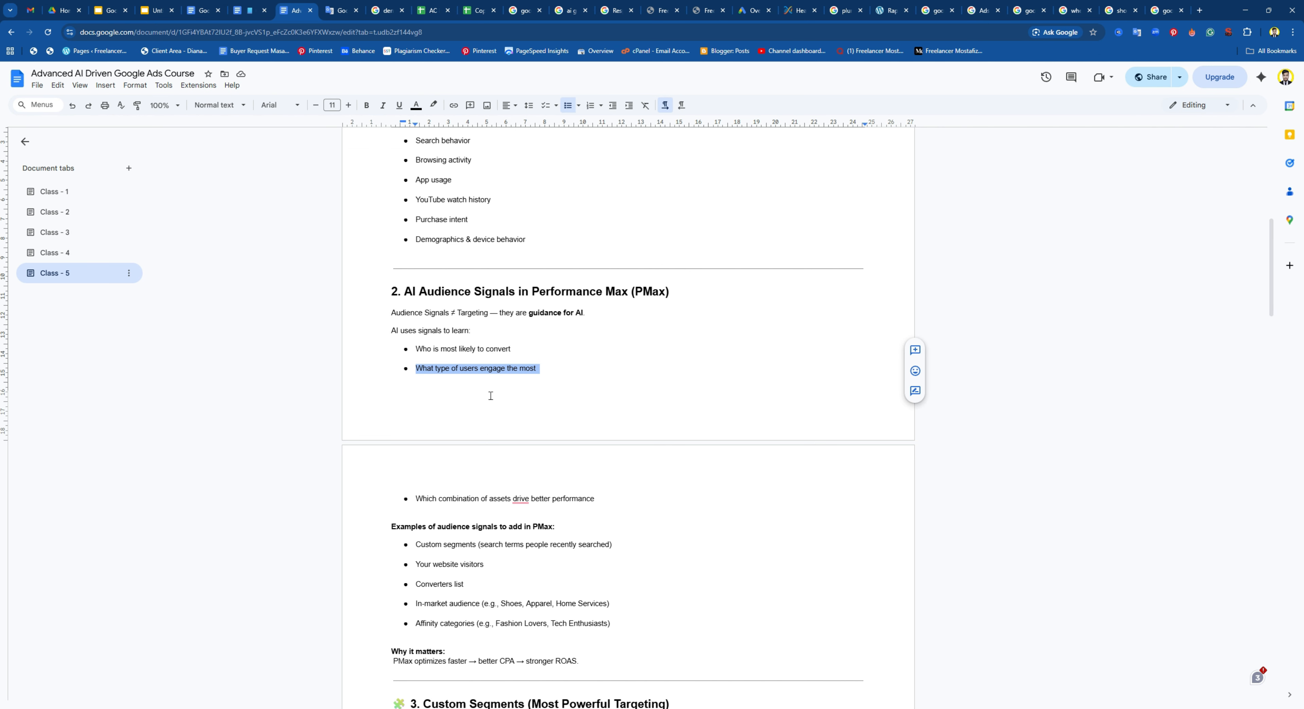
pyautogui.scroll(-2, 465, 399)
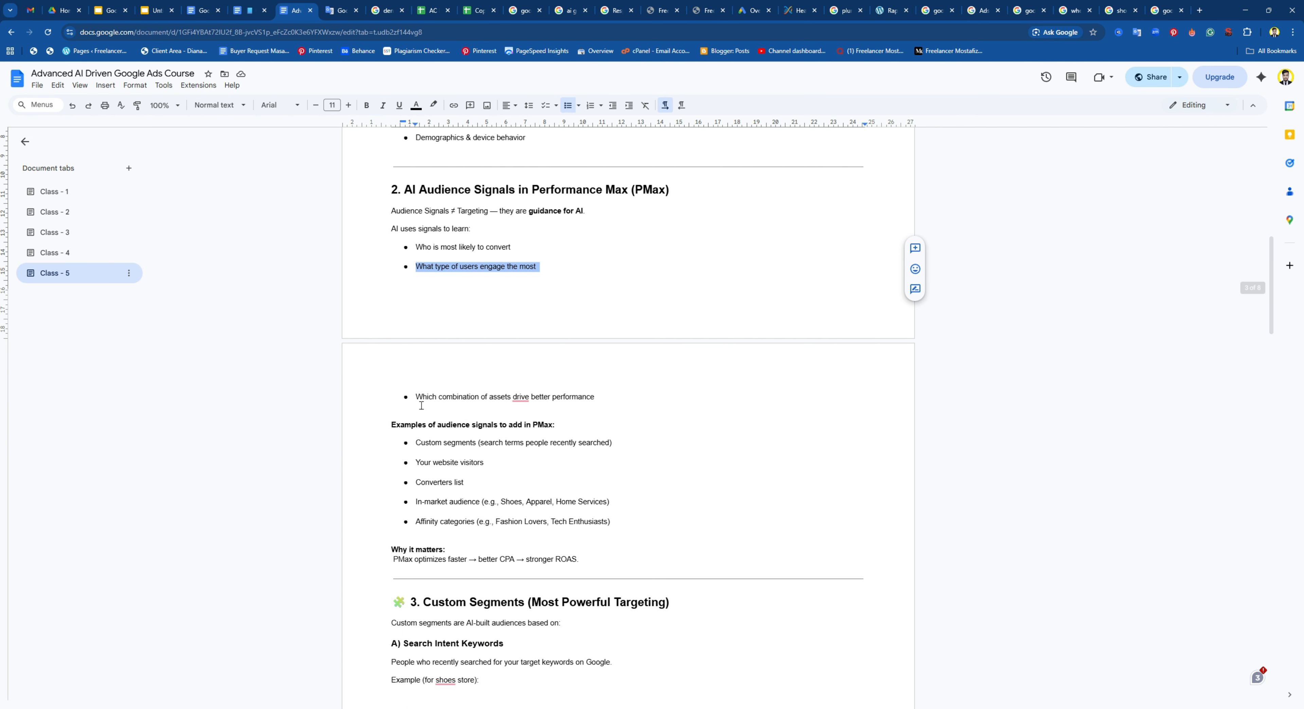
pyautogui.moveTo(417, 400); pyautogui.dragTo(471, 405)
pyautogui.scroll(-2, 471, 405)
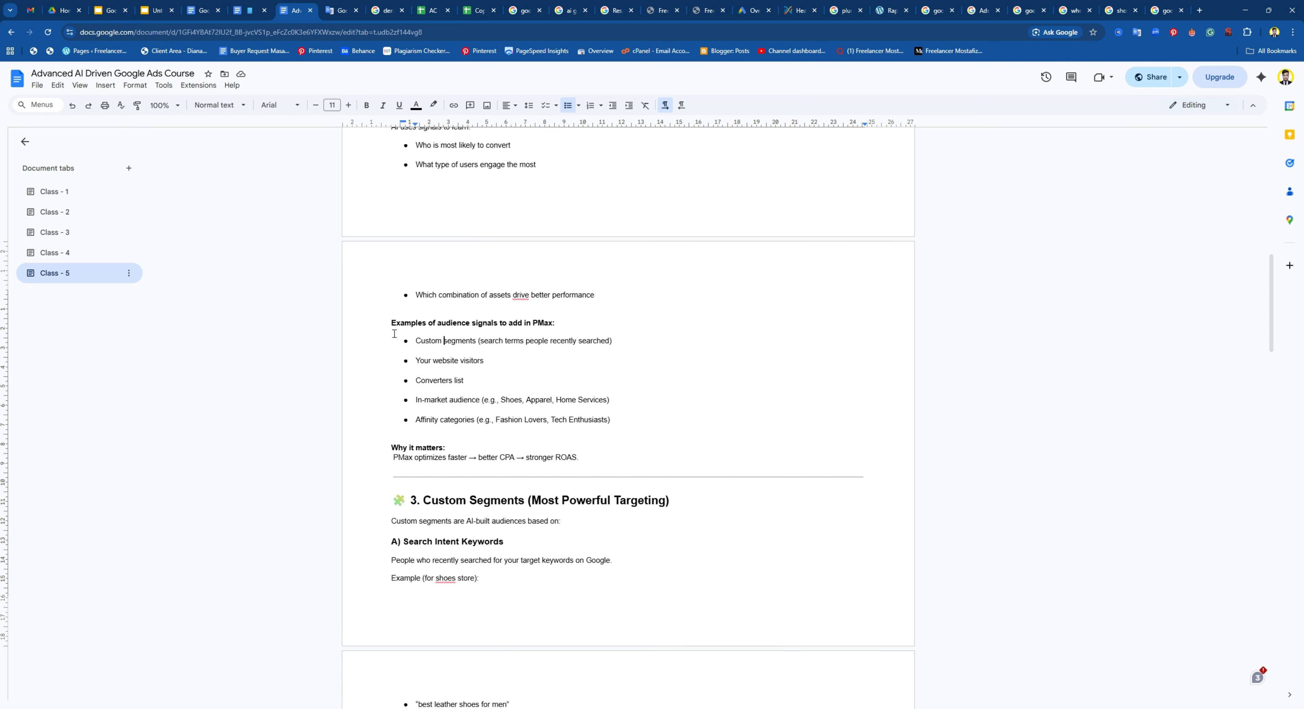
# Highlight the PMax audience signal examples, focusing on custom segments based on recent search terms and on website visitors
pyautogui.moveTo(393, 322); pyautogui.dragTo(613, 420)
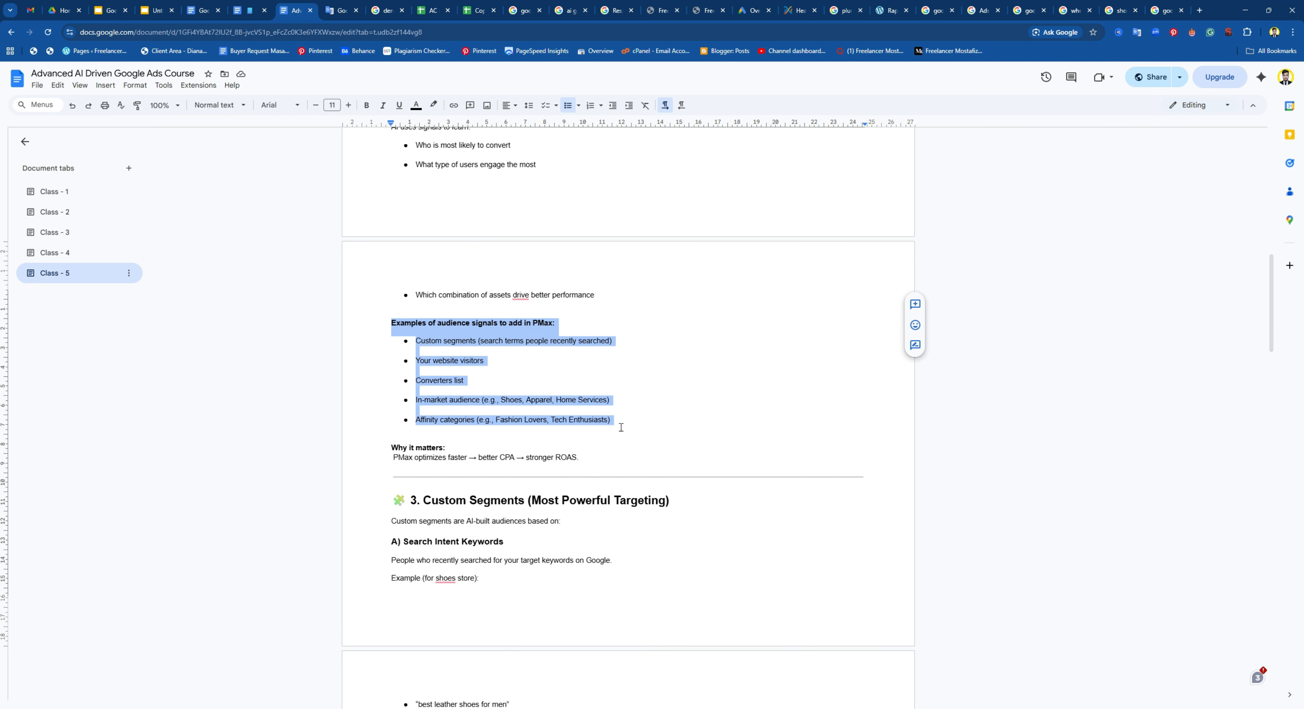
pyautogui.click(456, 365)
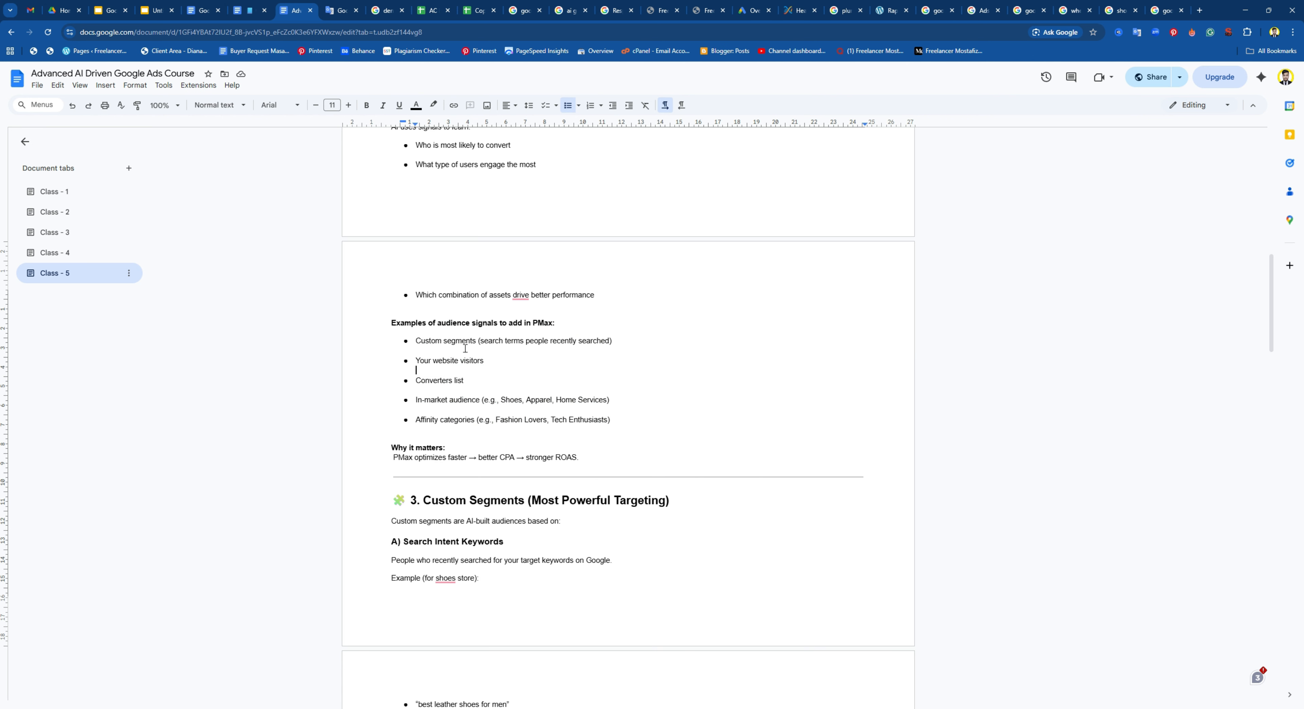
pyautogui.moveTo(480, 343); pyautogui.dragTo(526, 343)
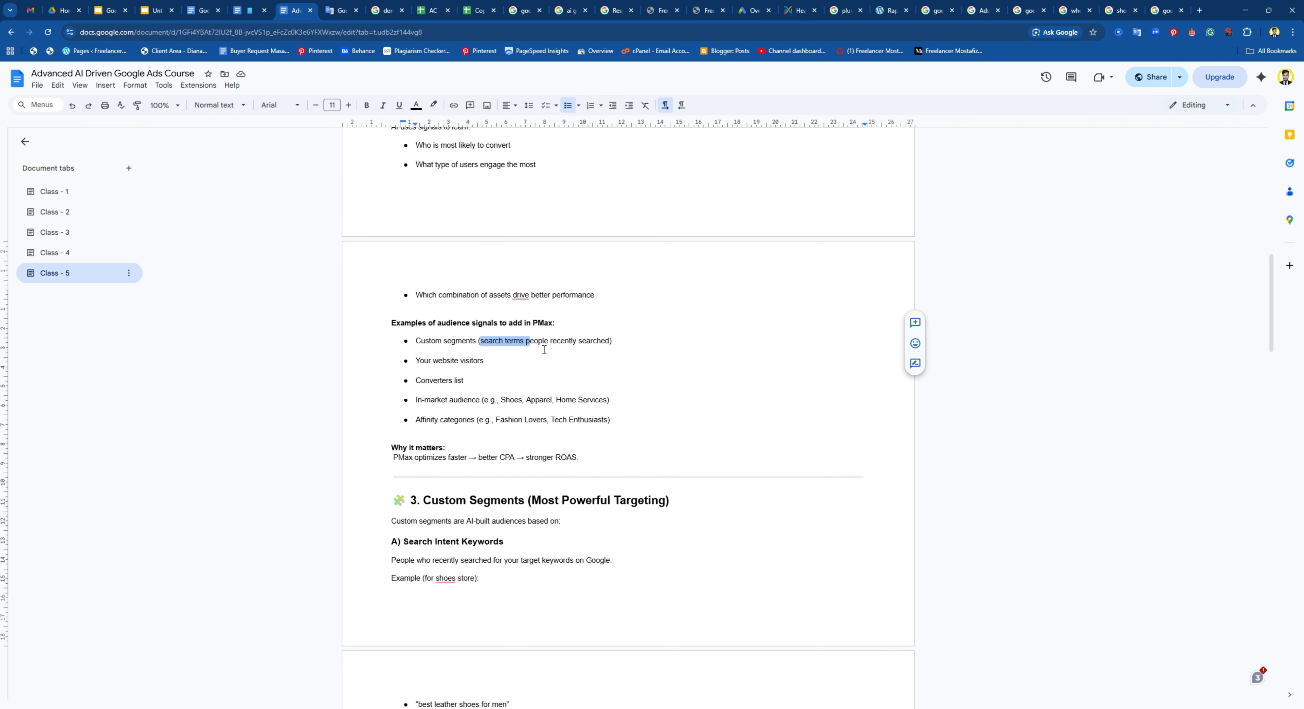
pyautogui.click(539, 343)
pyautogui.moveTo(626, 346); pyautogui.dragTo(391, 322)
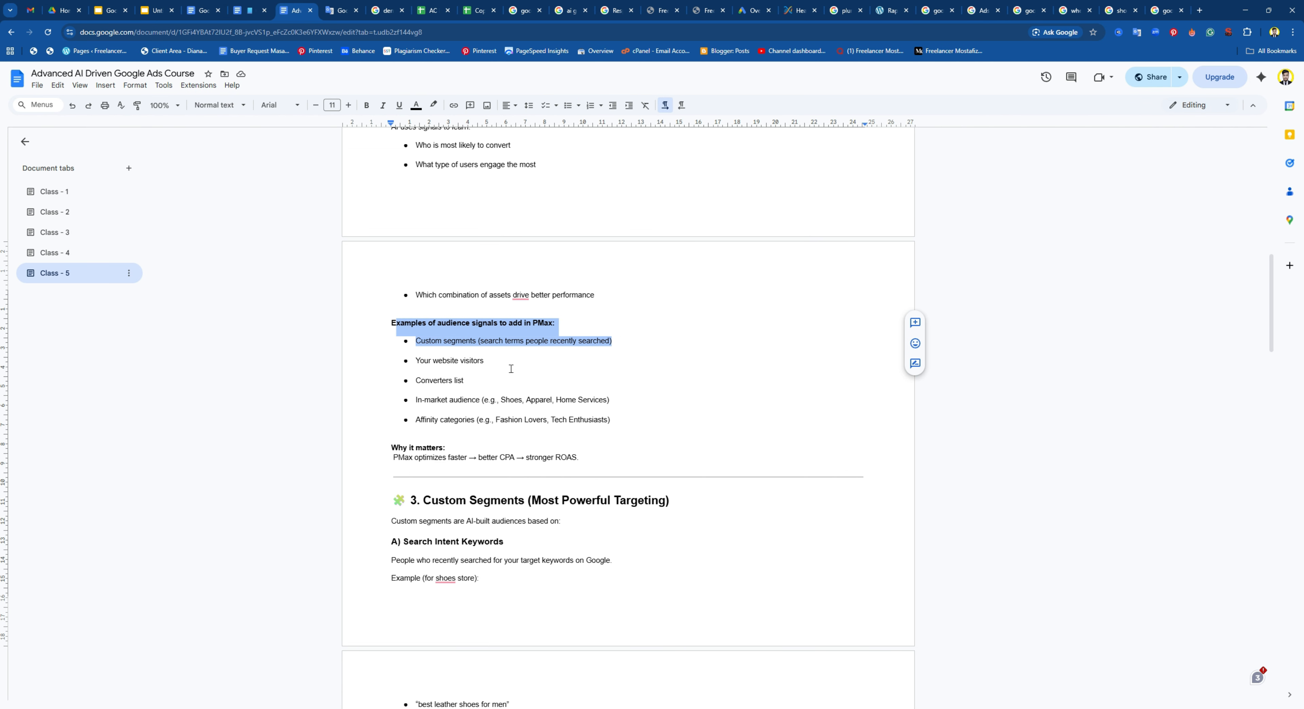
pyautogui.moveTo(485, 361); pyautogui.dragTo(417, 362)
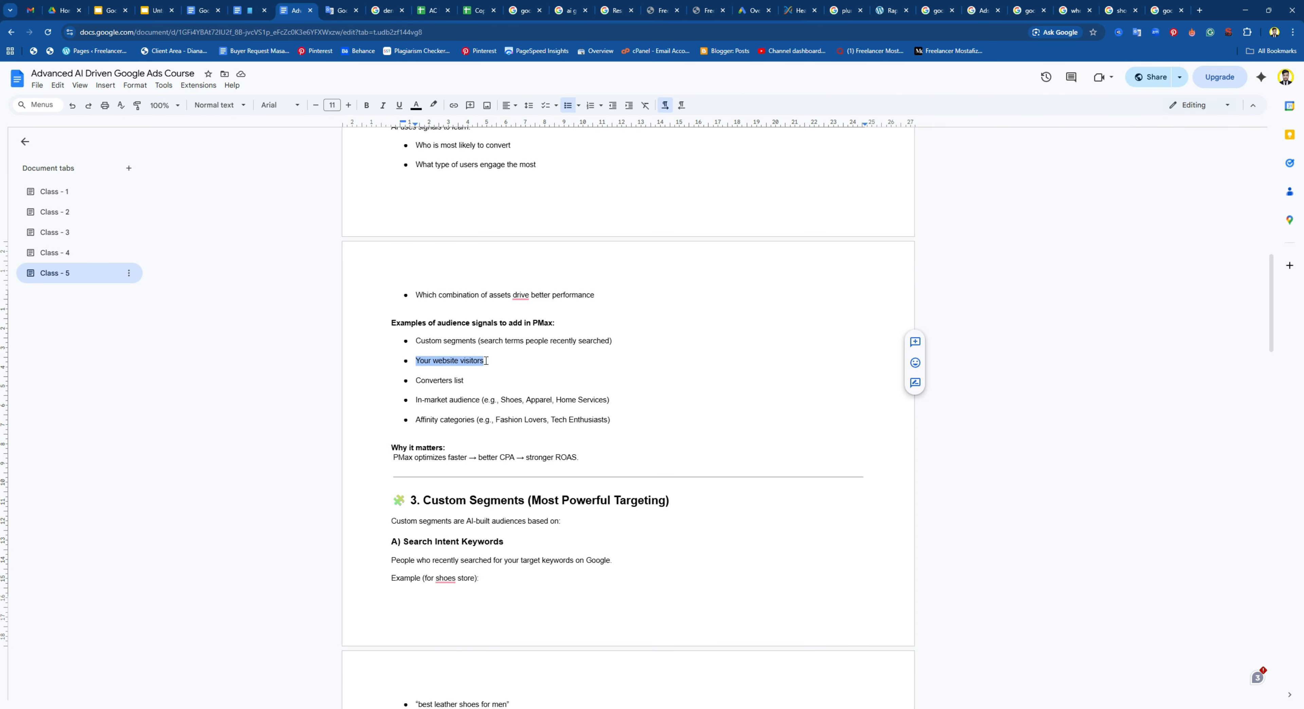
pyautogui.moveTo(487, 362)
pyautogui.mouseDown()
pyautogui.moveTo(415, 369)
pyautogui.moveTo(513, 365)
pyautogui.mouseUp()
pyautogui.click(419, 366)
pyautogui.click(503, 365)
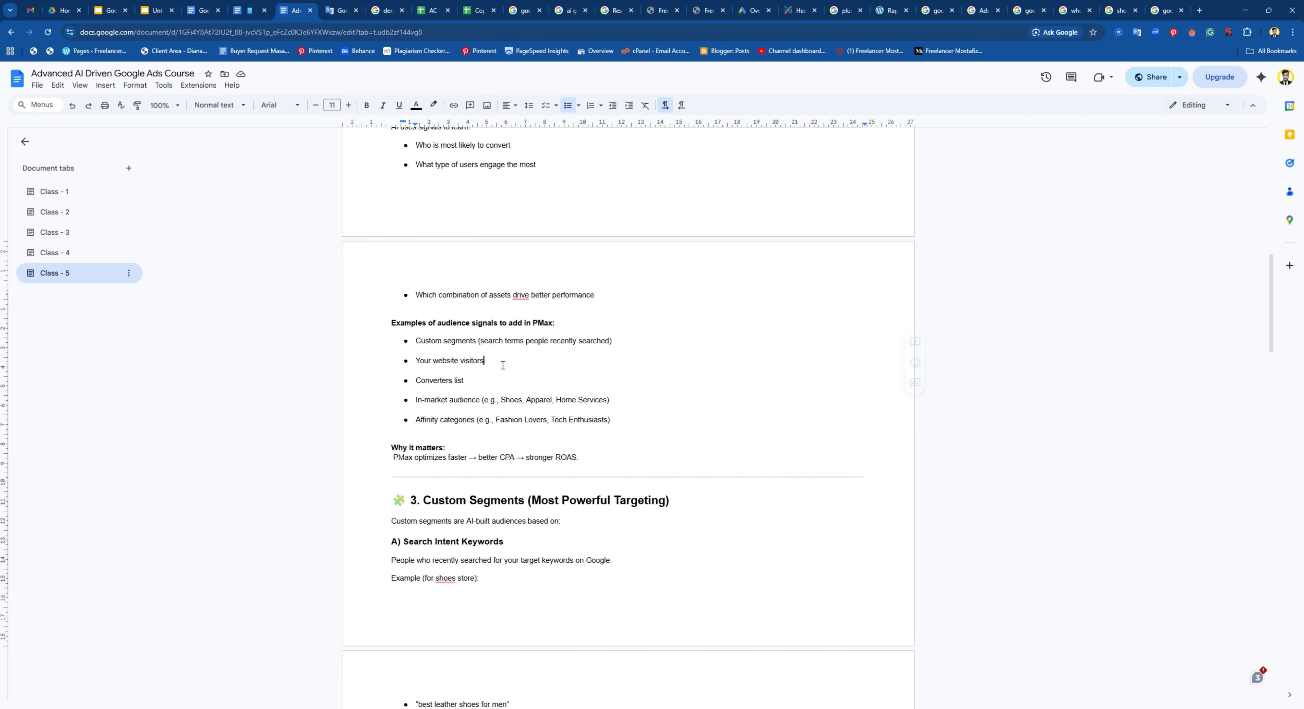
pyautogui.moveTo(489, 364); pyautogui.dragTo(393, 372)
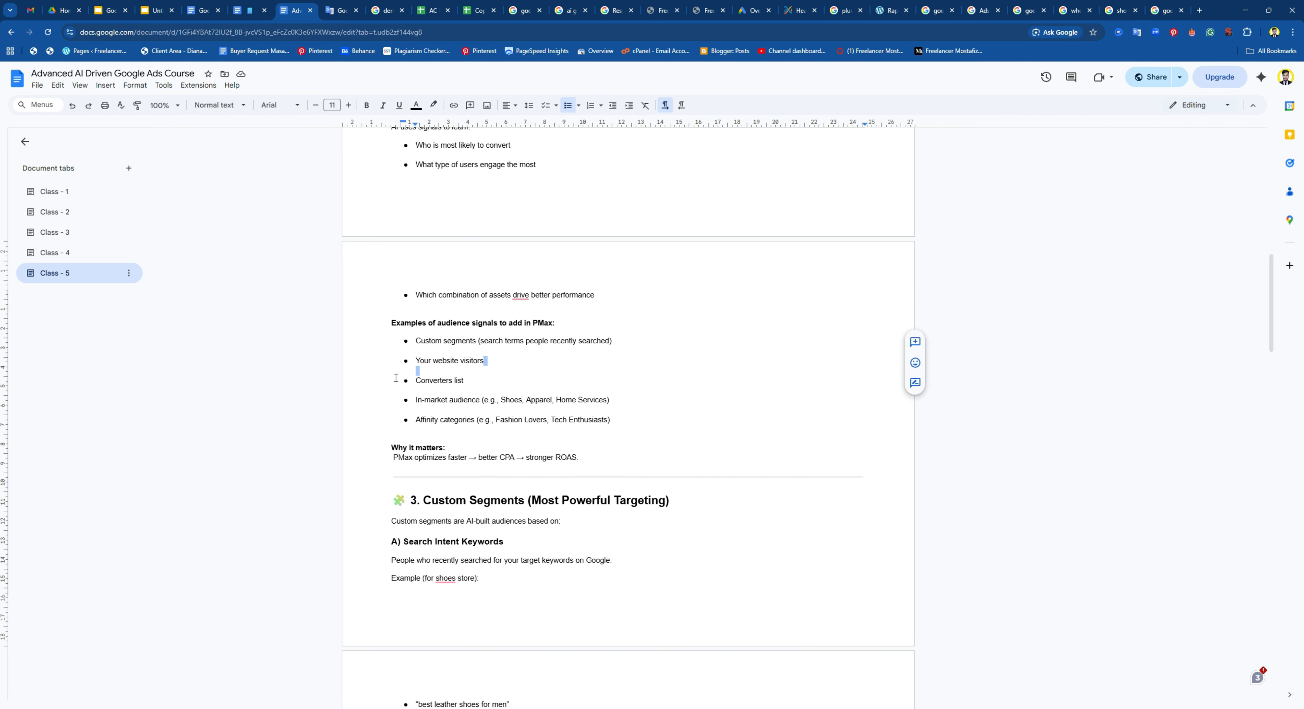
pyautogui.click(503, 366)
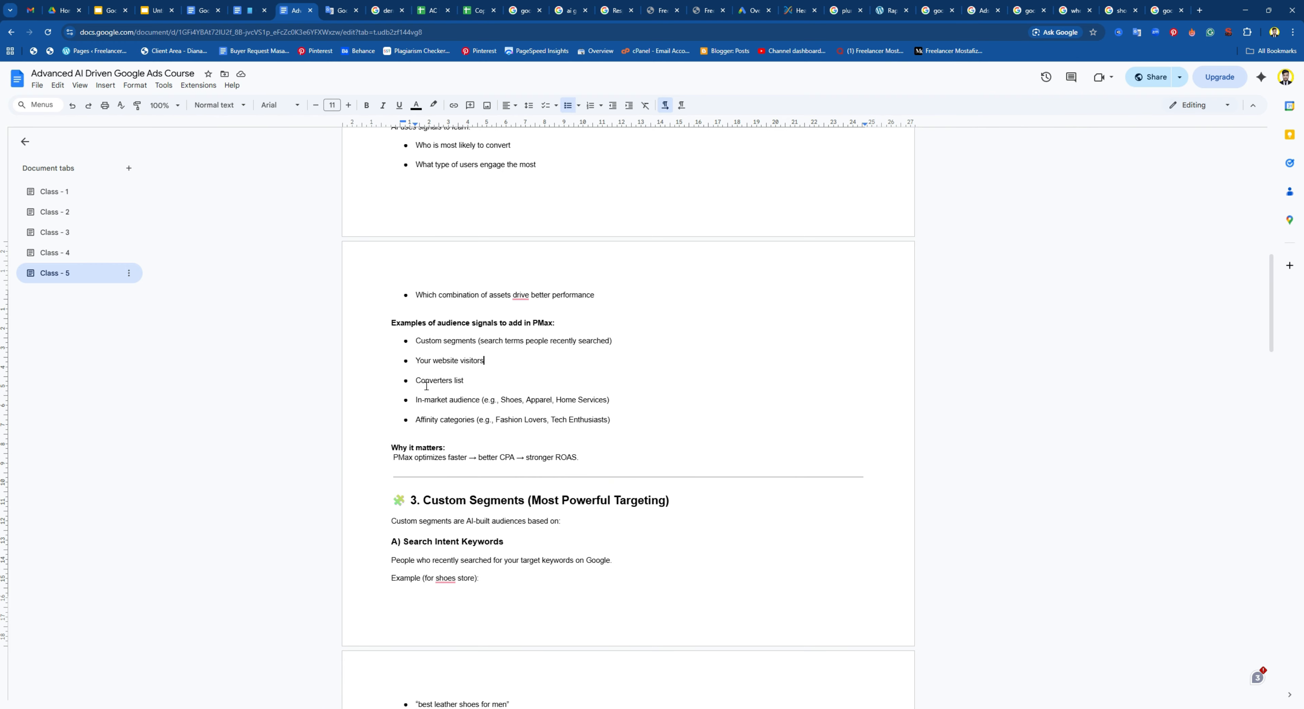
# Highlight the Converters list example and the Shoes example of the in-market audience signal
pyautogui.moveTo(482, 387); pyautogui.dragTo(402, 387)
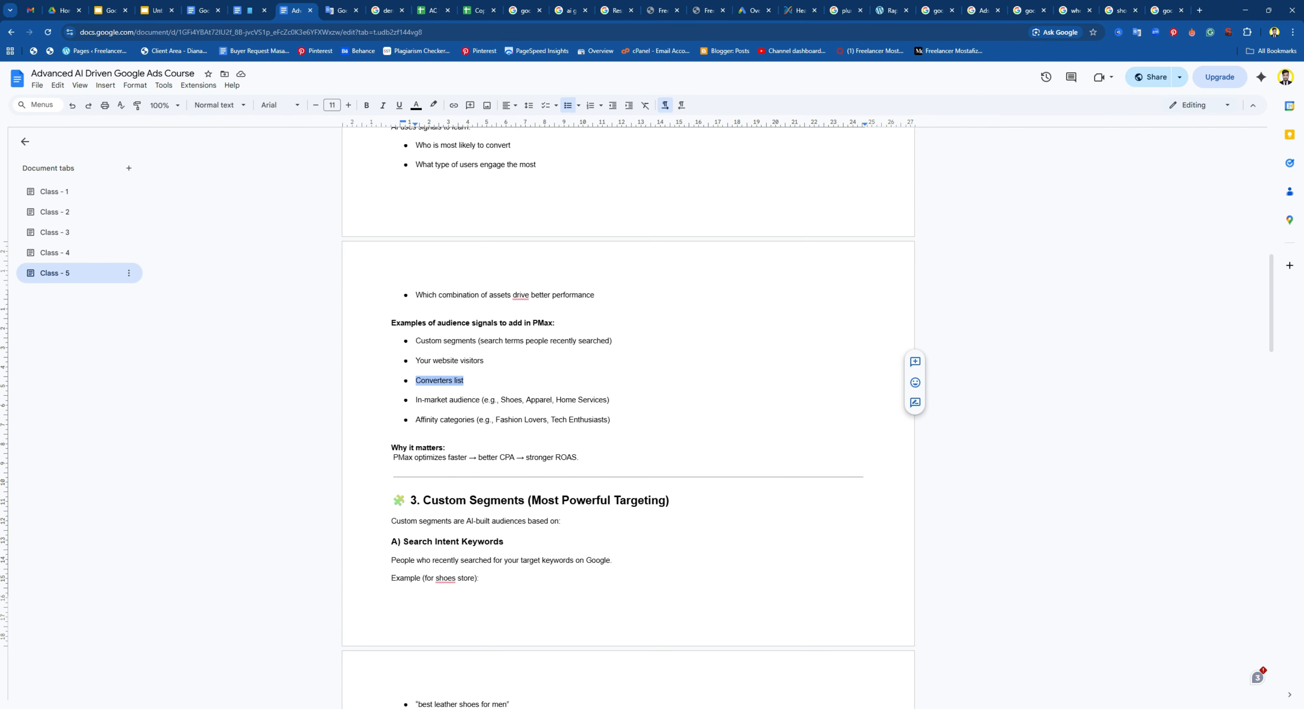
pyautogui.click(480, 384)
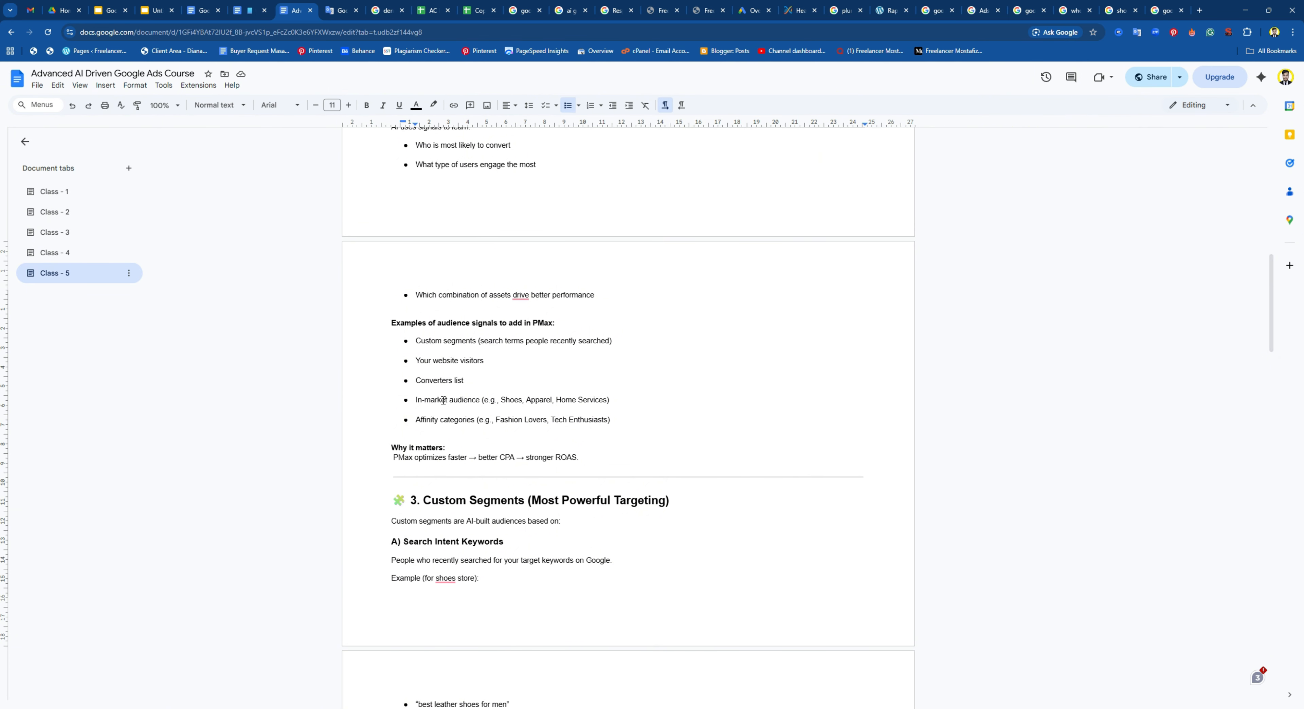
pyautogui.doubleClick(514, 401)
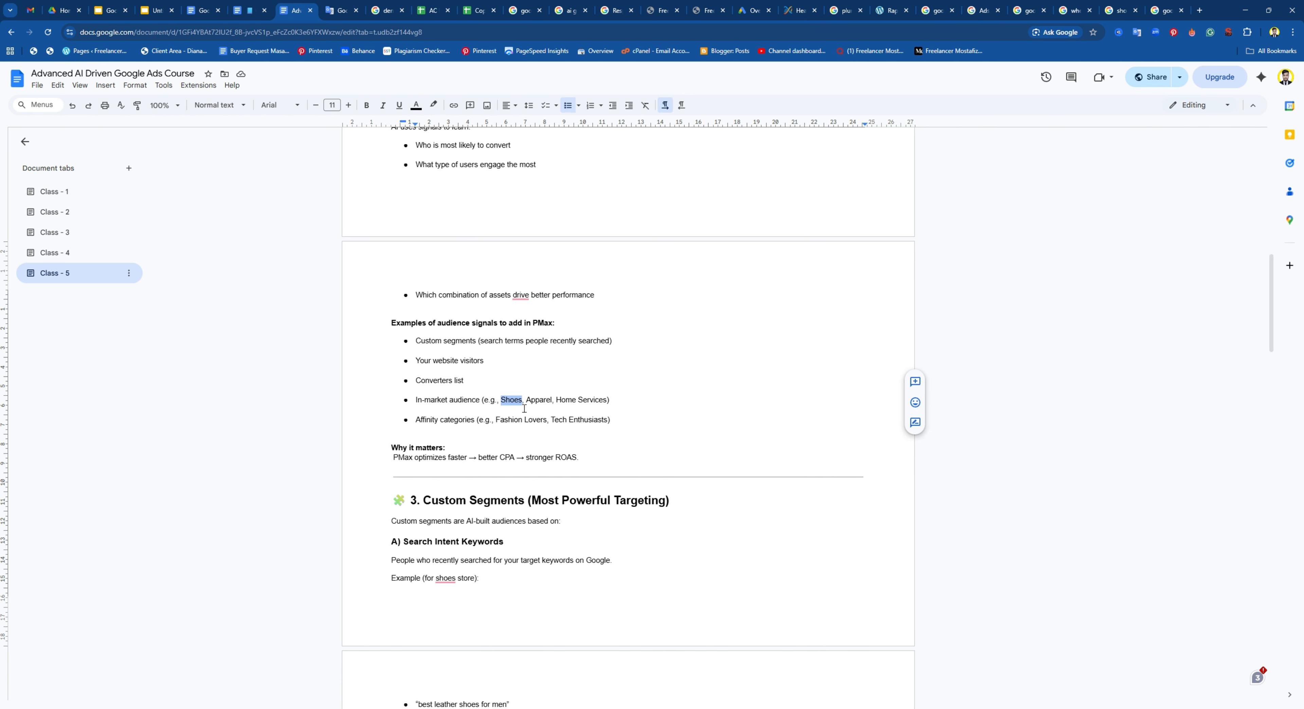
pyautogui.click(536, 403)
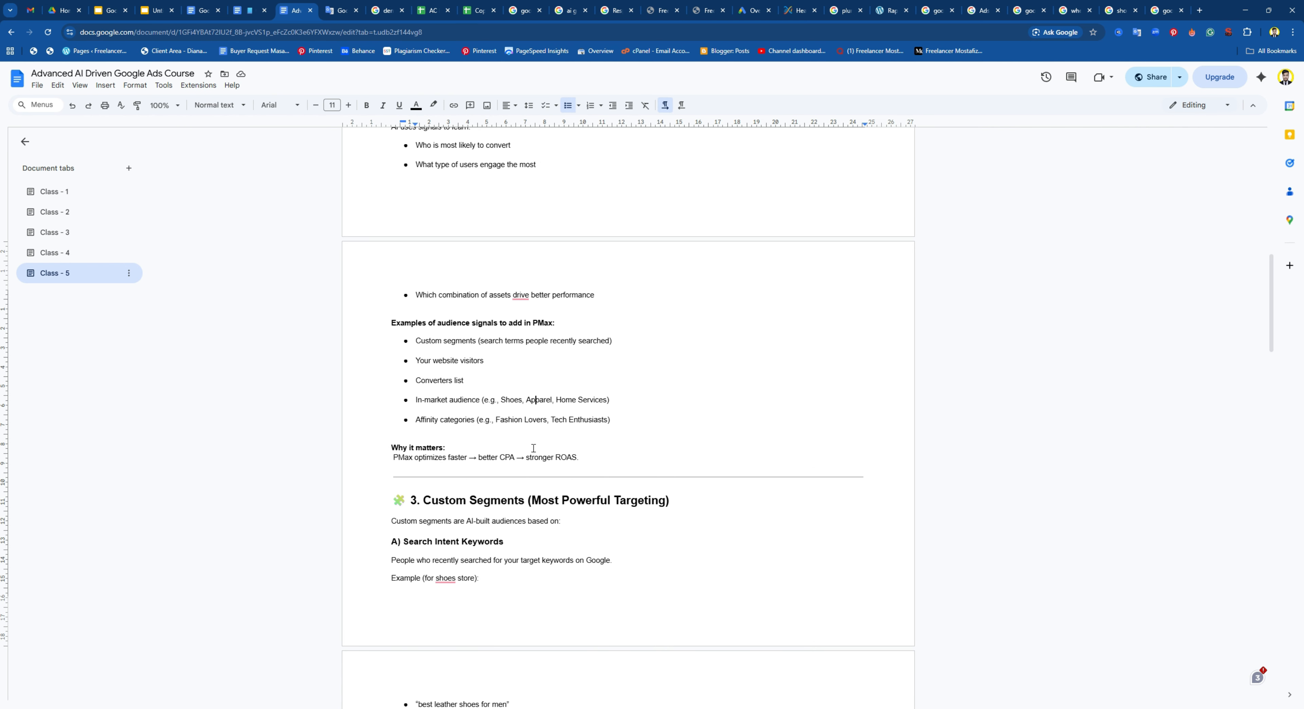
# Review why audience signals matter, highlighting better CPA, stronger ROAS and the full list of signal examples
pyautogui.doubleClick(507, 463)
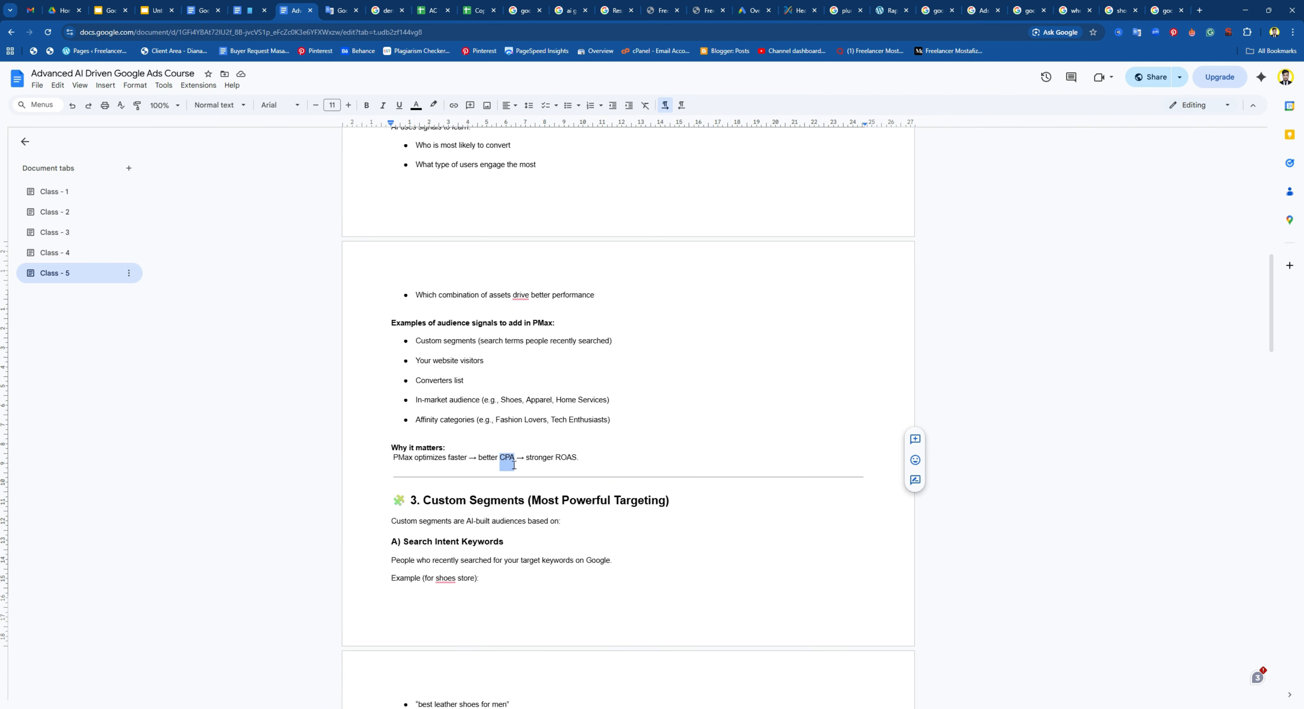
pyautogui.moveTo(526, 462); pyautogui.dragTo(568, 464)
pyautogui.click(588, 461)
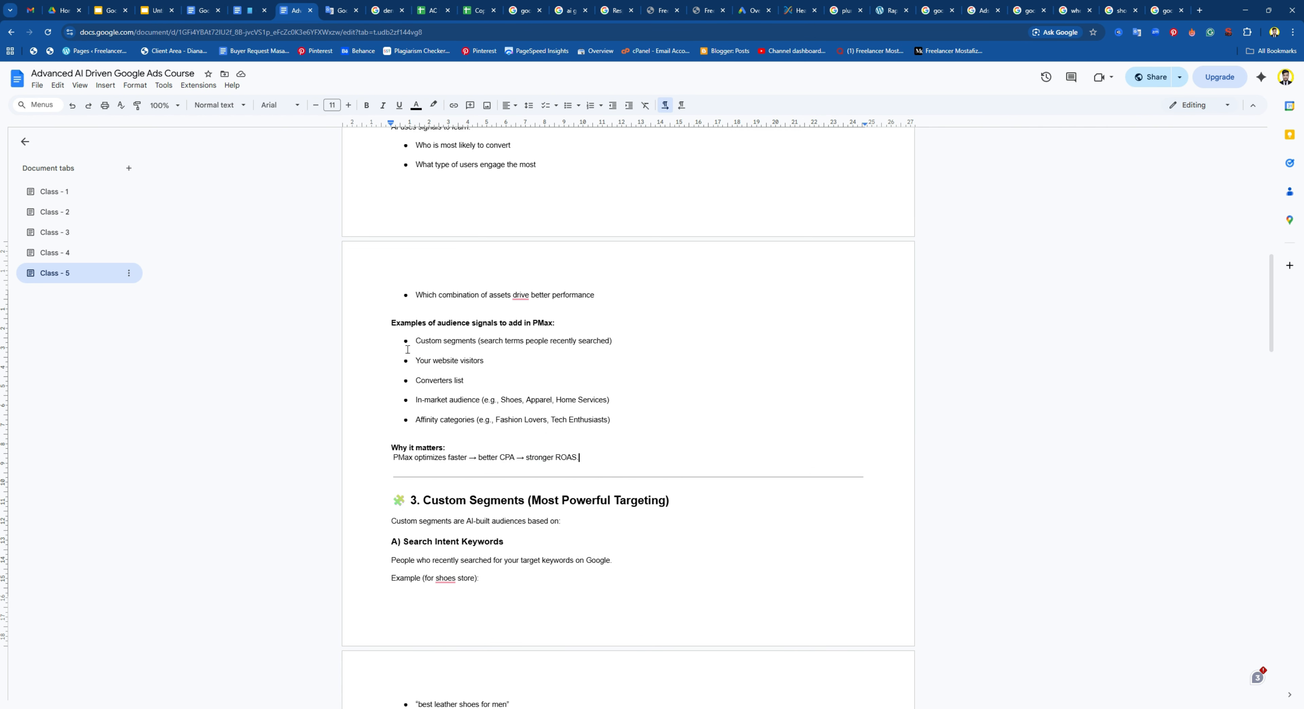
pyautogui.moveTo(408, 342); pyautogui.dragTo(629, 429)
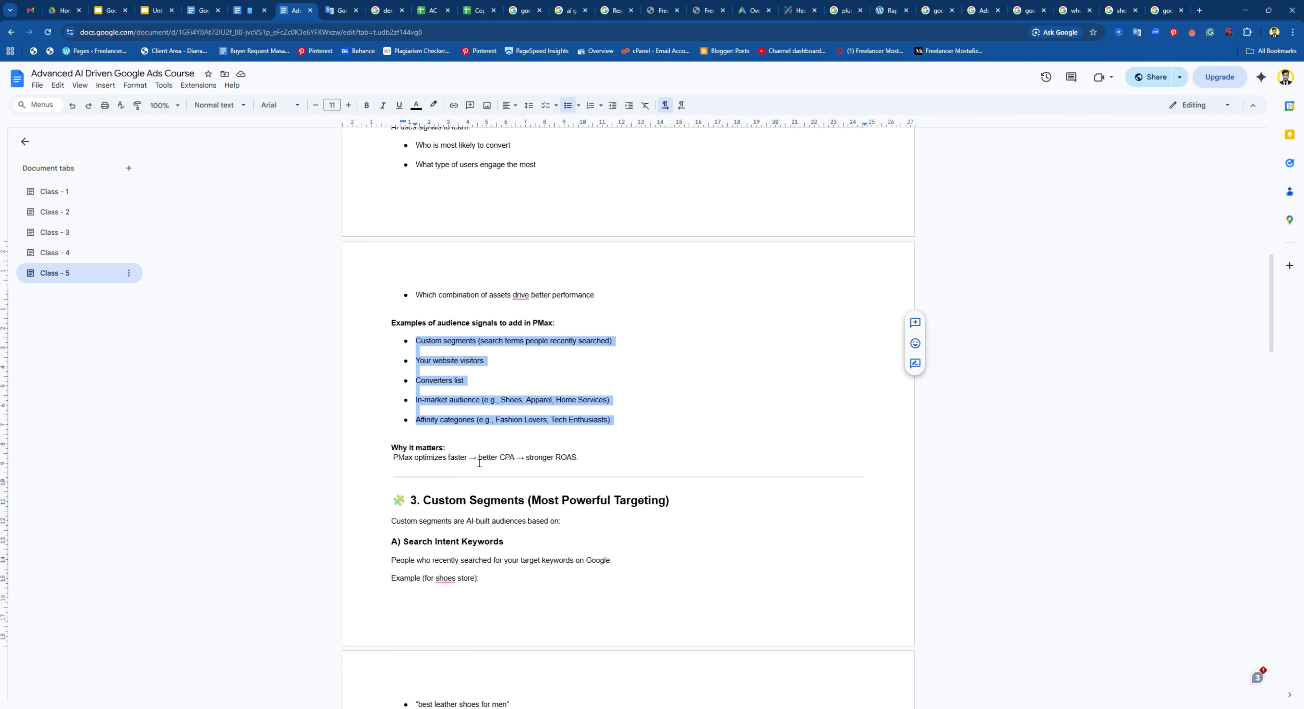
pyautogui.moveTo(479, 462); pyautogui.dragTo(532, 468)
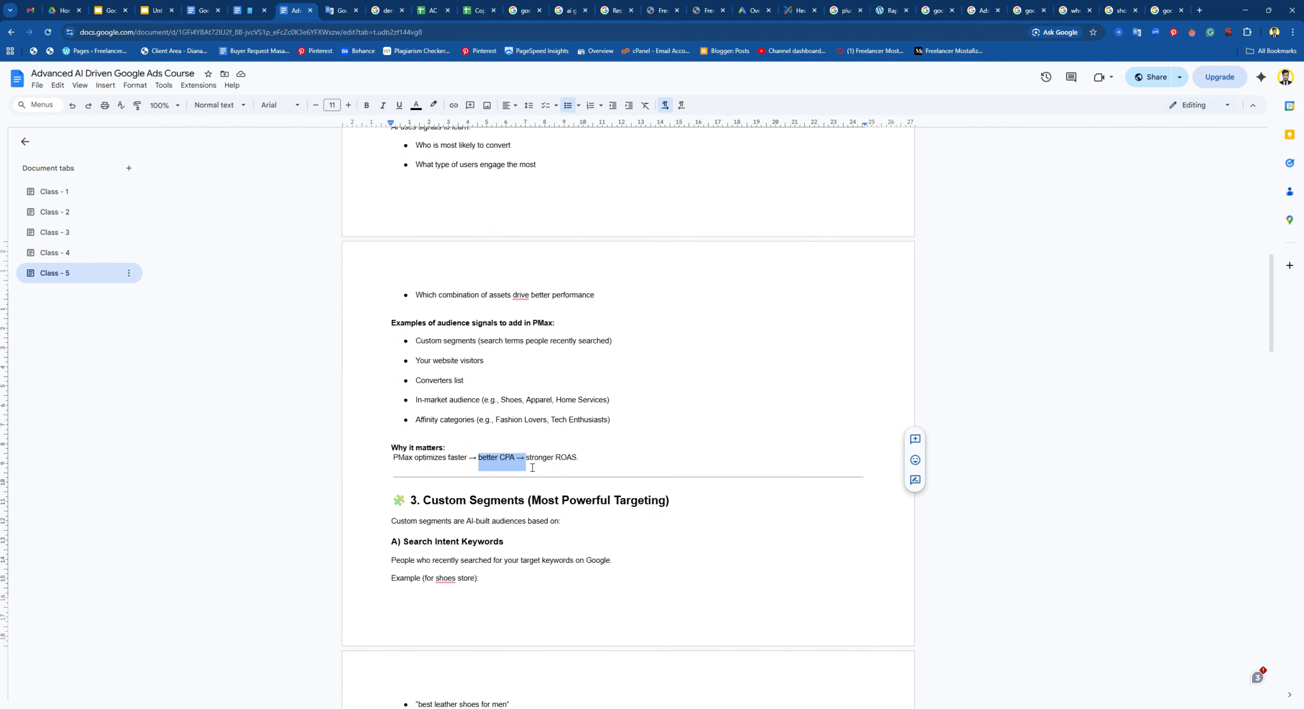
pyautogui.moveTo(612, 466); pyautogui.dragTo(543, 466)
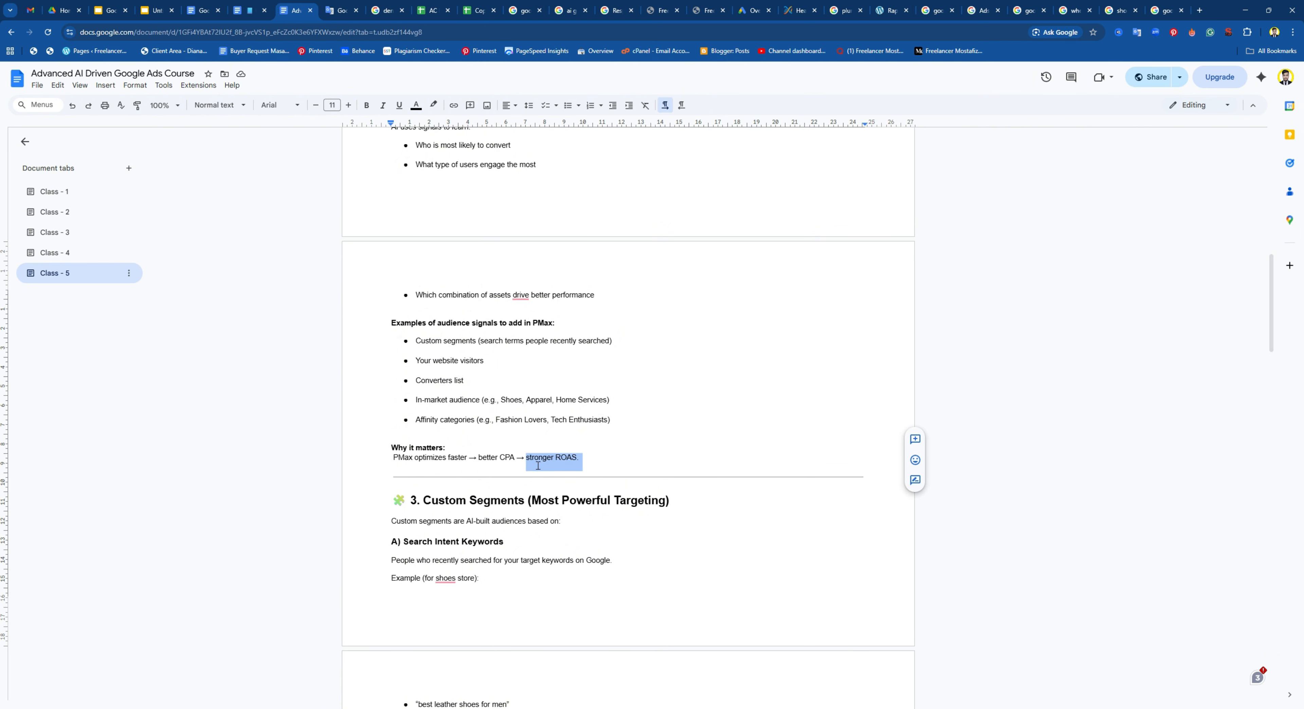
pyautogui.click(567, 460)
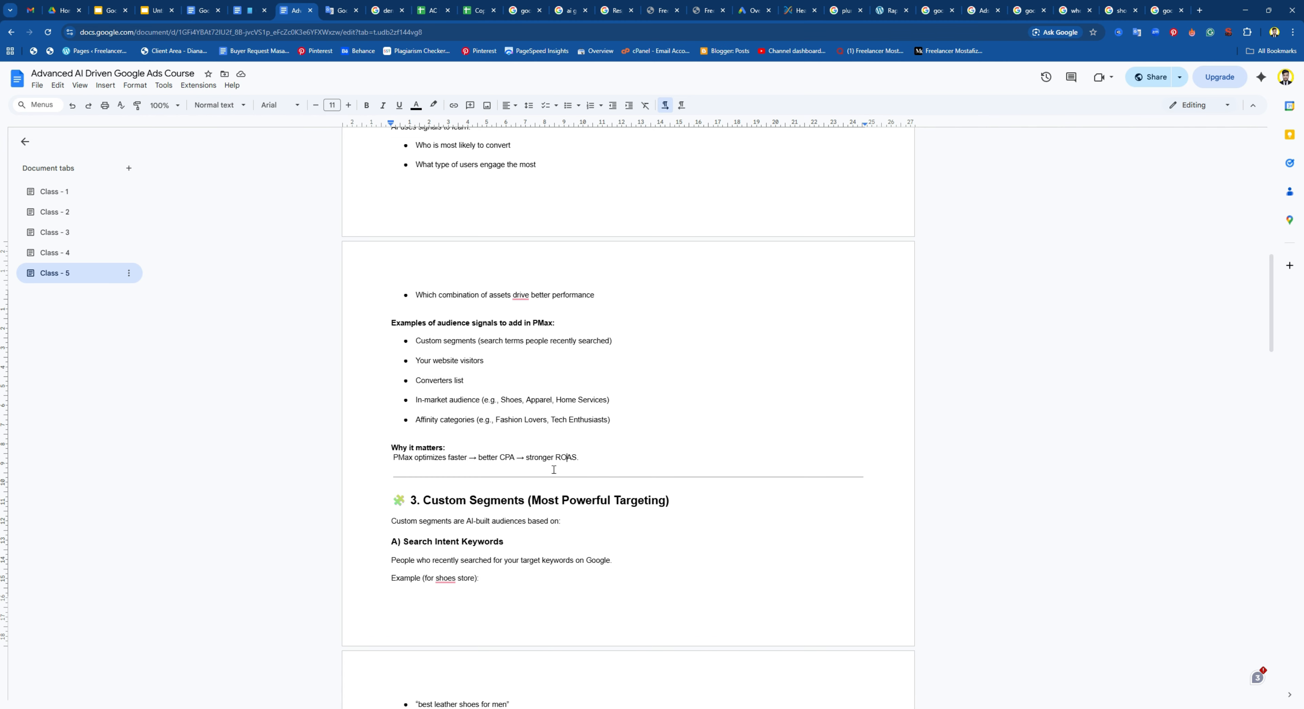
pyautogui.scroll(5, 553, 470)
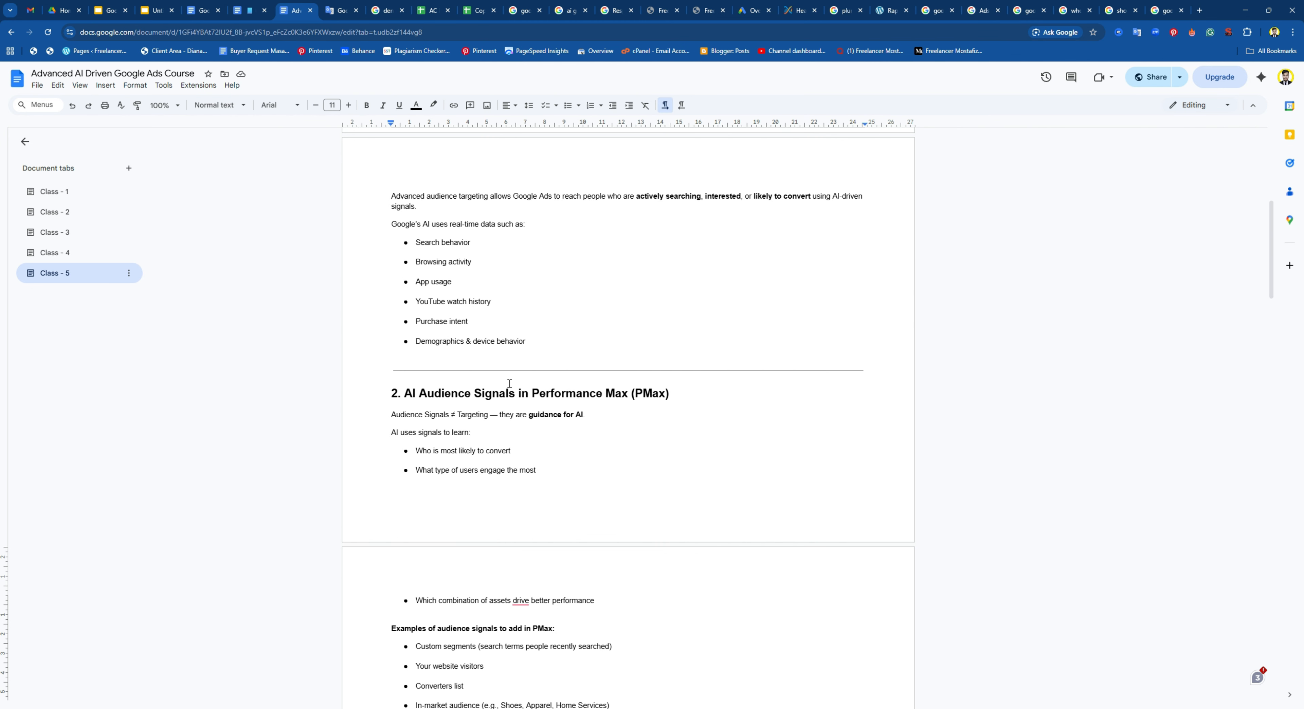
pyautogui.scroll(4, 516, 385)
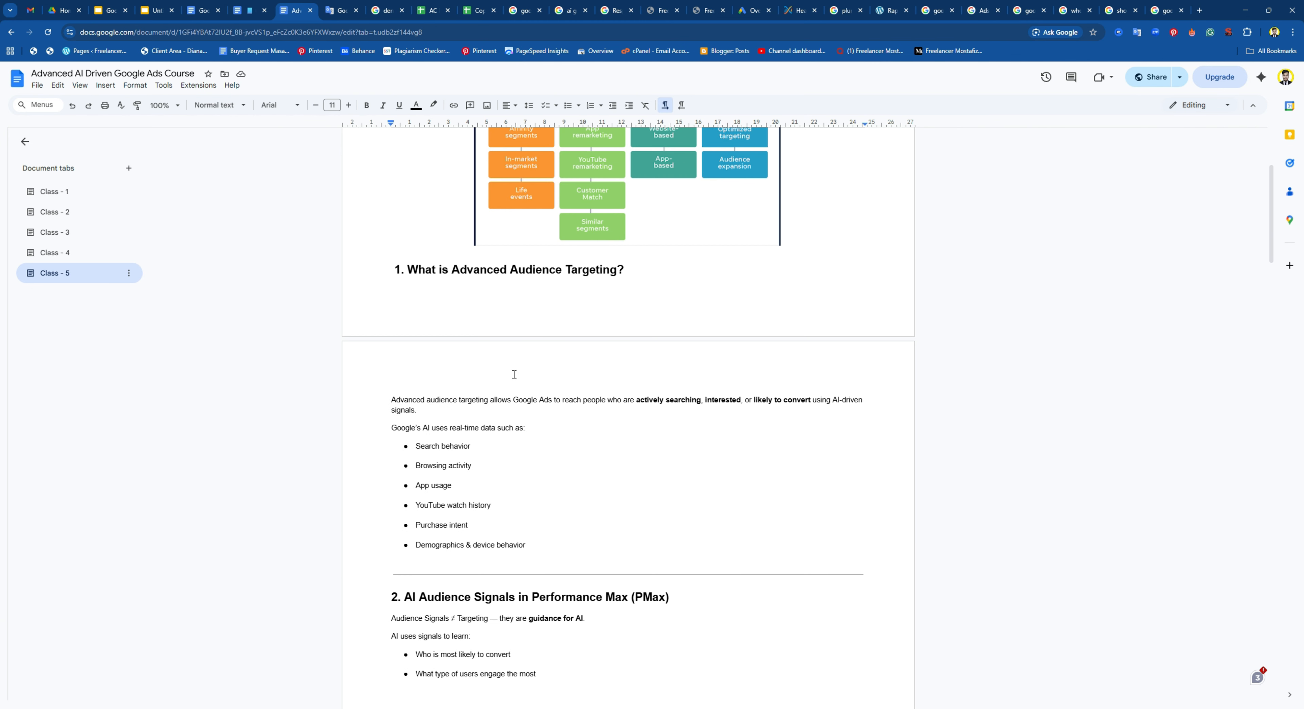
# Switch to Google Ads and select the Ac Installation campaign Search Campaign
pyautogui.click(754, 10)
pyautogui.click(347, 152)
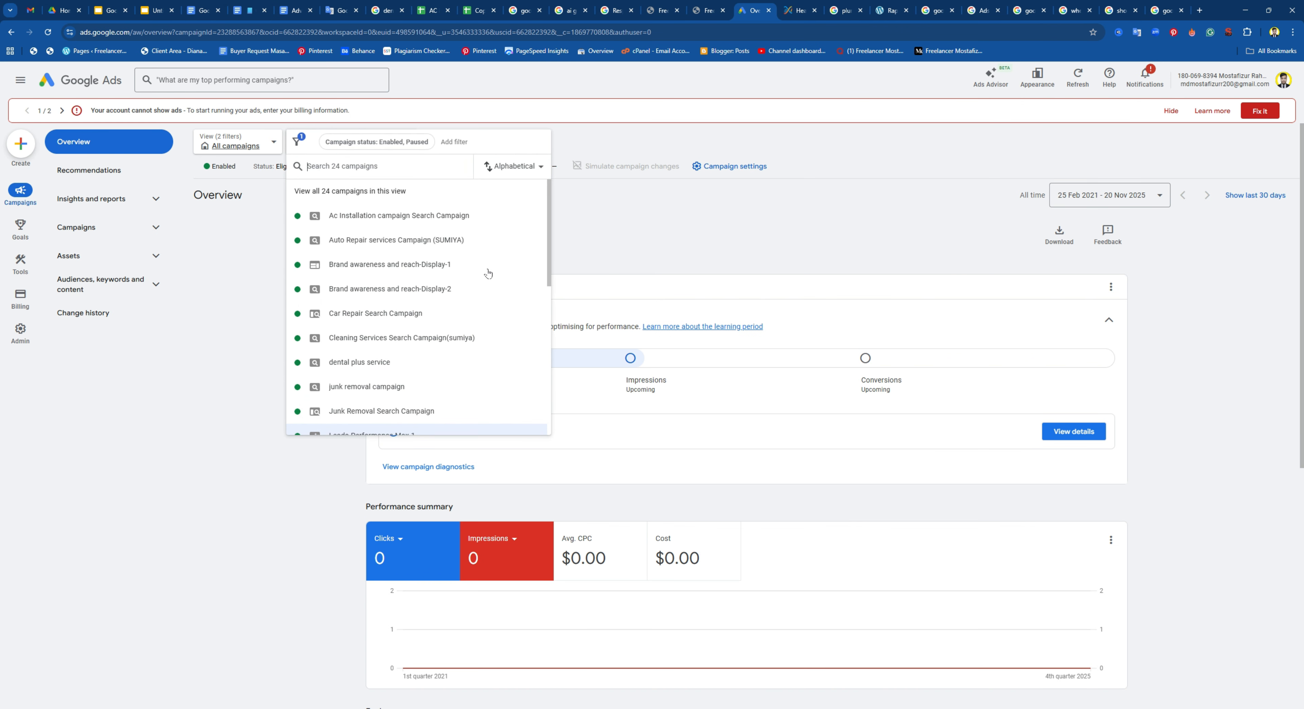
pyautogui.click(362, 214)
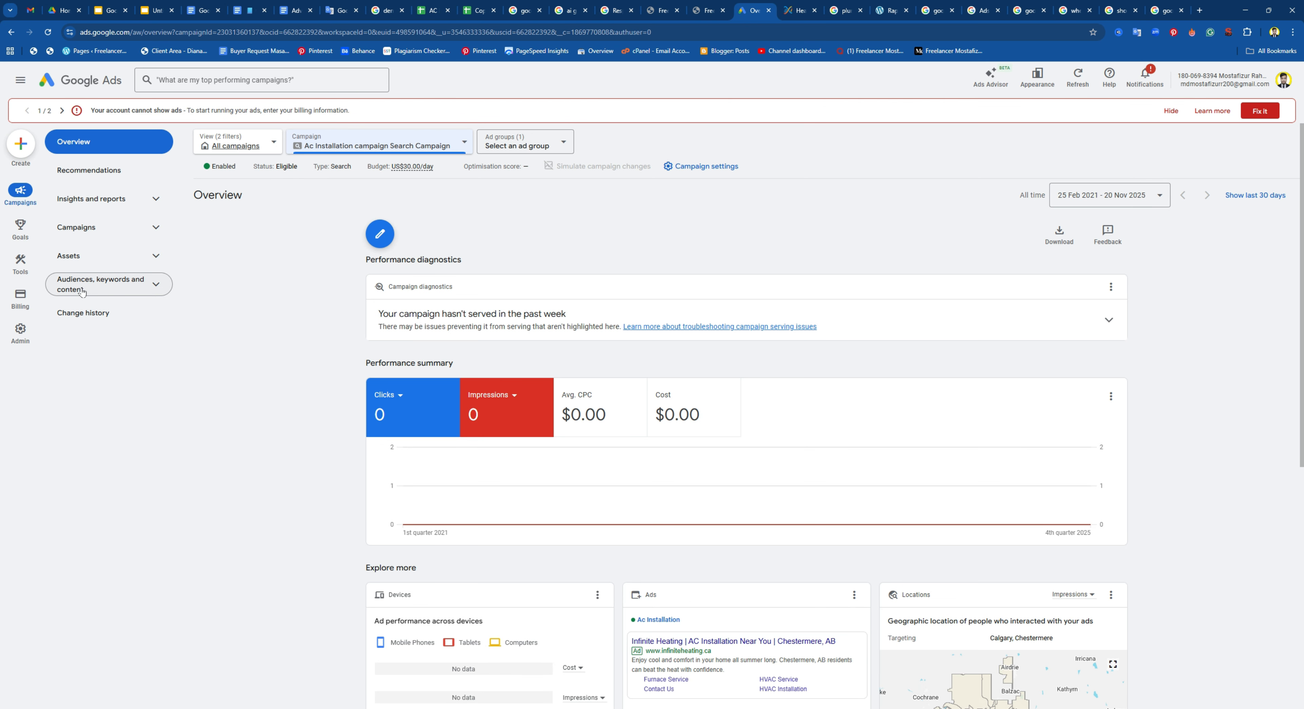
# Go to the campaign's Audiences and start adding audience segments at campaign level
pyautogui.click(125, 289)
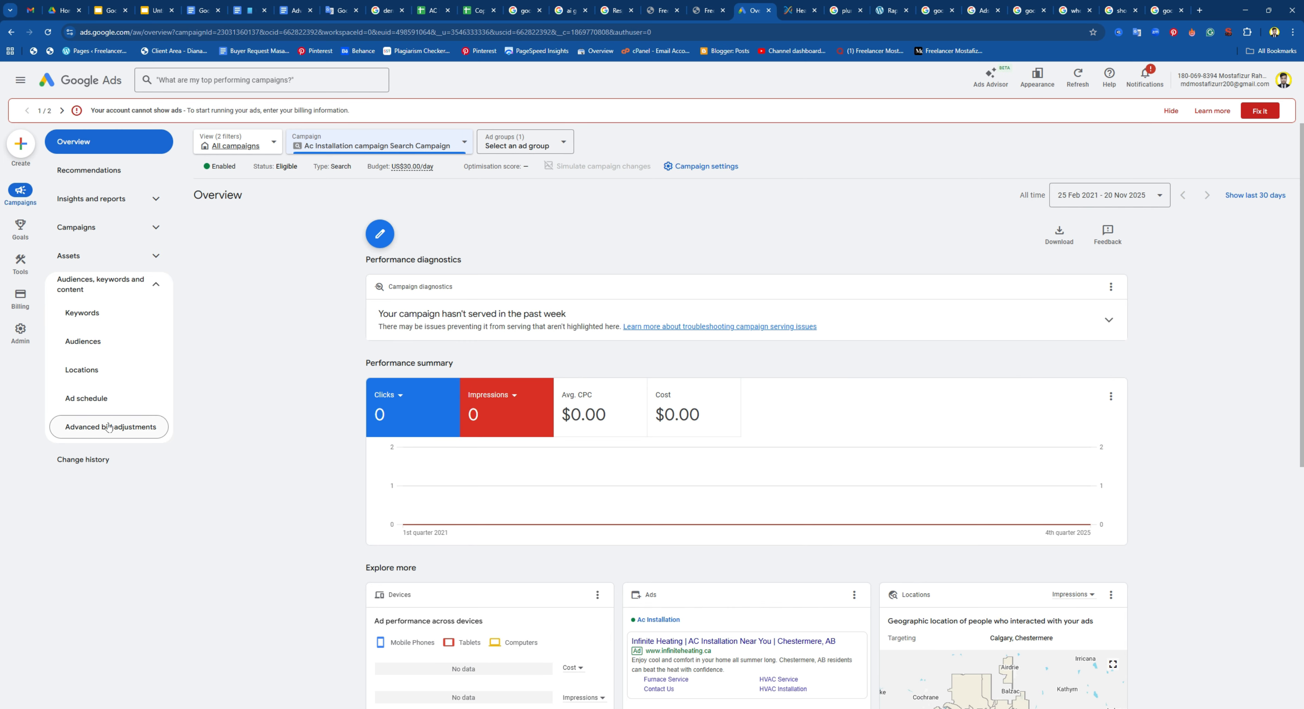
pyautogui.click(103, 347)
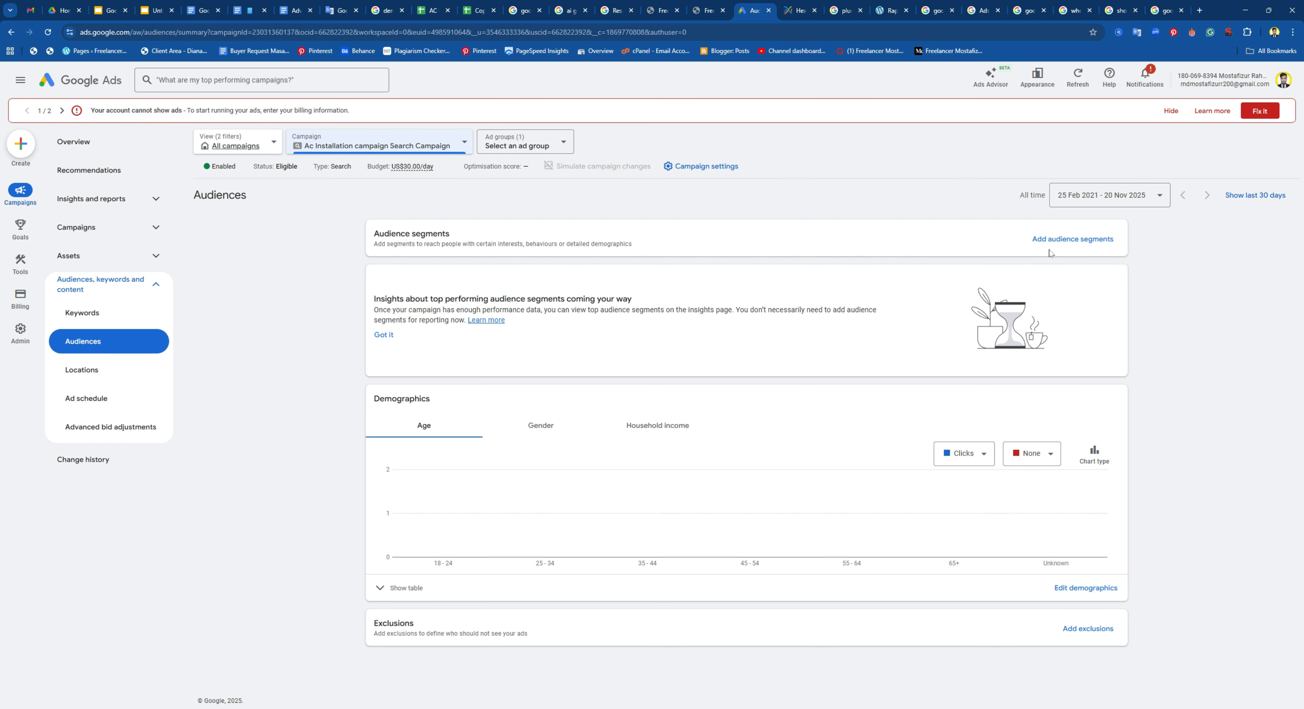
pyautogui.click(1082, 244)
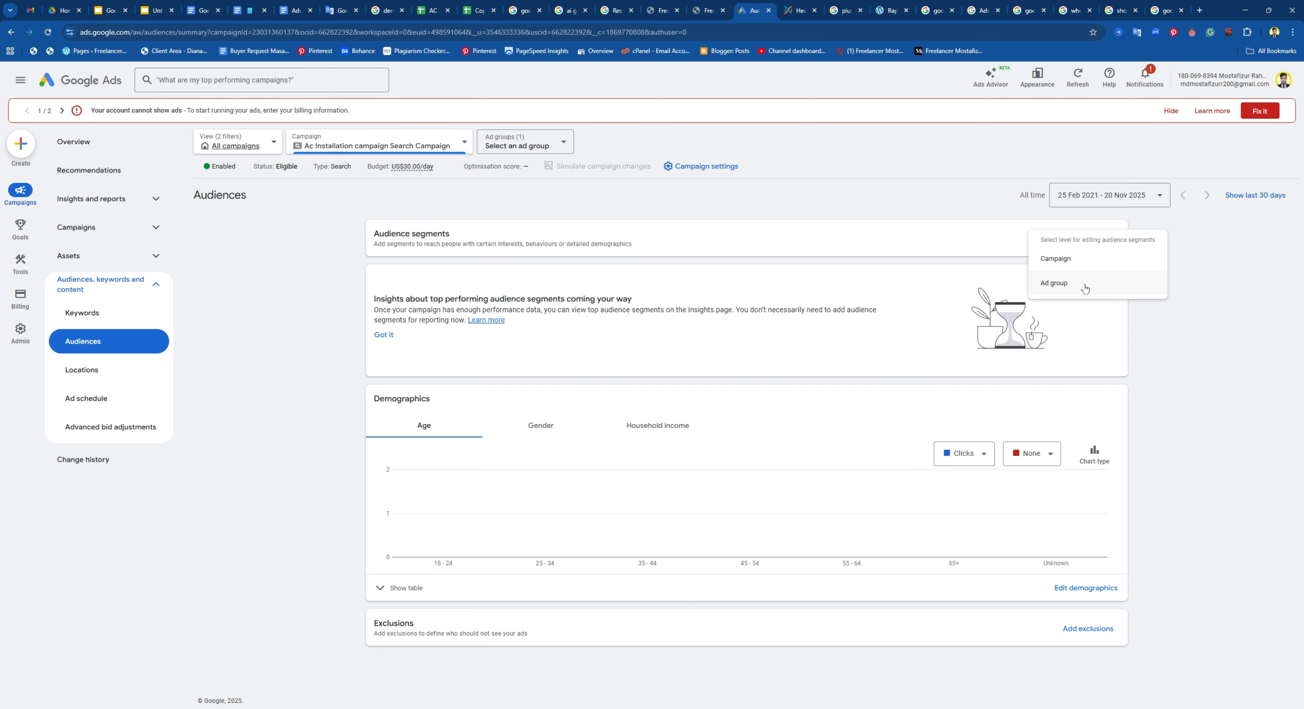
pyautogui.click(1087, 266)
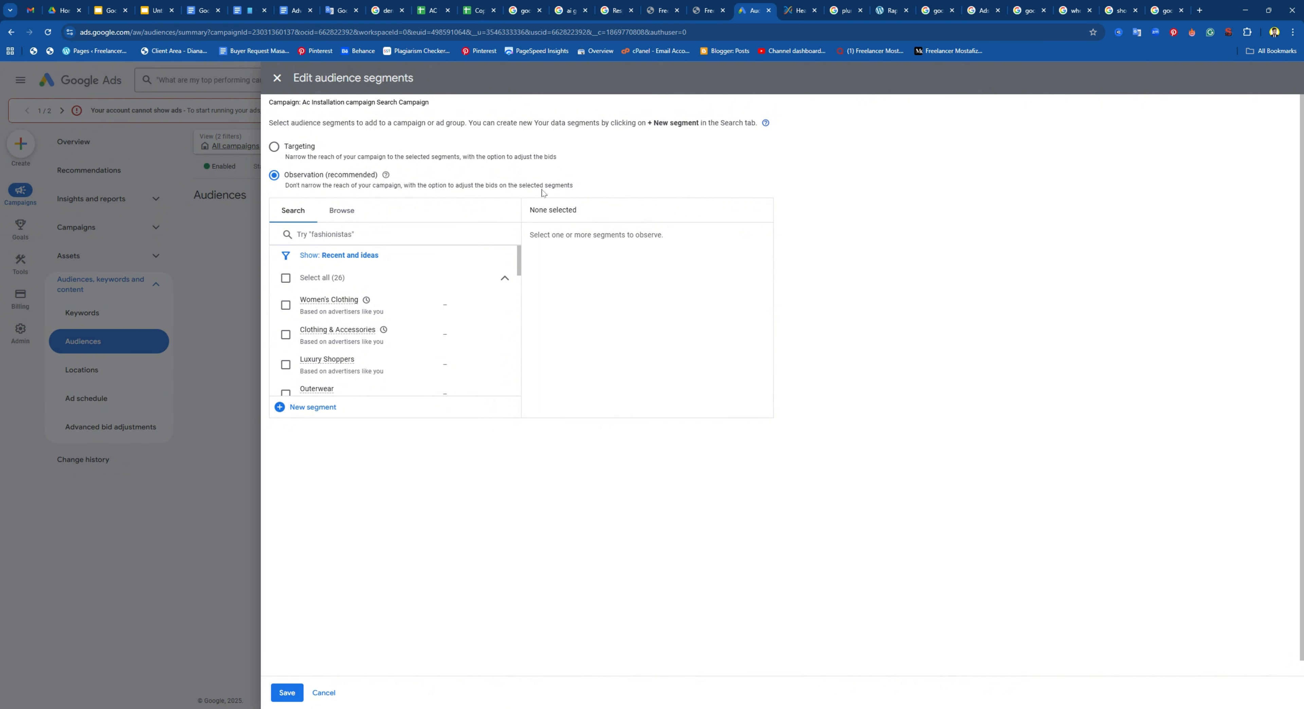
# Examine the description of the Observation (recommended) setting for audience segments
pyautogui.moveTo(575, 188); pyautogui.dragTo(373, 187)
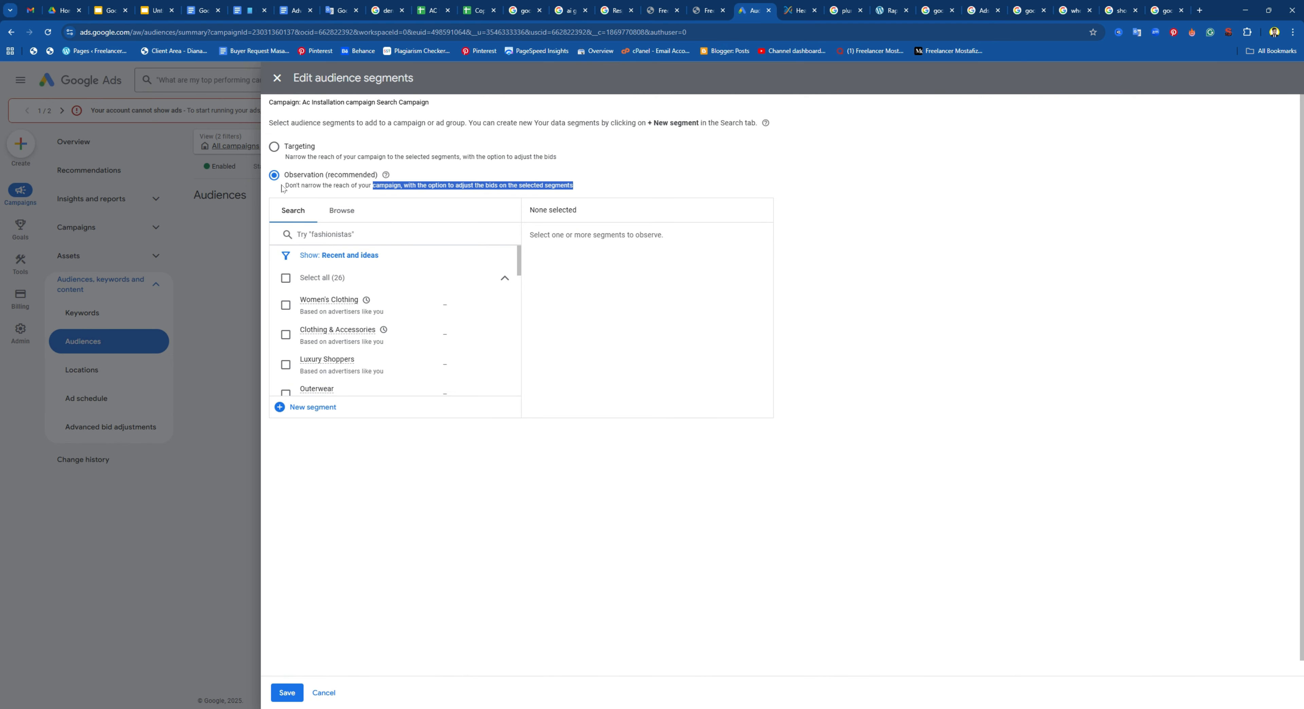
pyautogui.click(293, 191)
pyautogui.moveTo(293, 190); pyautogui.dragTo(428, 188)
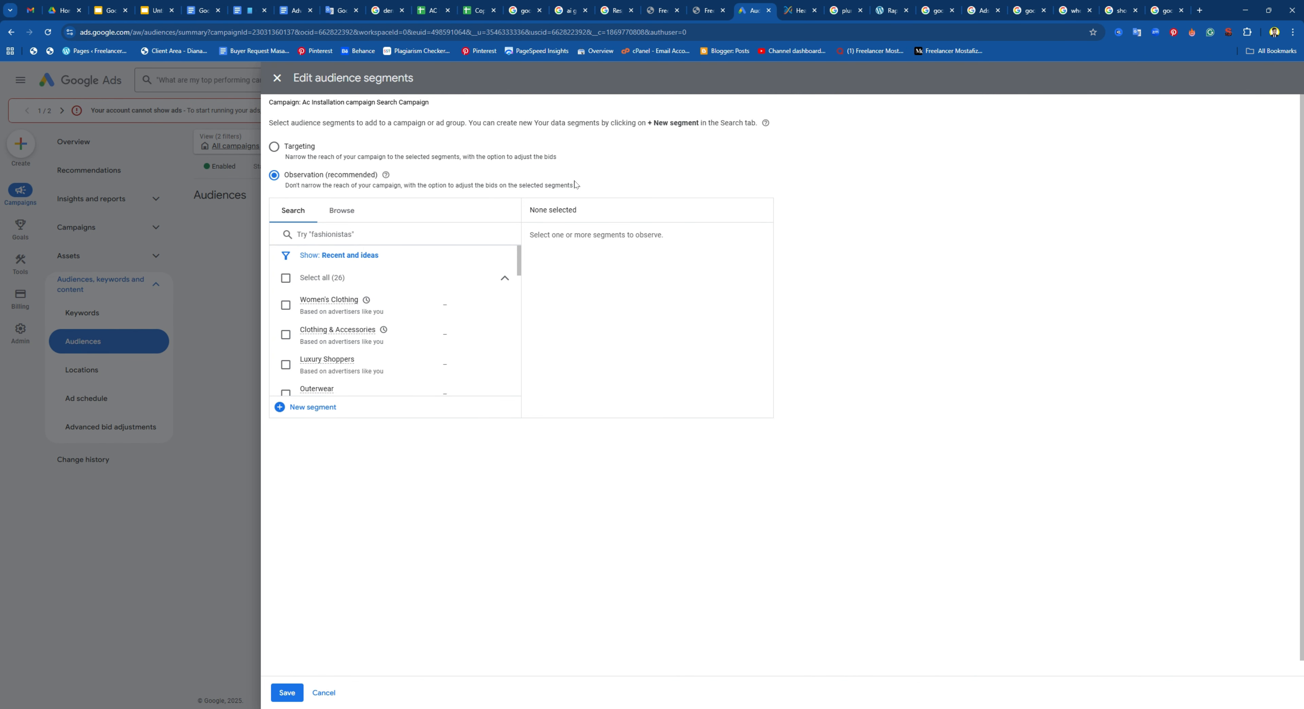
pyautogui.tripleClick(582, 190)
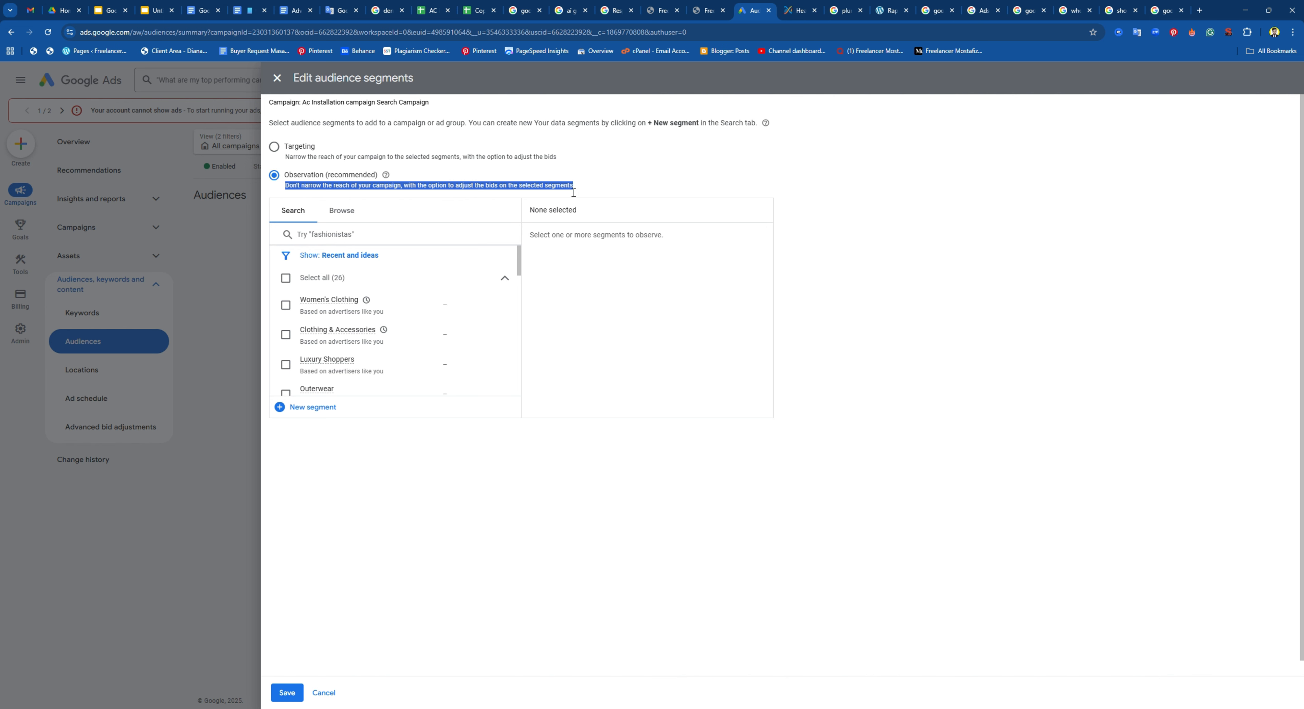
pyautogui.click(574, 192)
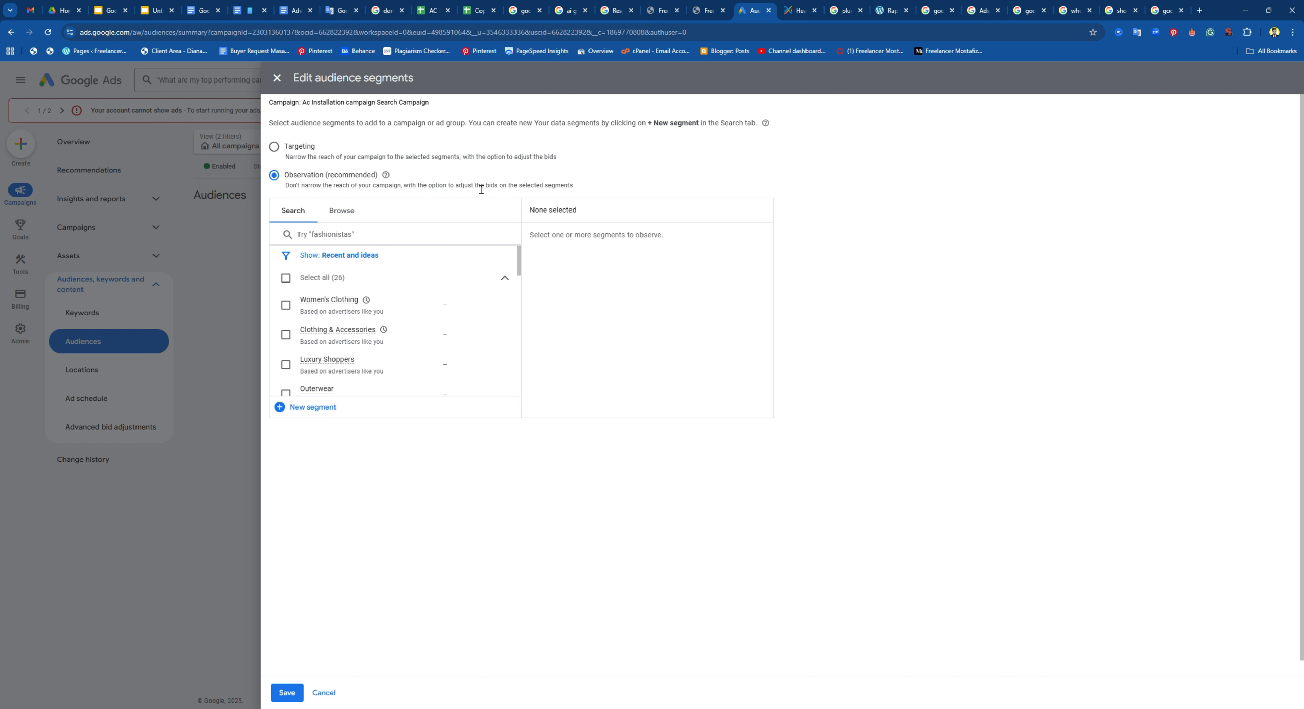
# Try the Targeting setting for the audience segments, then return to Observation (recommended)
pyautogui.click(292, 149)
pyautogui.click(299, 184)
pyautogui.moveTo(388, 177)
pyautogui.click(297, 151)
pyautogui.click(274, 175)
pyautogui.moveTo(323, 304)
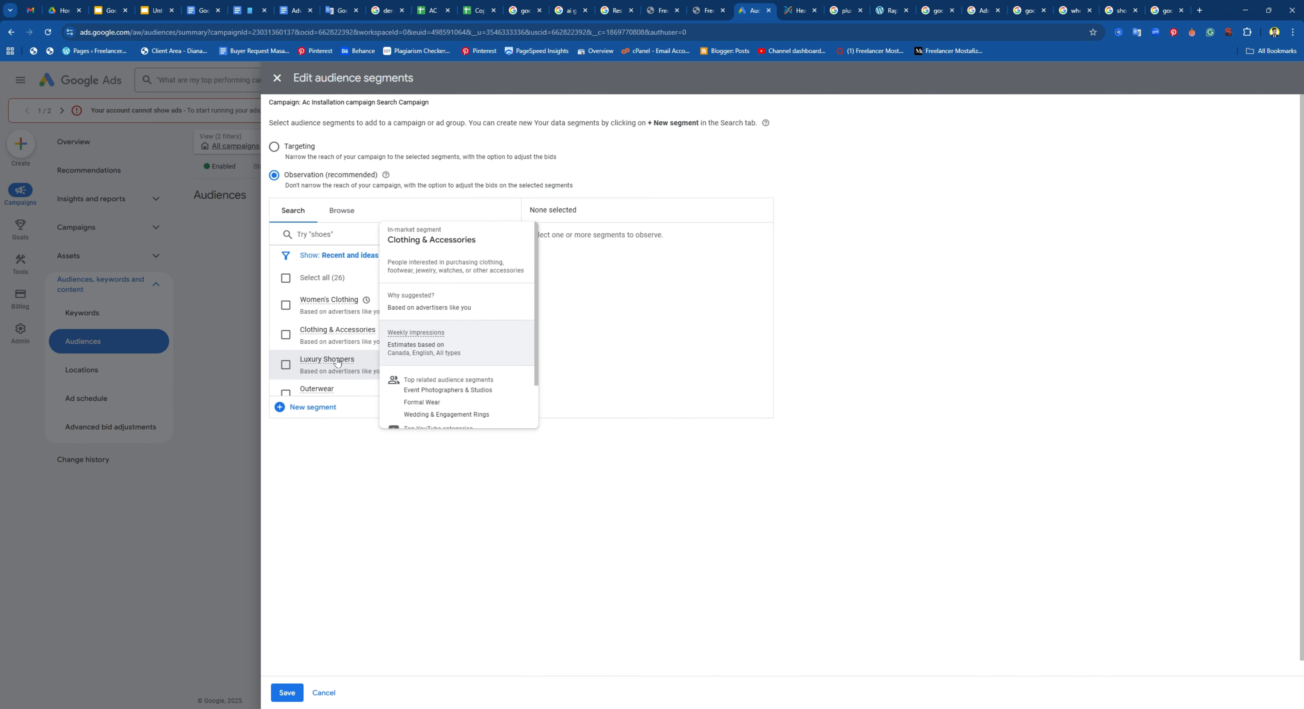
# Add the Shoppers affinity segment from the suggested audience segments to the campaign's observed segments
pyautogui.scroll(-2, 334, 361)
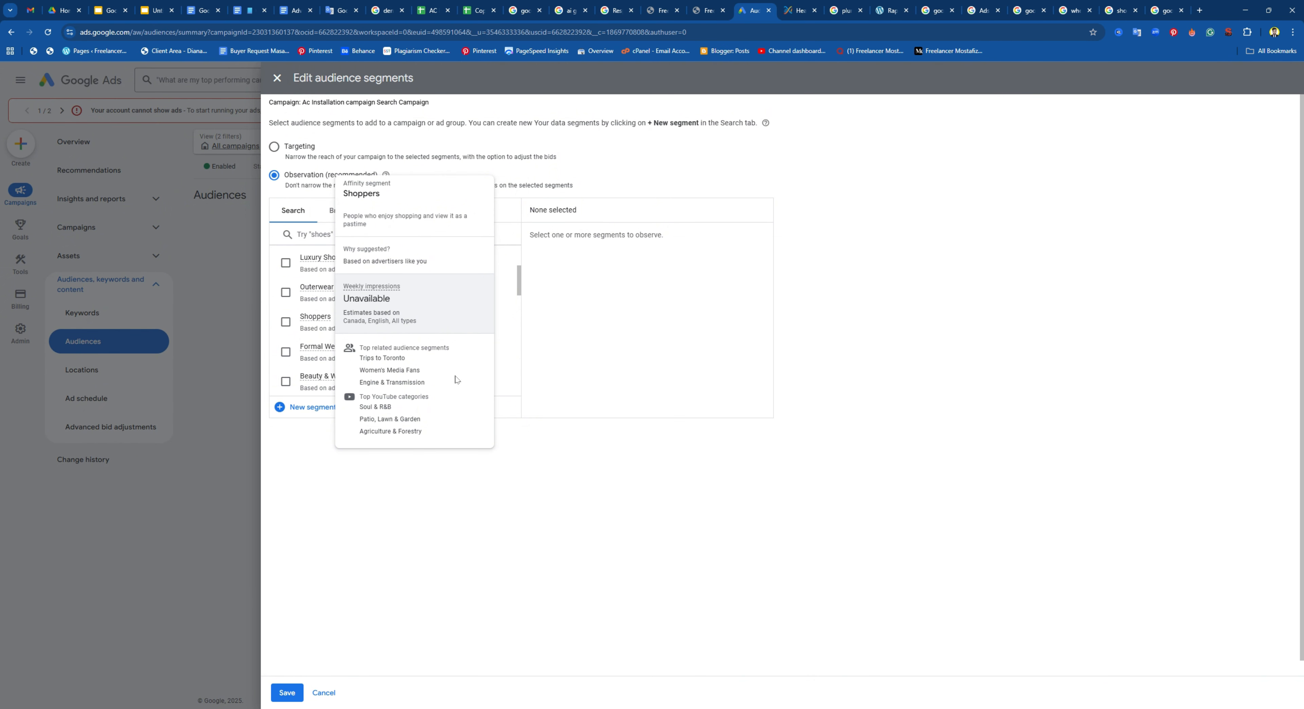
pyautogui.click(286, 322)
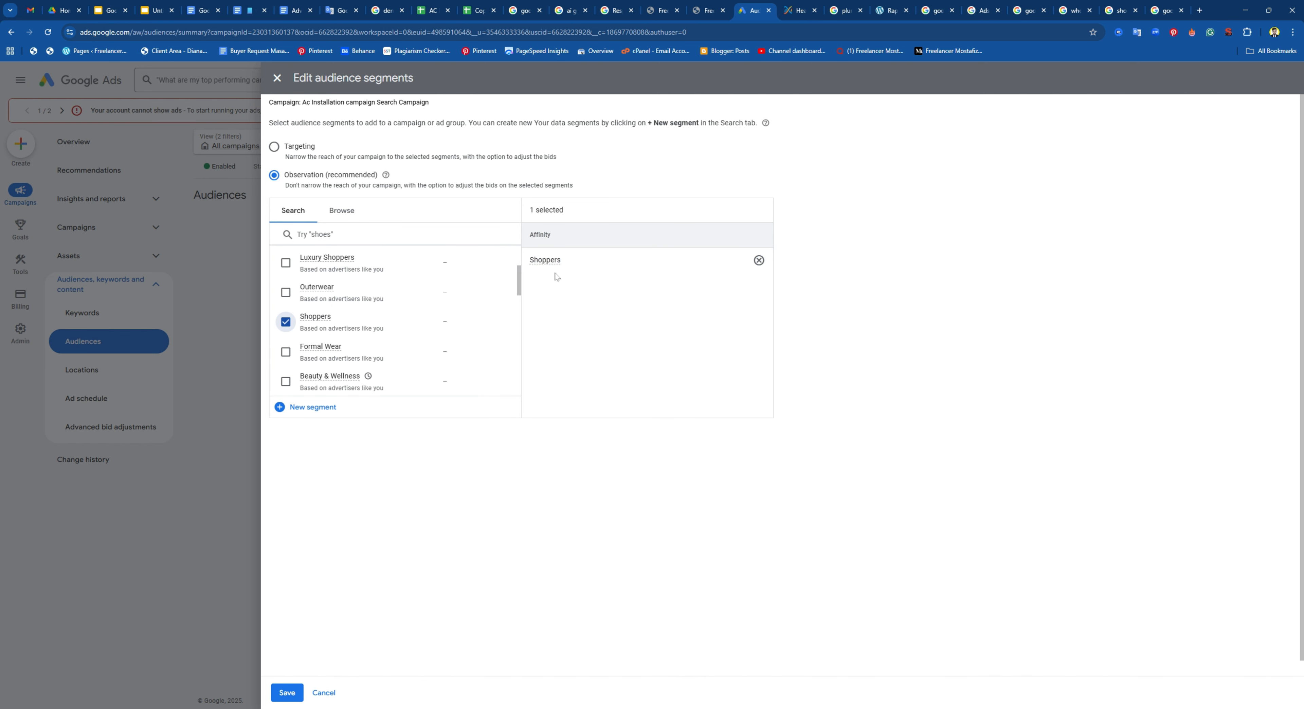
pyautogui.doubleClick(537, 237)
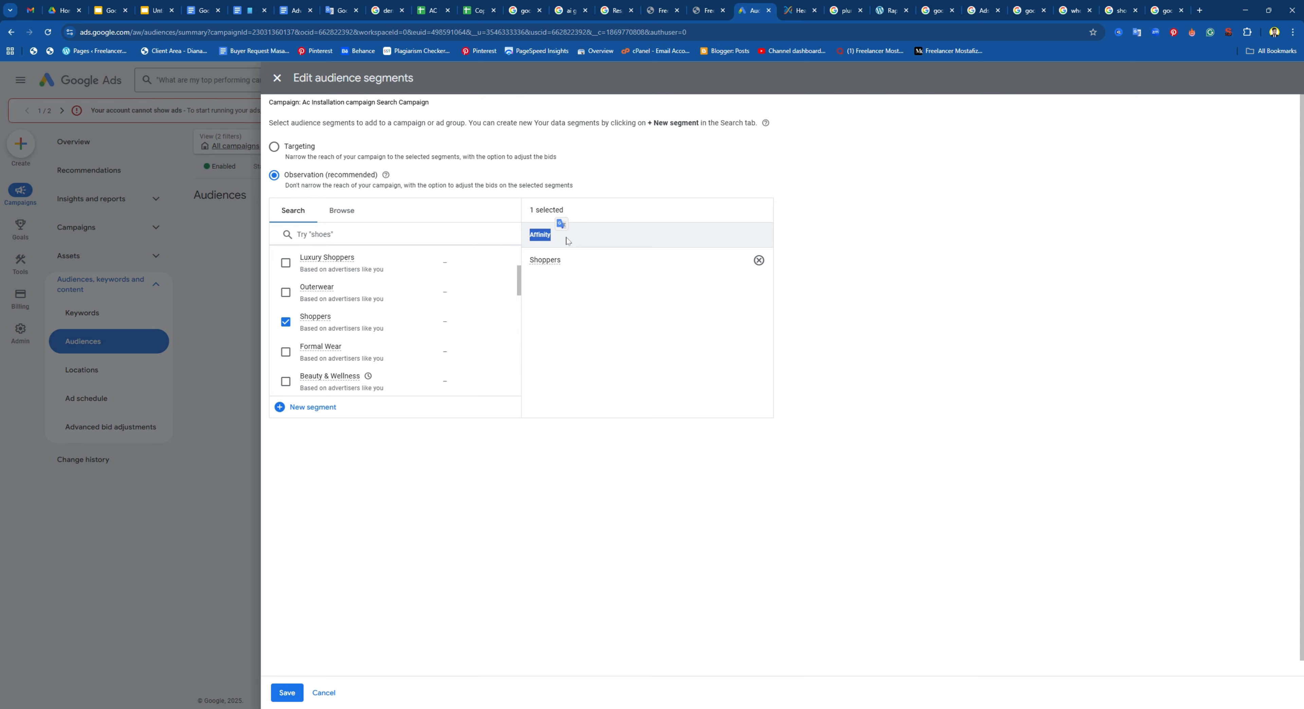
pyautogui.click(574, 344)
pyautogui.scroll(3, 349, 299)
pyautogui.moveTo(335, 308)
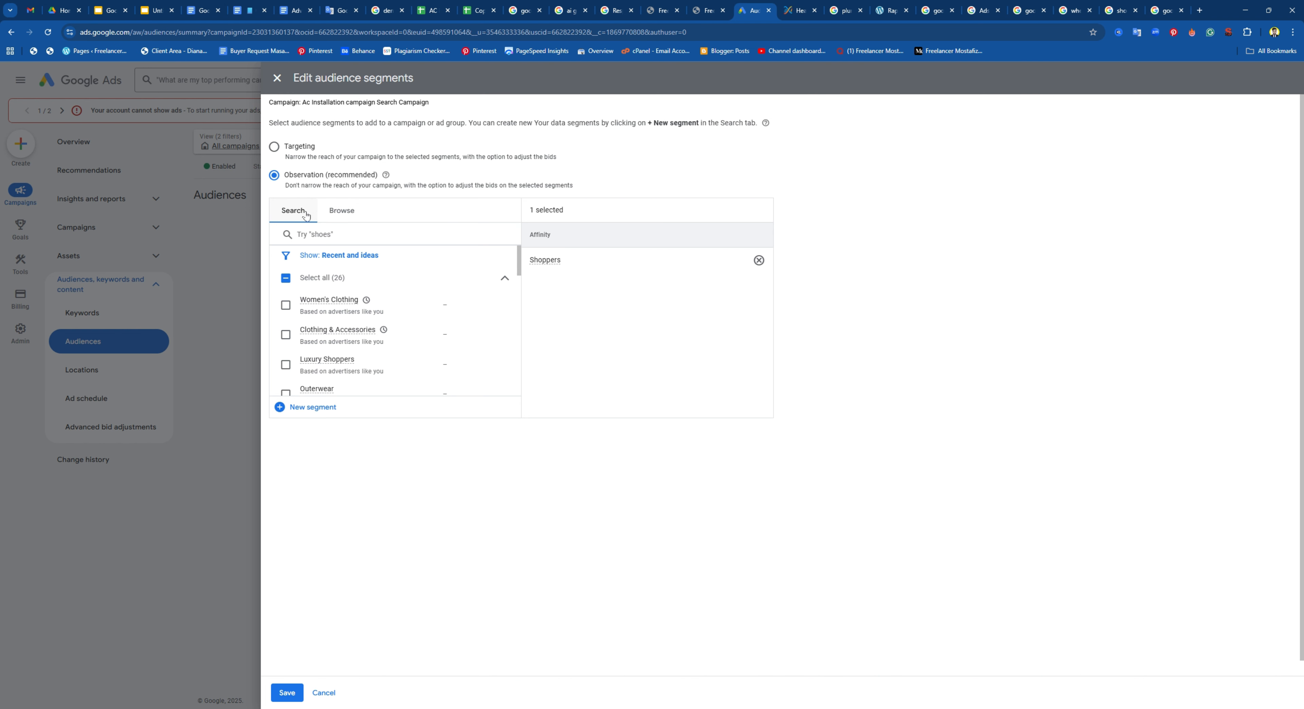
# Search the audience segments for "roofing" and add the in-market segments Roofing Services and Home Improvement
pyautogui.click(327, 236)
pyautogui.write('roofing')
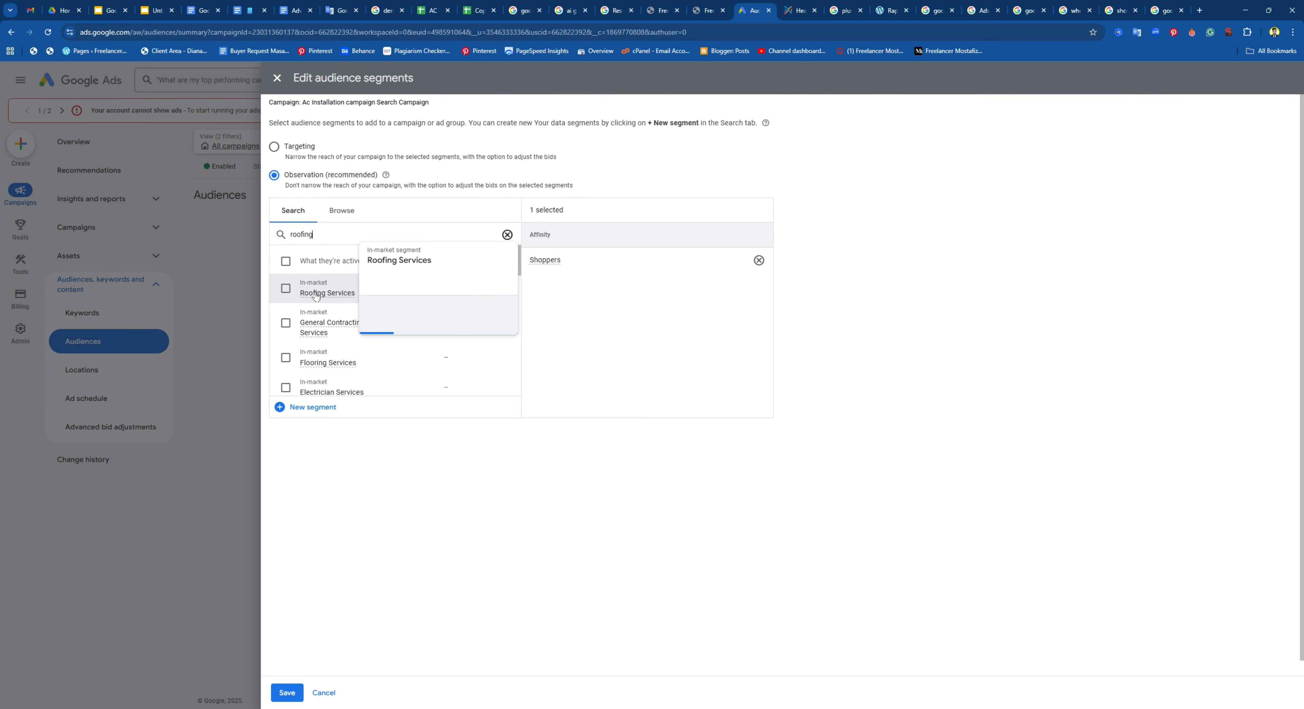
pyautogui.click(290, 292)
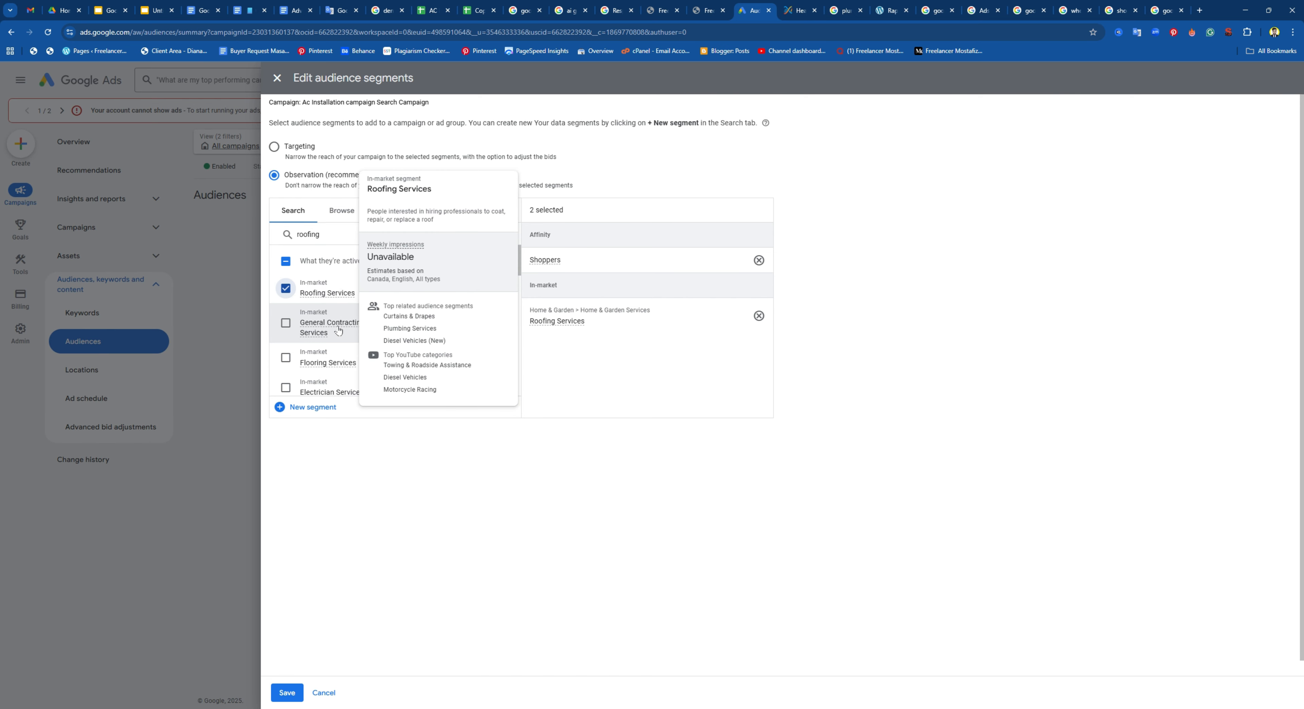
pyautogui.moveTo(322, 333)
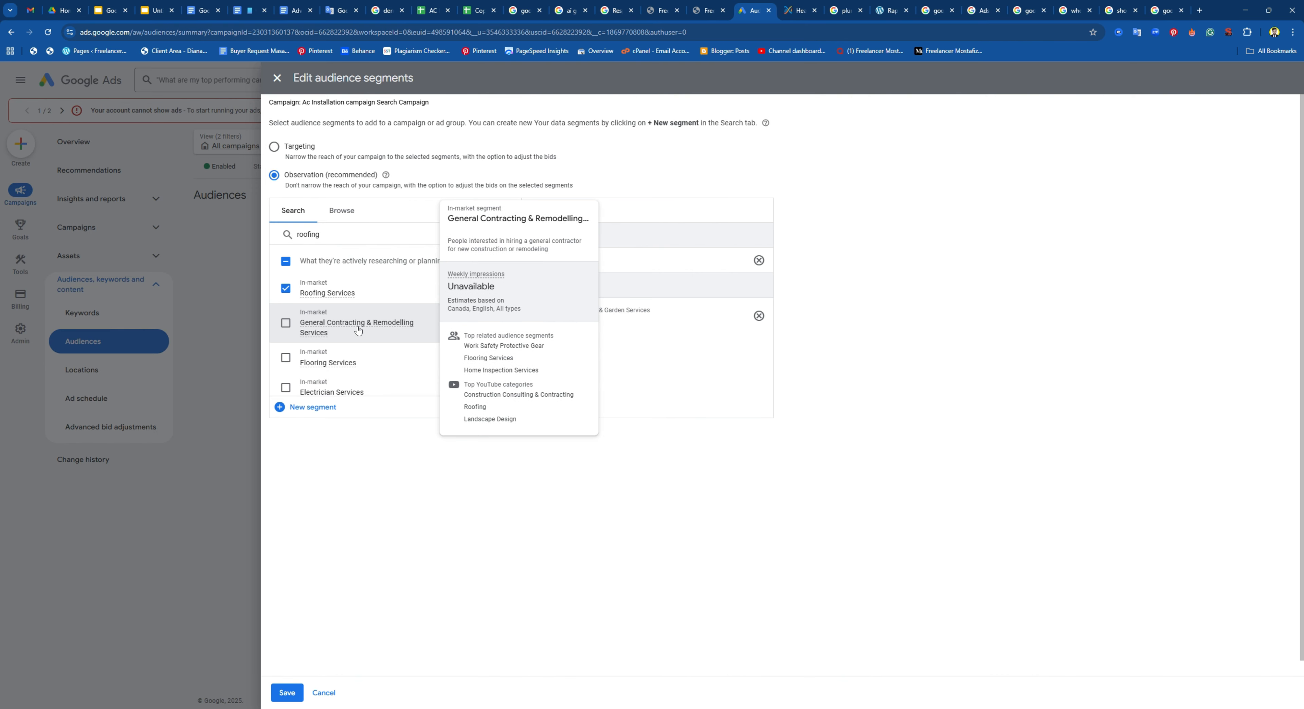
pyautogui.scroll(-5, 354, 324)
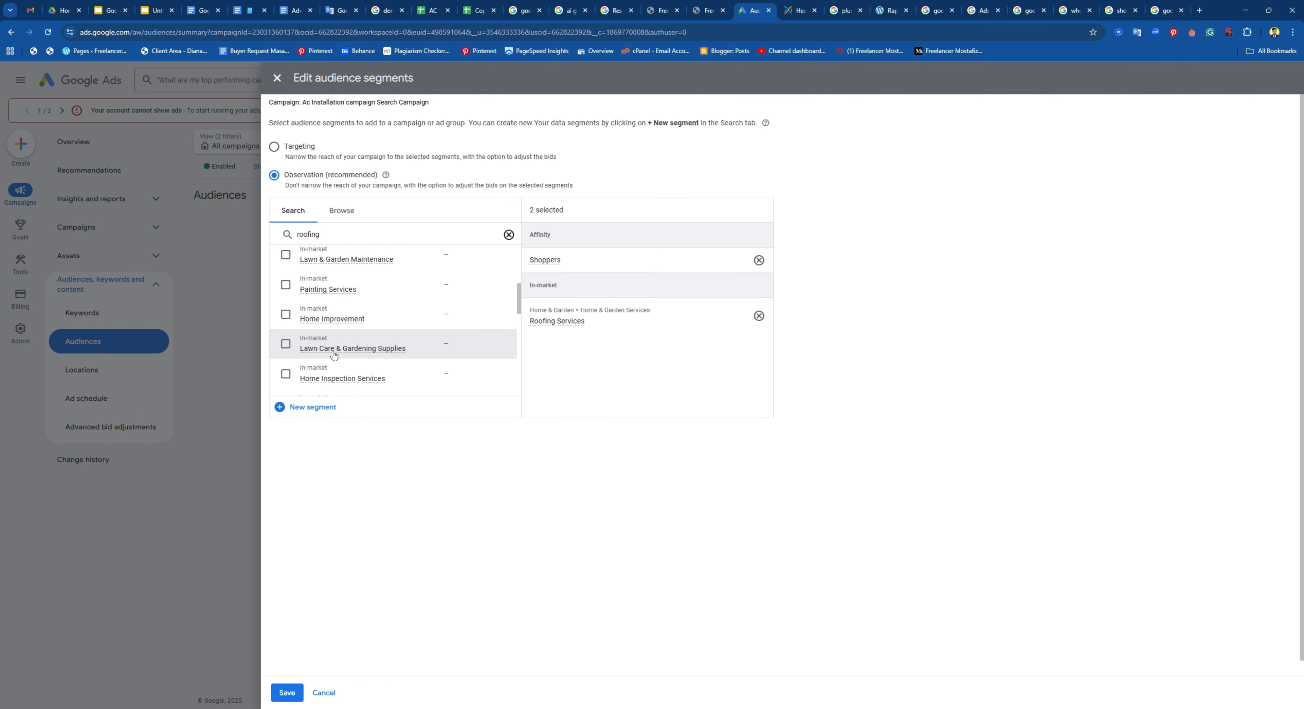
pyautogui.click(286, 302)
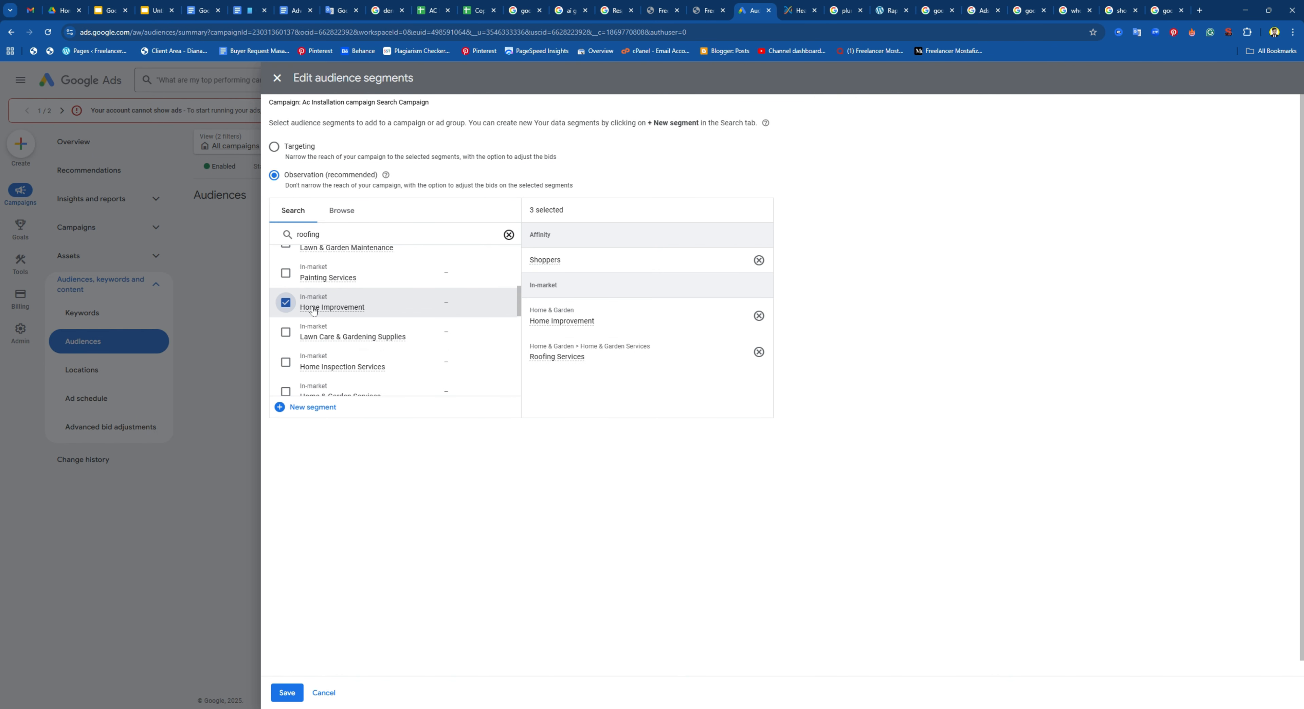
pyautogui.scroll(-5, 349, 313)
pyautogui.scroll(10, 348, 313)
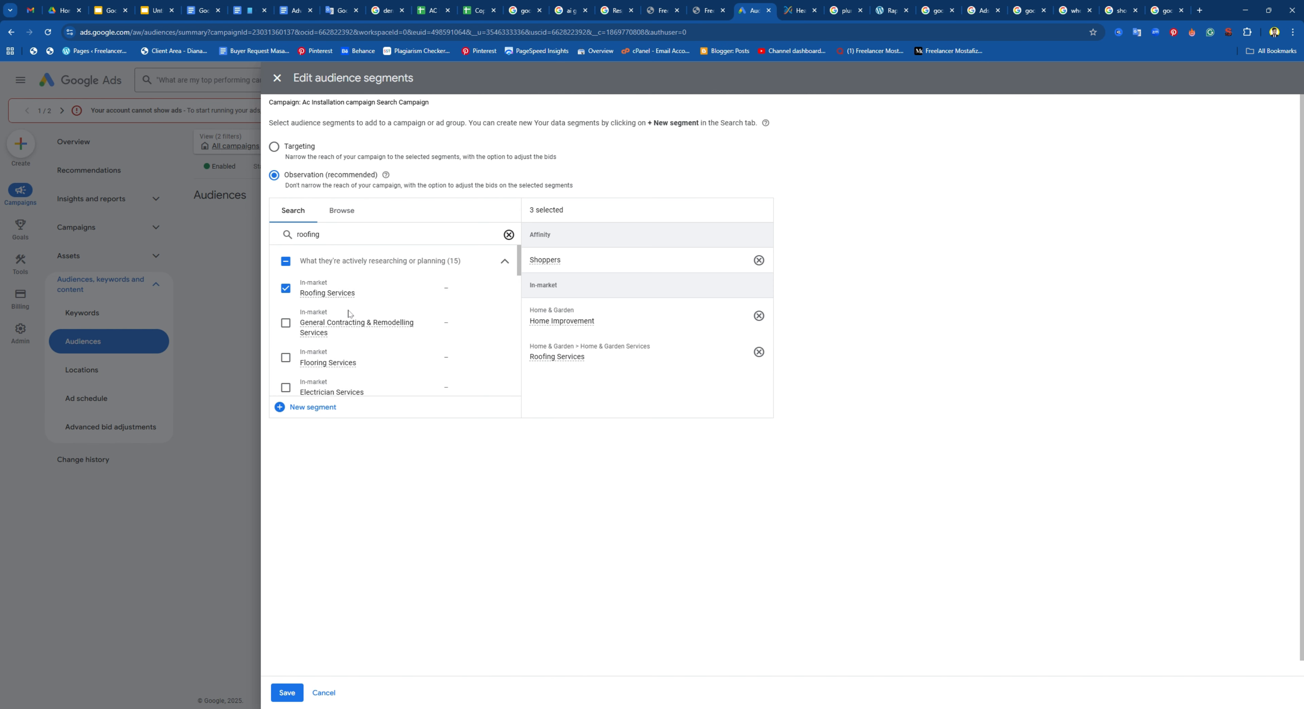
# Browse the detailed demographics segments, examining the options for parental status, marital status, education, home-ownership status and employment
pyautogui.click(364, 218)
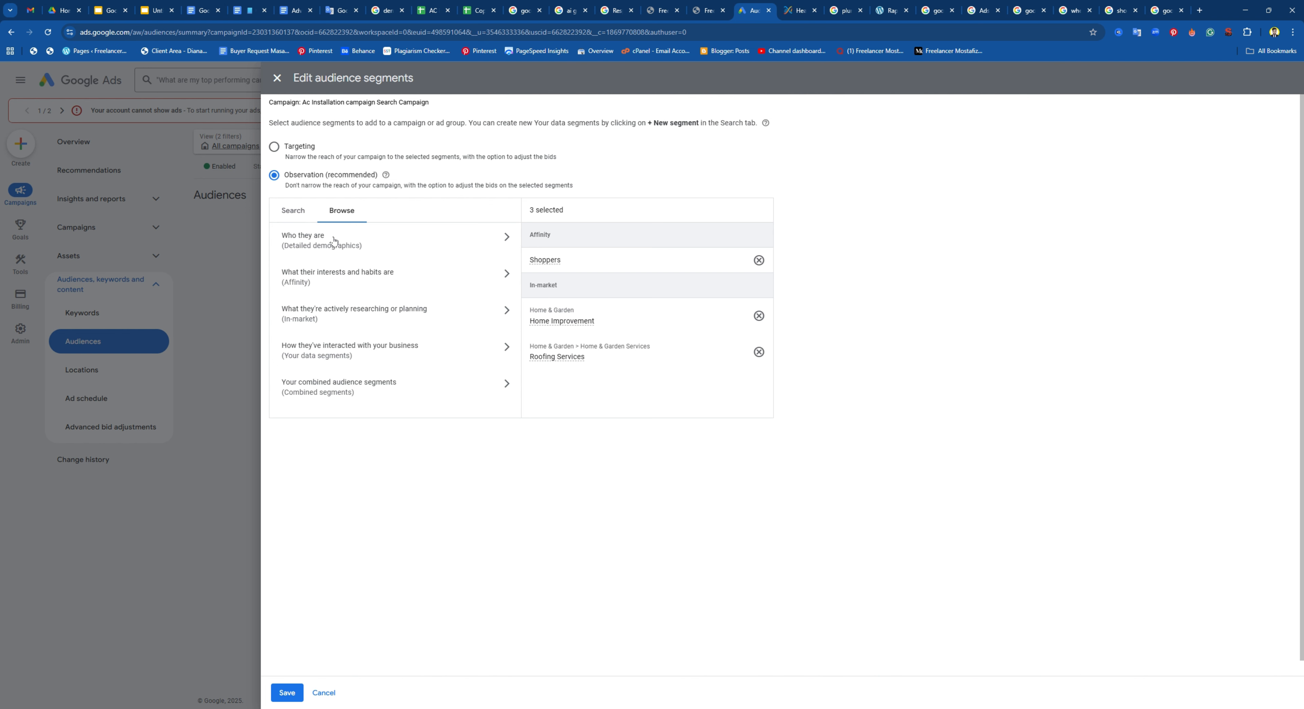
pyautogui.click(348, 240)
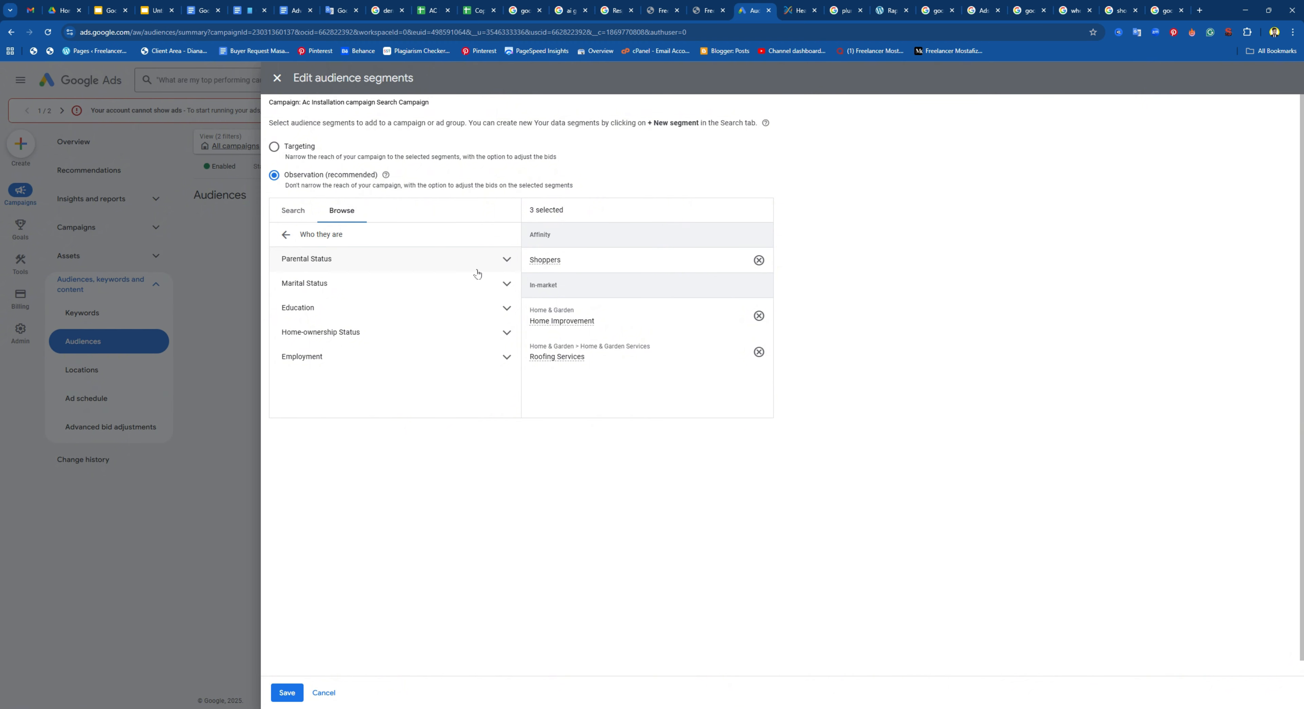
pyautogui.click(507, 259)
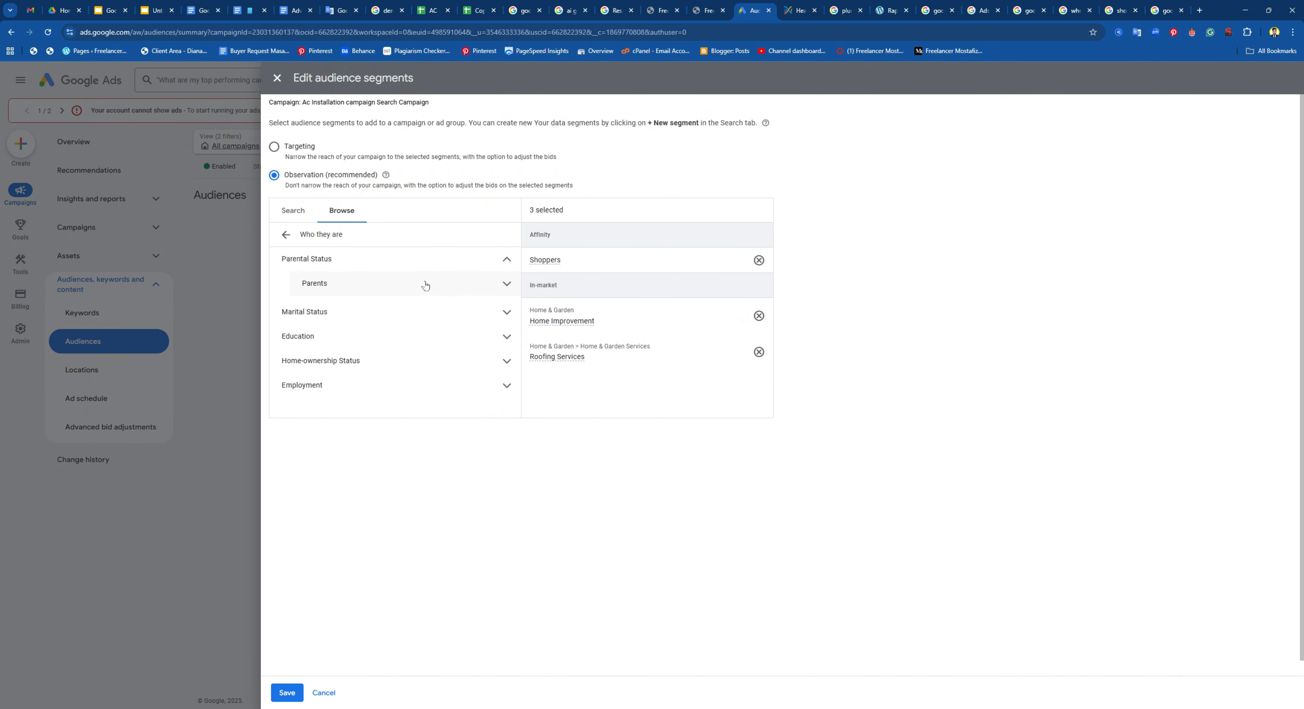
pyautogui.click(507, 285)
pyautogui.scroll(-2, 437, 325)
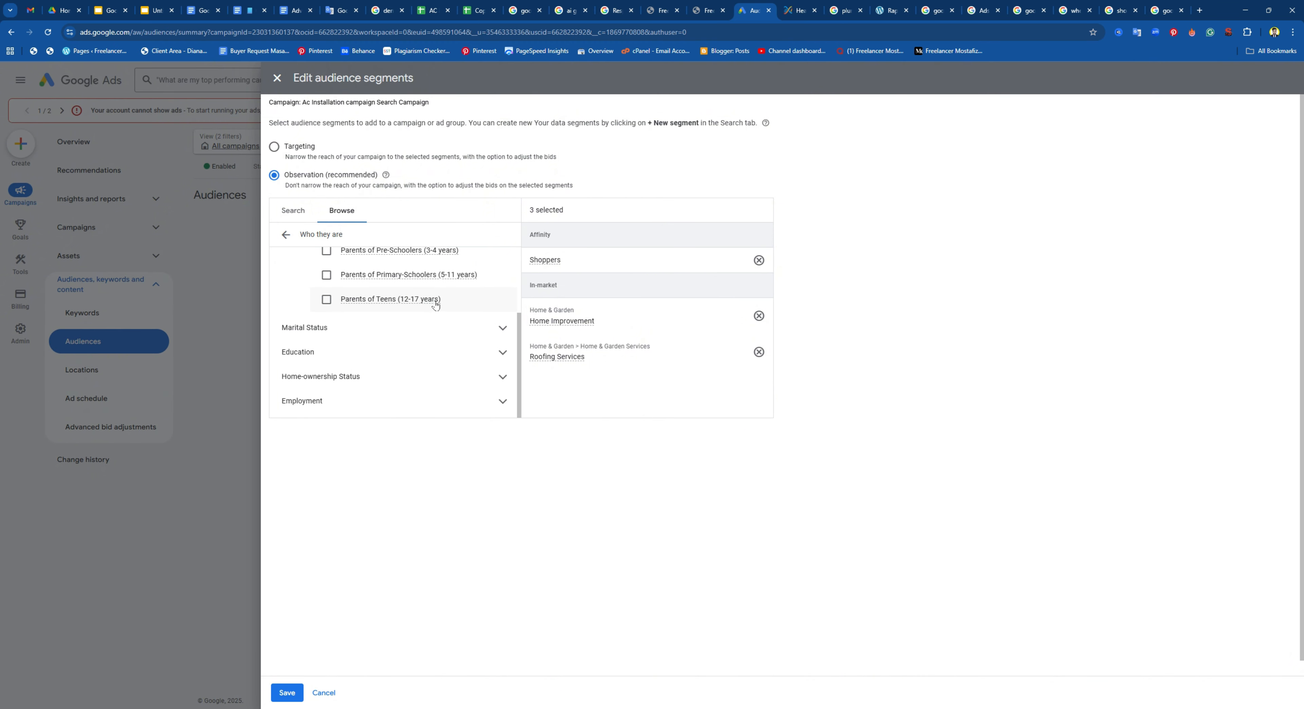
pyautogui.click(483, 328)
pyautogui.scroll(-3, 405, 329)
pyautogui.click(503, 284)
pyautogui.click(502, 336)
pyautogui.scroll(-2, 395, 317)
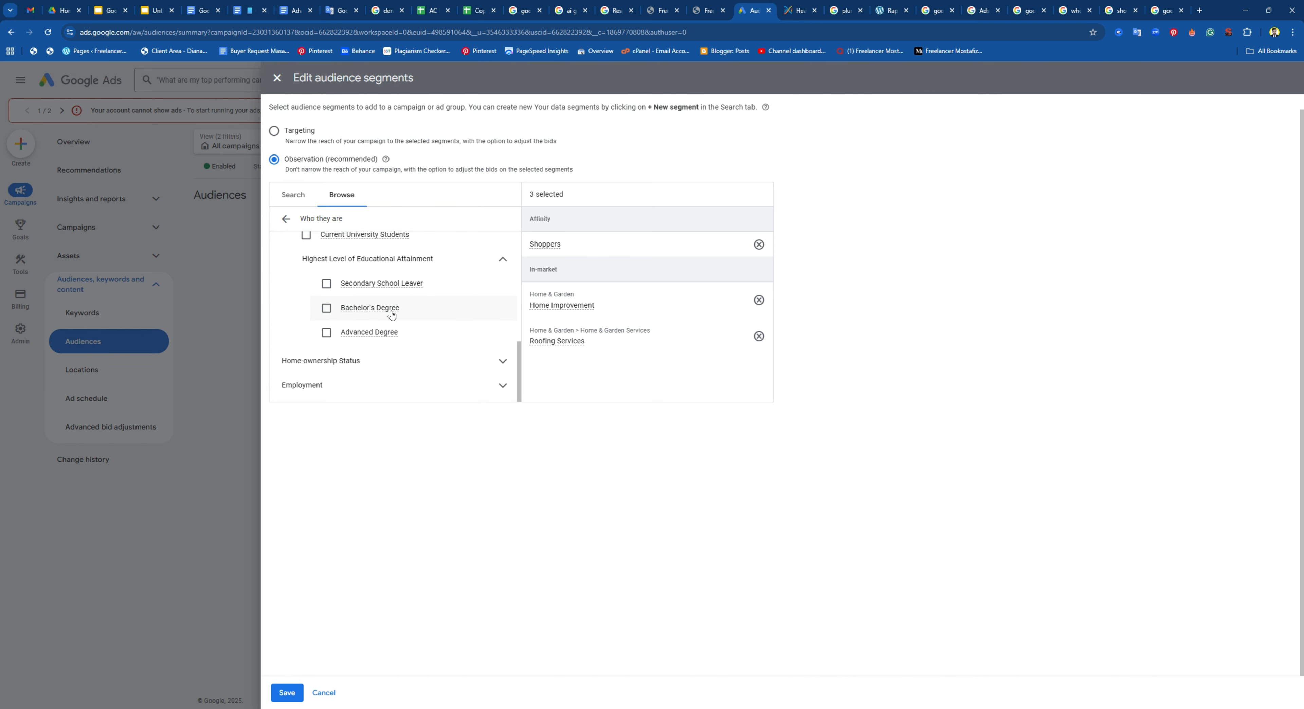
pyautogui.click(502, 362)
pyautogui.scroll(-1, 397, 332)
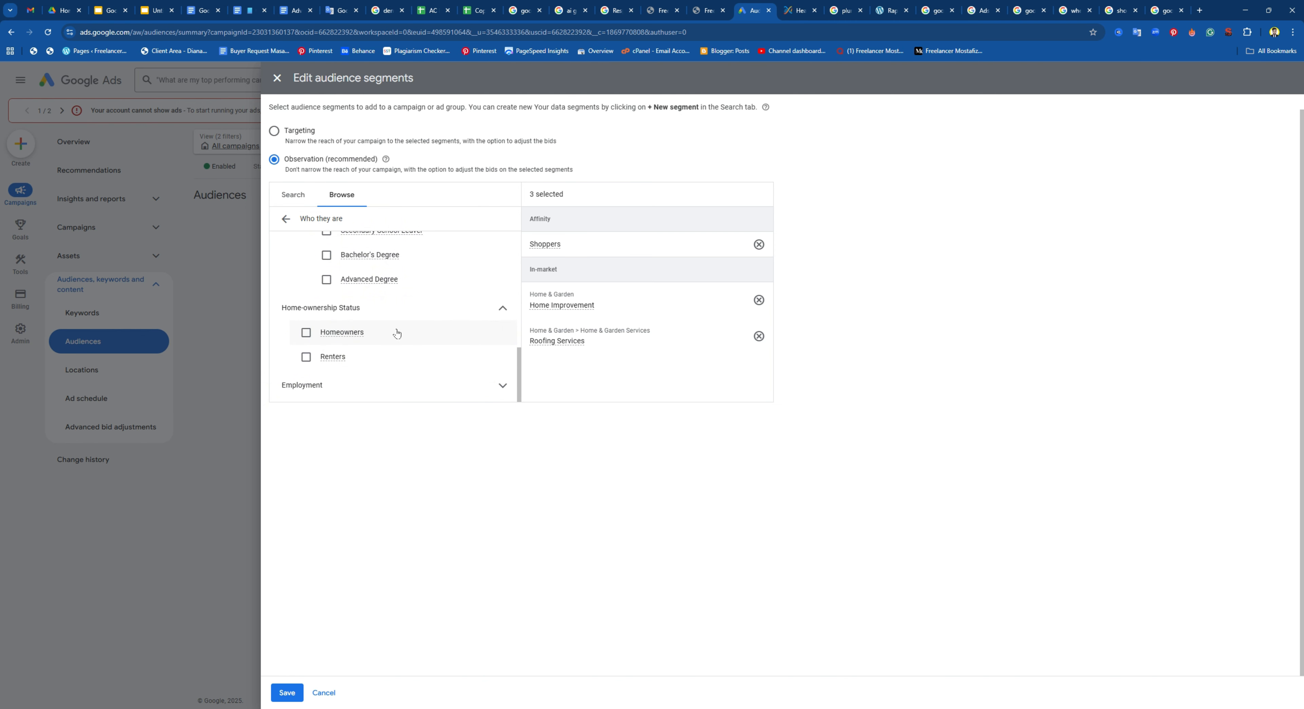
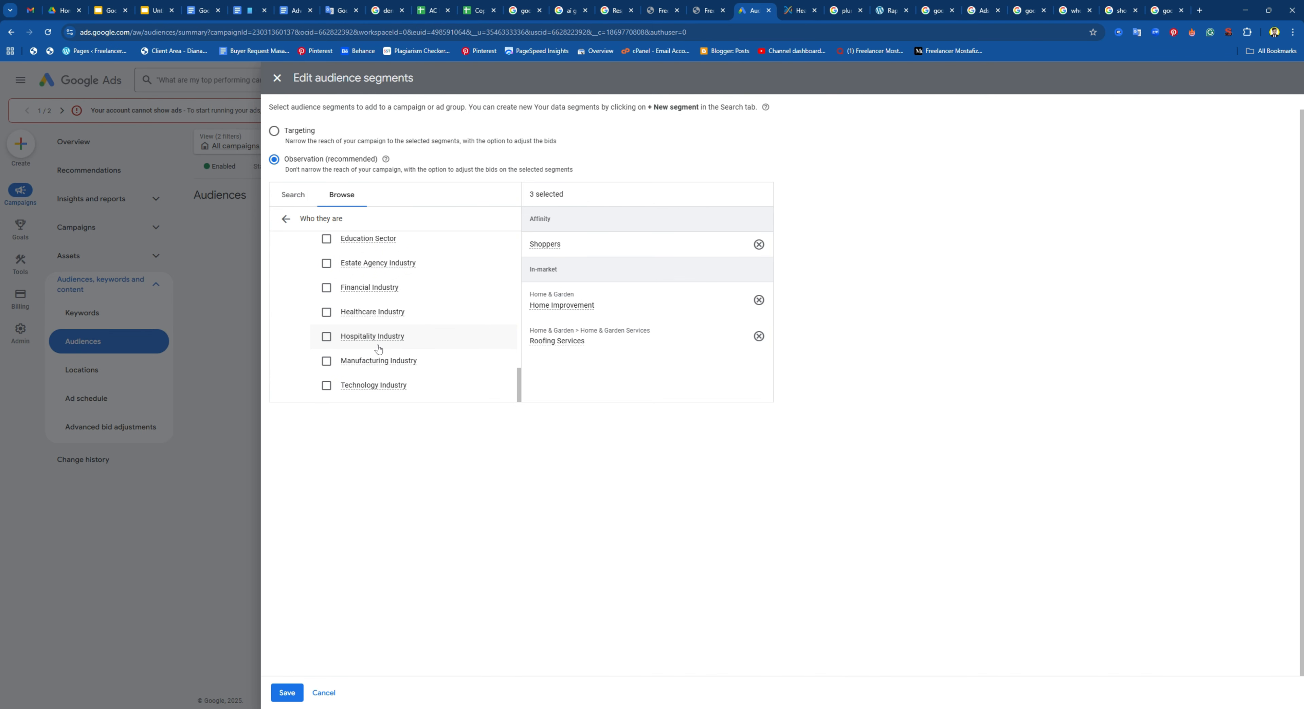
pyautogui.scroll(2, 374, 288)
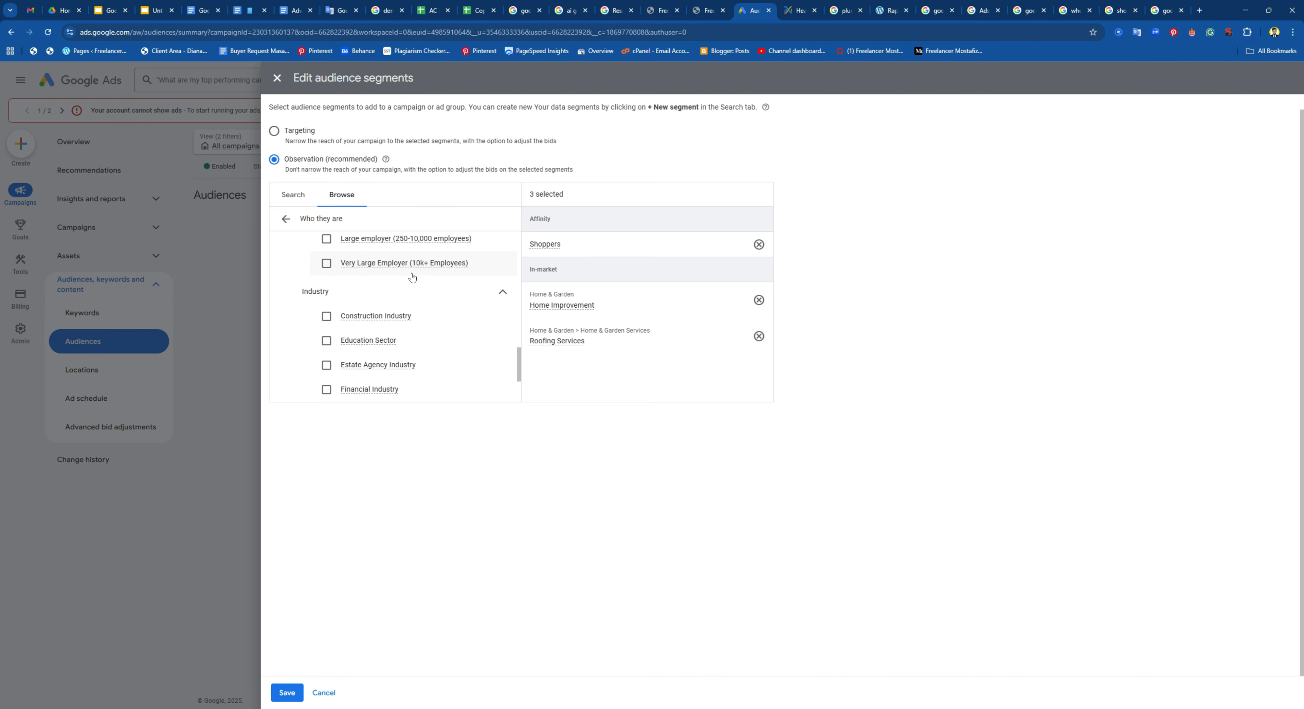
# Browse the affinity segments by interests and habits, examining the Banking & Finance, Beauty & Wellness and Food & Dining subcategories
pyautogui.click(285, 218)
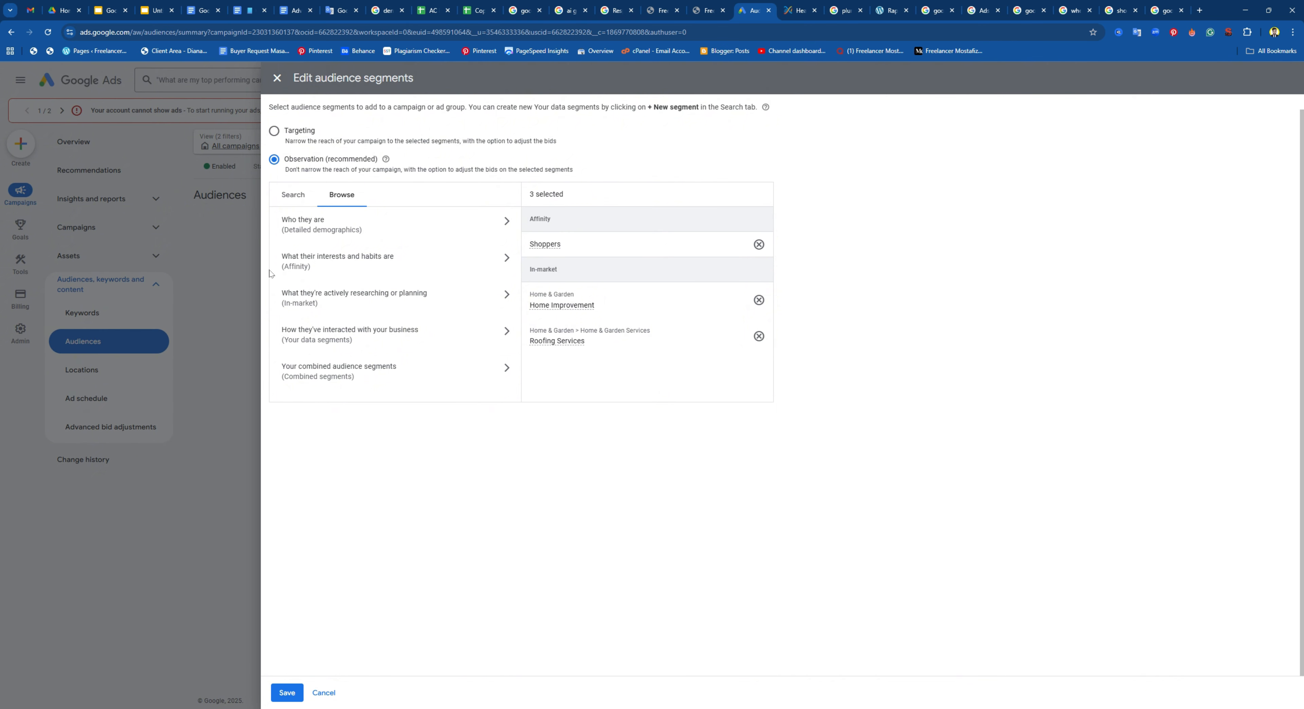
pyautogui.click(359, 254)
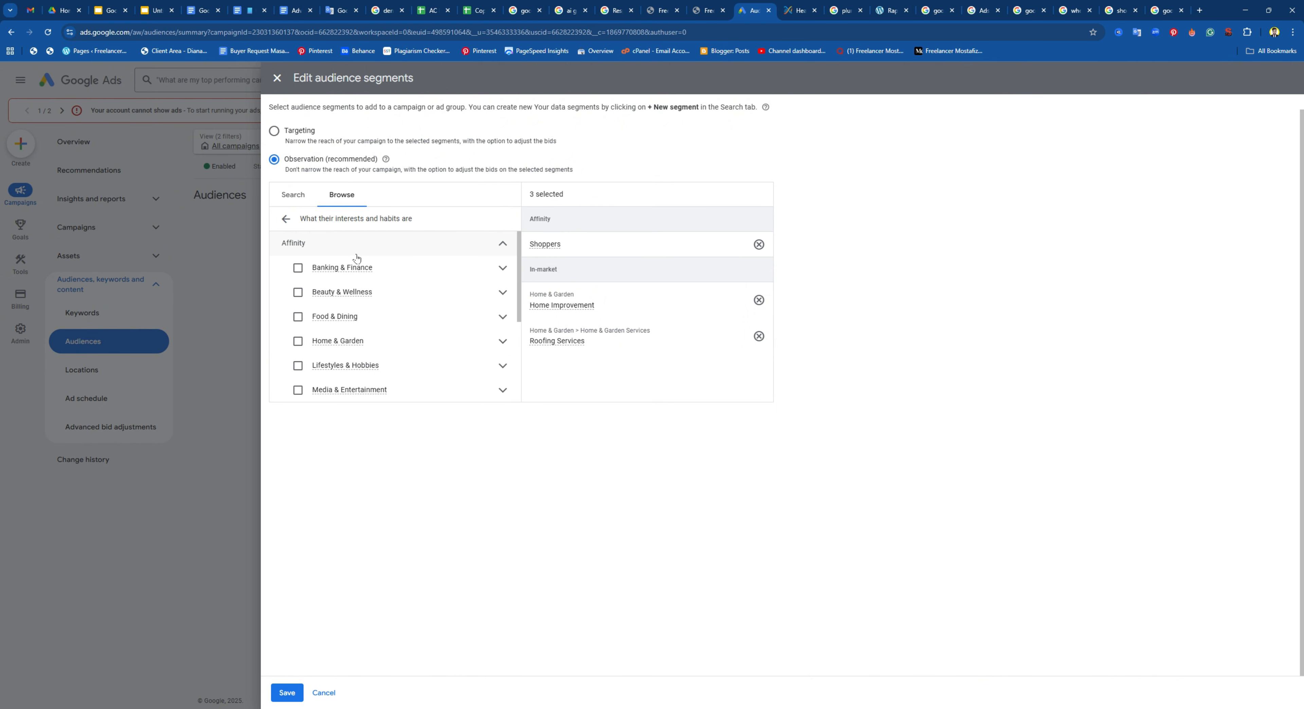
pyautogui.moveTo(343, 269)
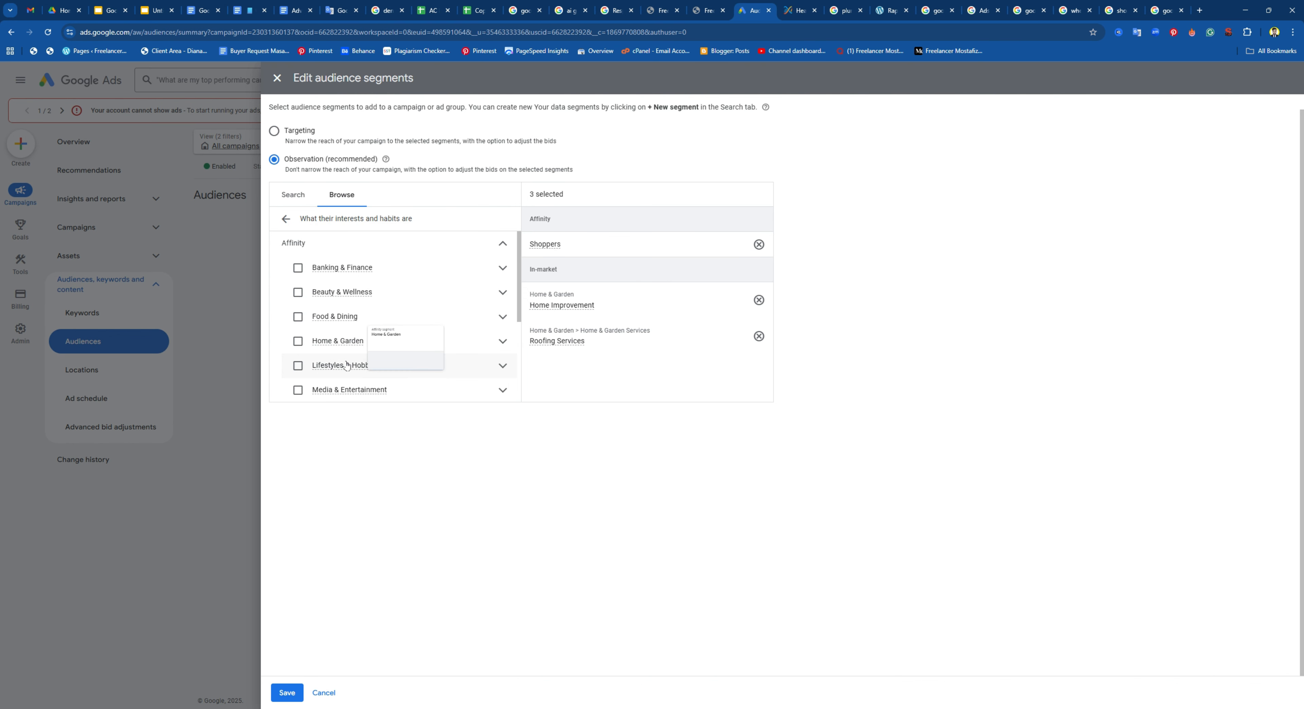
pyautogui.scroll(-3, 355, 375)
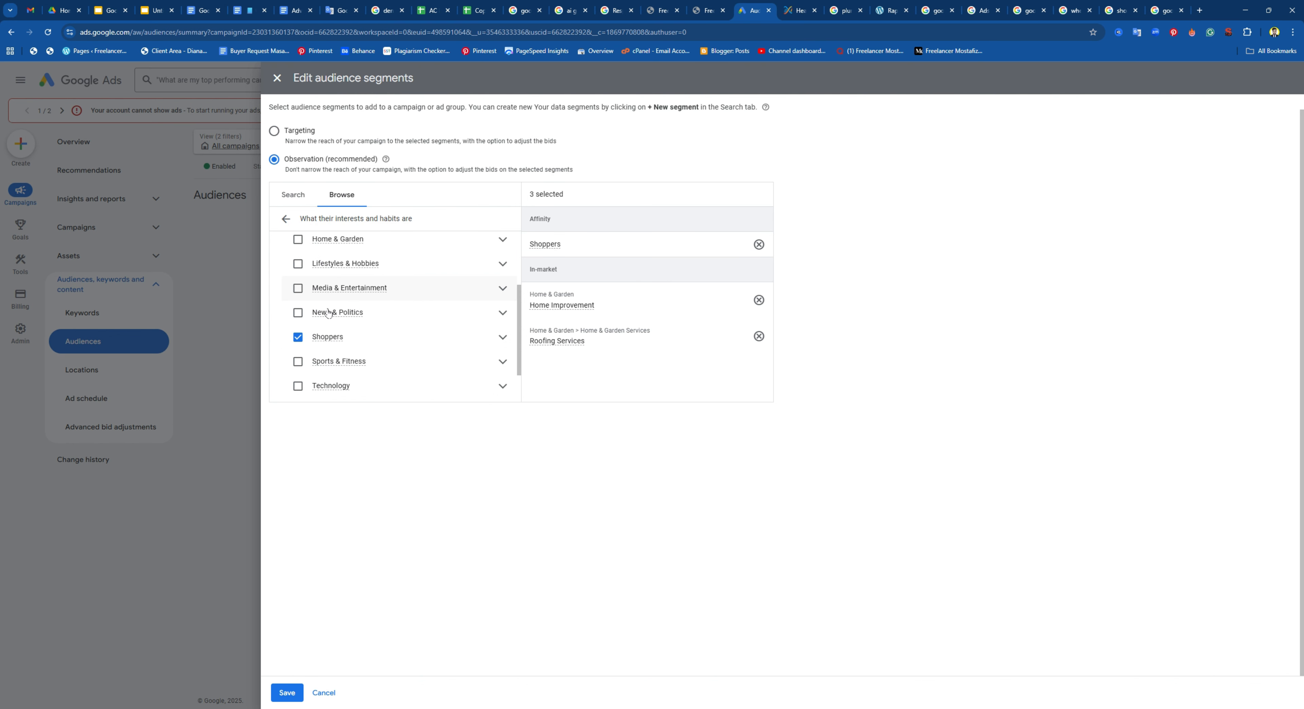
pyautogui.scroll(5, 354, 350)
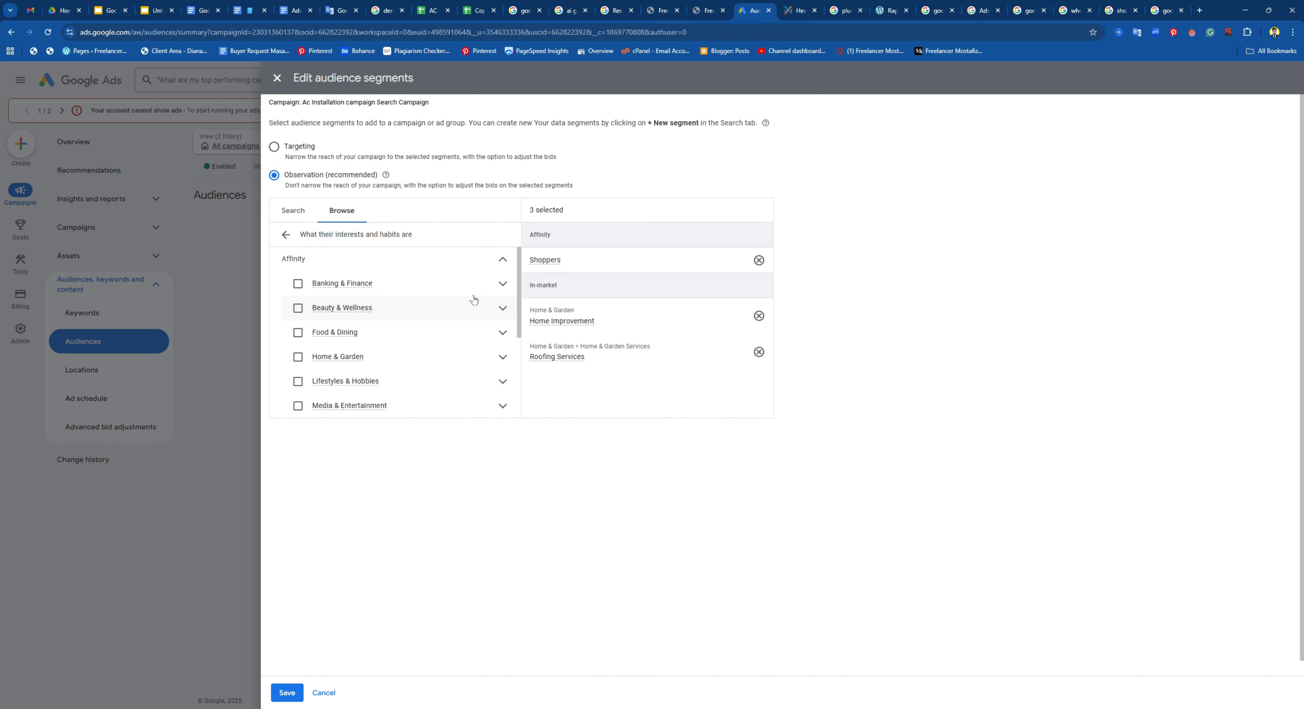
pyautogui.click(504, 285)
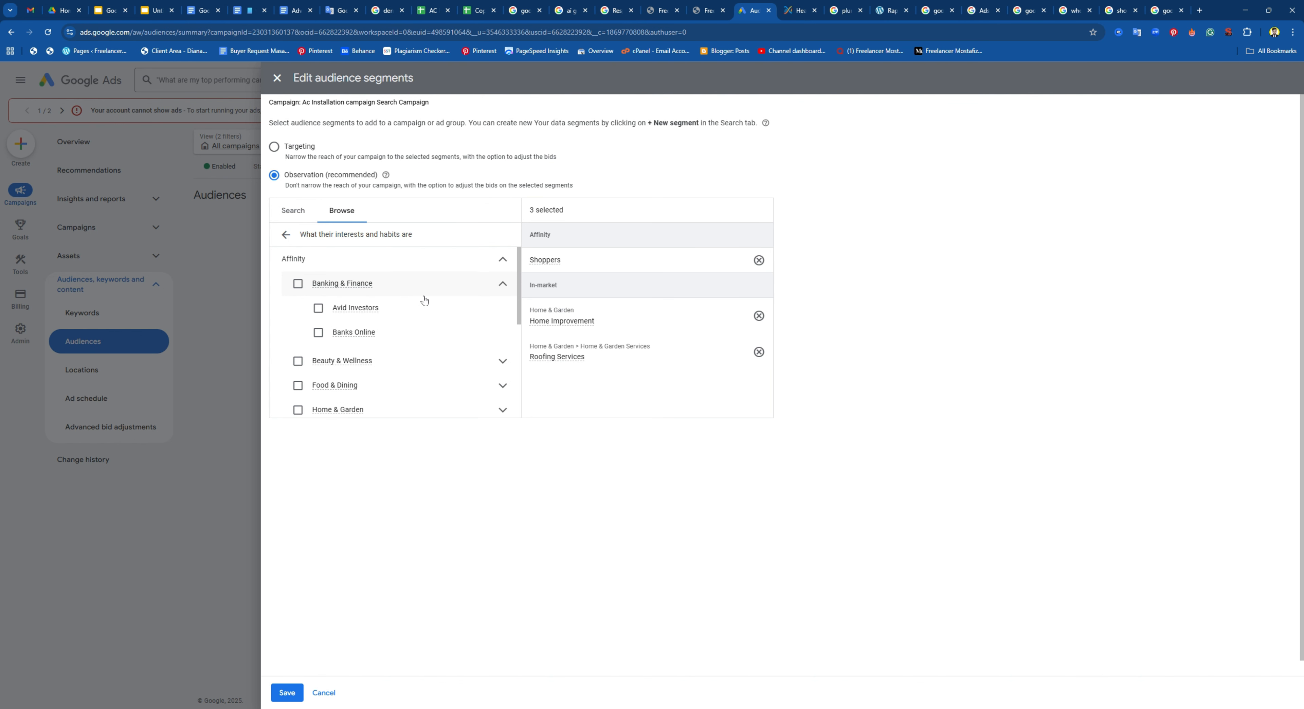
pyautogui.click(501, 285)
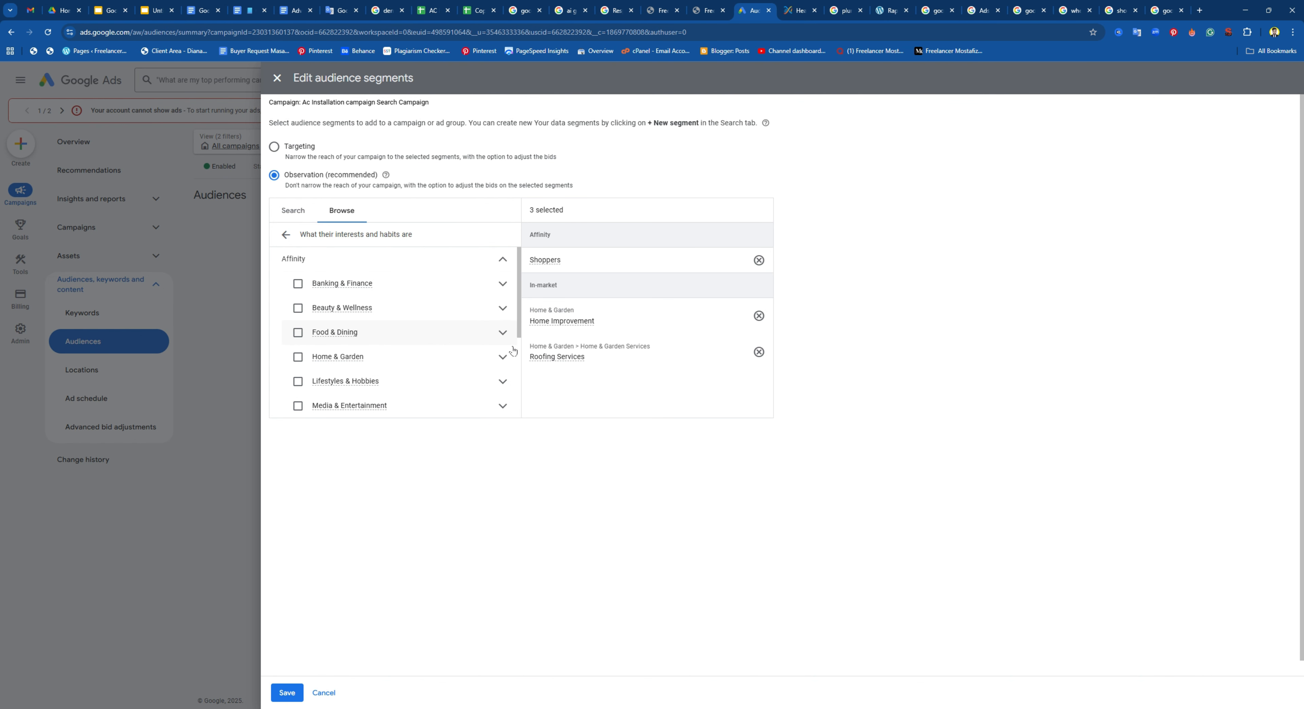
pyautogui.click(503, 308)
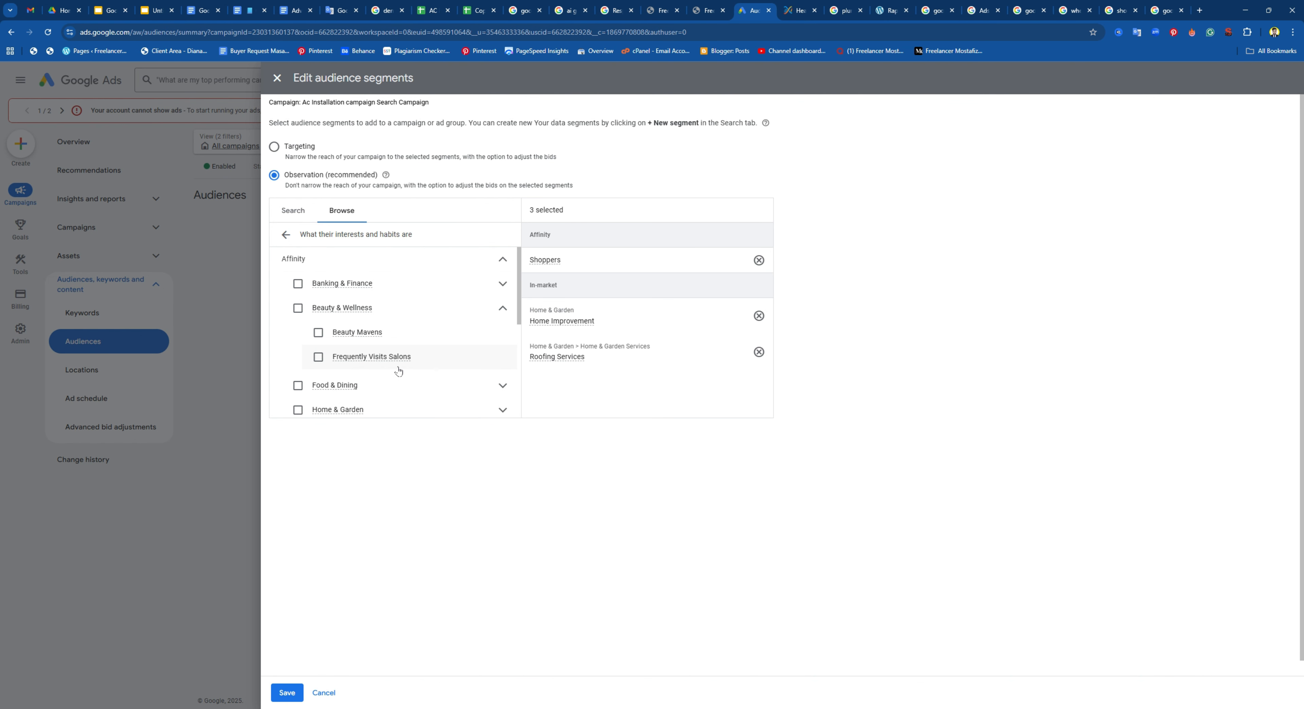
pyautogui.click(502, 386)
pyautogui.scroll(-4, 404, 370)
pyautogui.scroll(4, 408, 370)
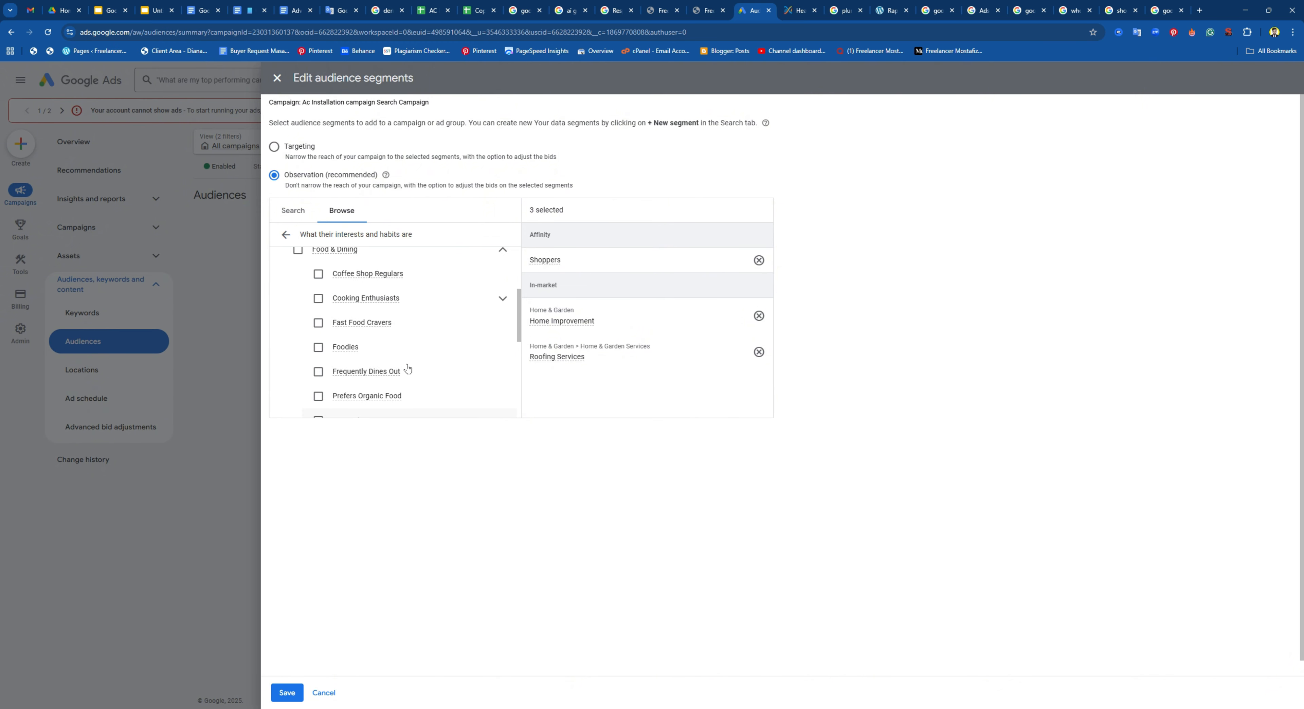
# Browse the in-market segments by what people are actively researching or planning, examining Baby & Children's Products and the remaining categories
pyautogui.click(286, 234)
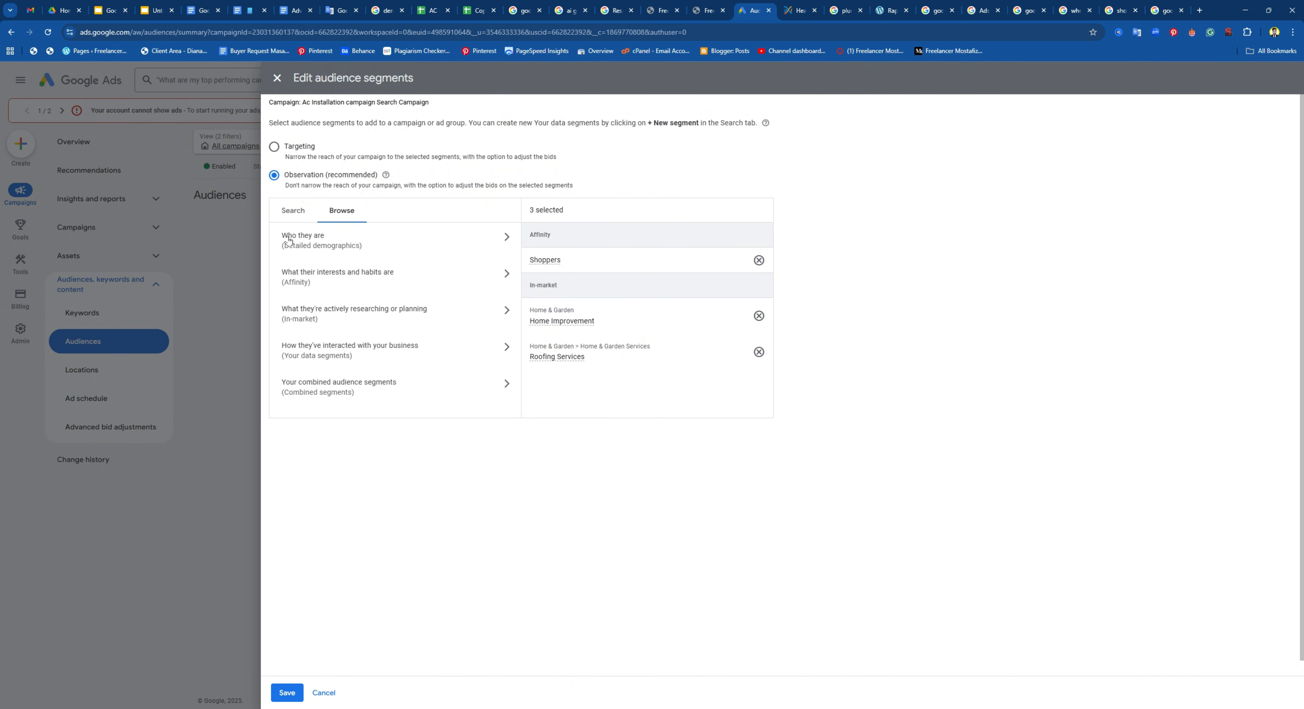
pyautogui.click(377, 313)
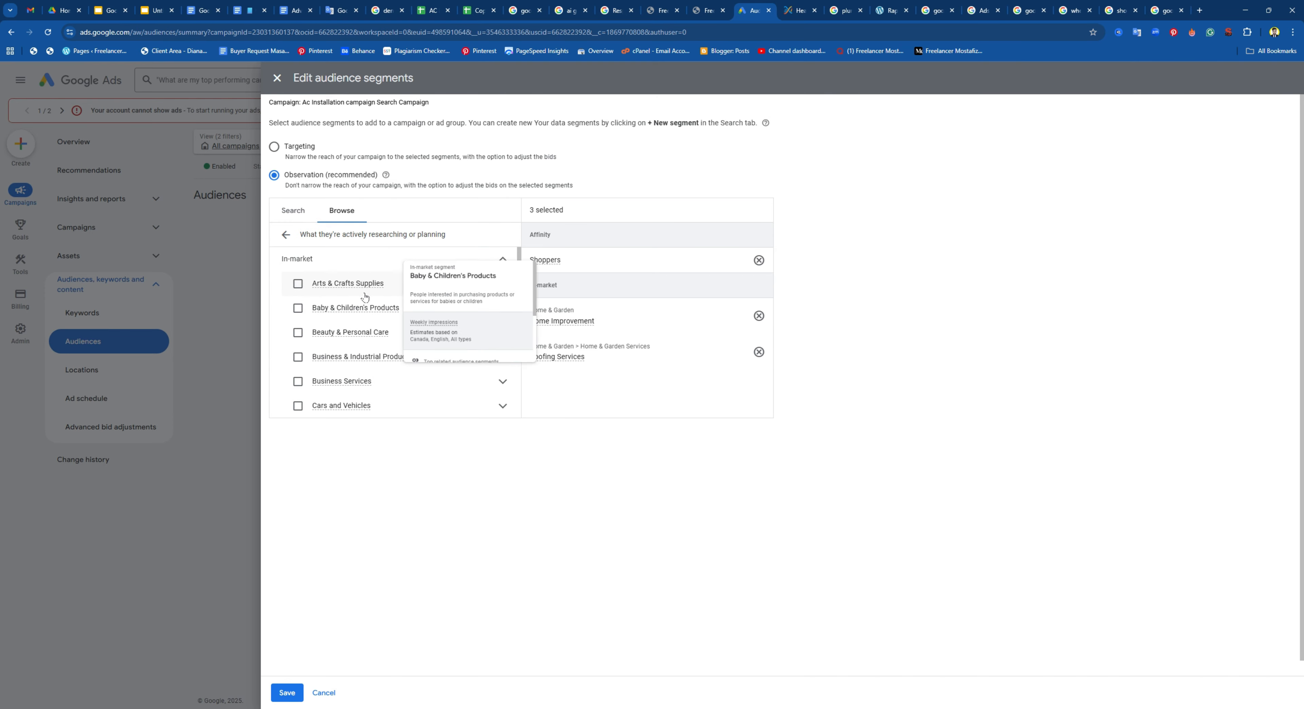
pyautogui.click(287, 236)
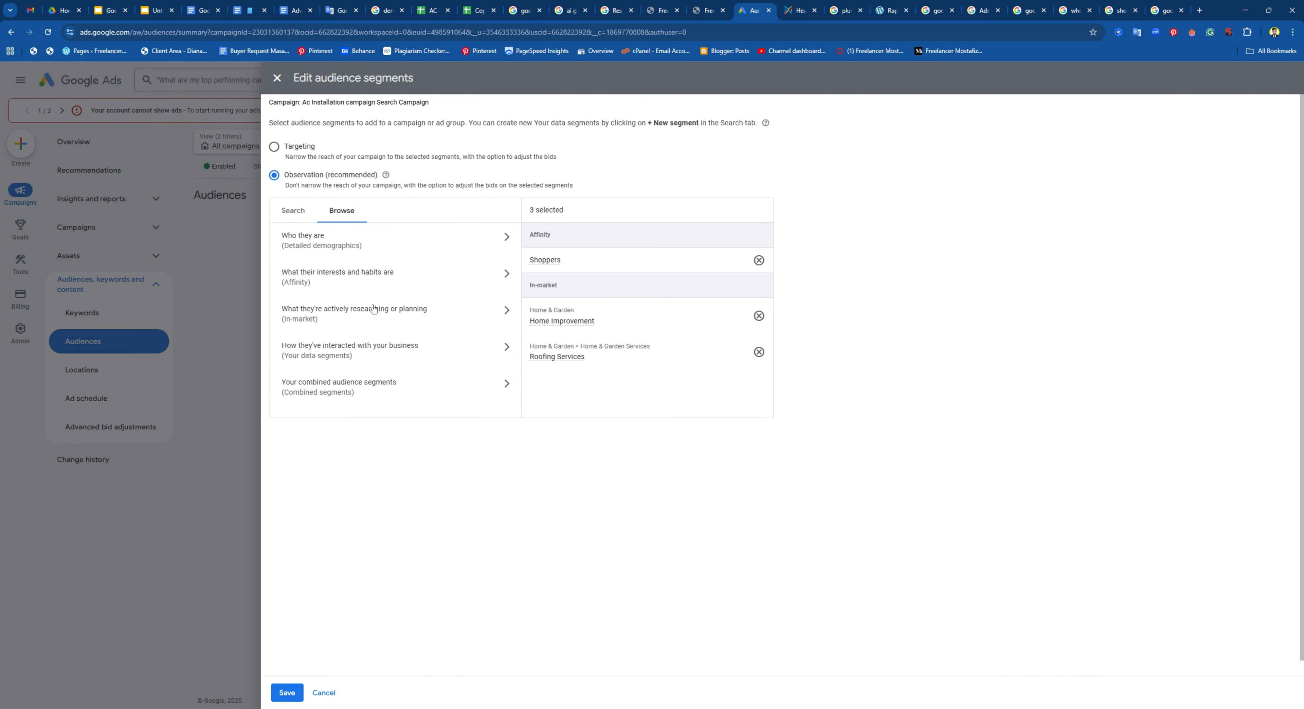
pyautogui.click(313, 320)
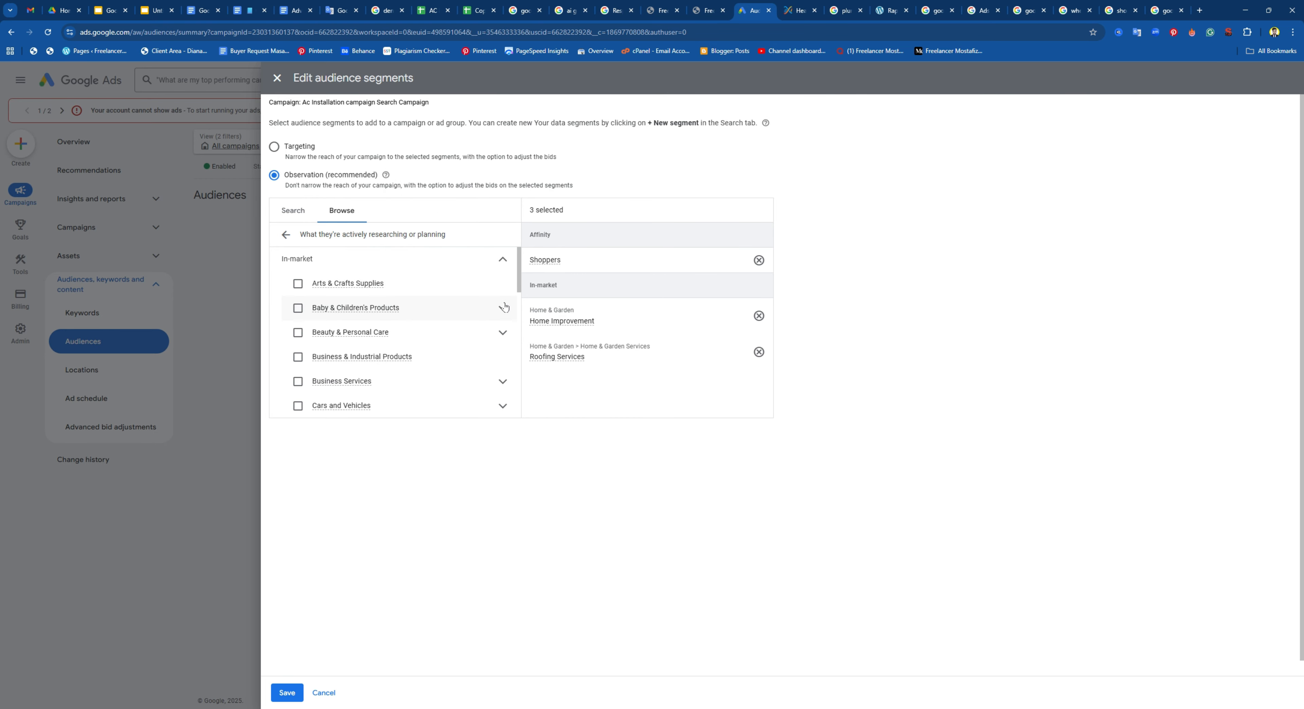
pyautogui.click(503, 309)
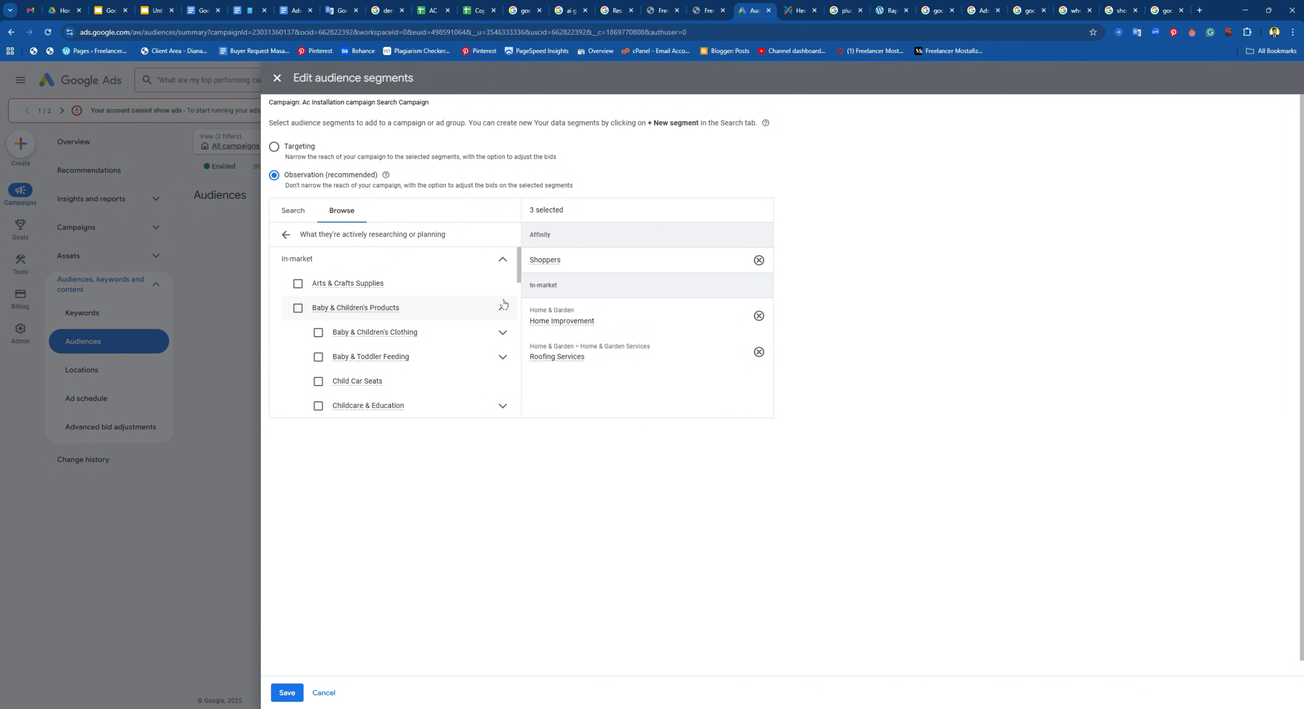
pyautogui.scroll(-2, 490, 287)
pyautogui.scroll(-2, 489, 288)
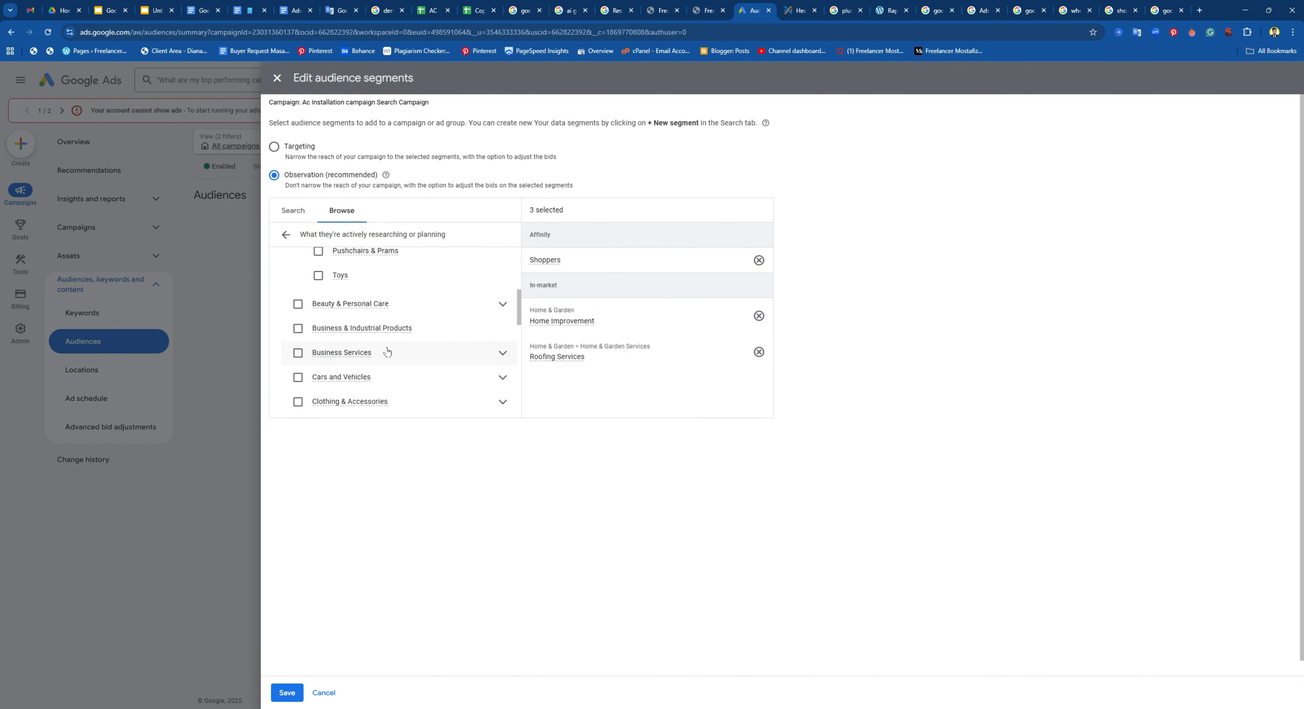
pyautogui.scroll(-2, 467, 346)
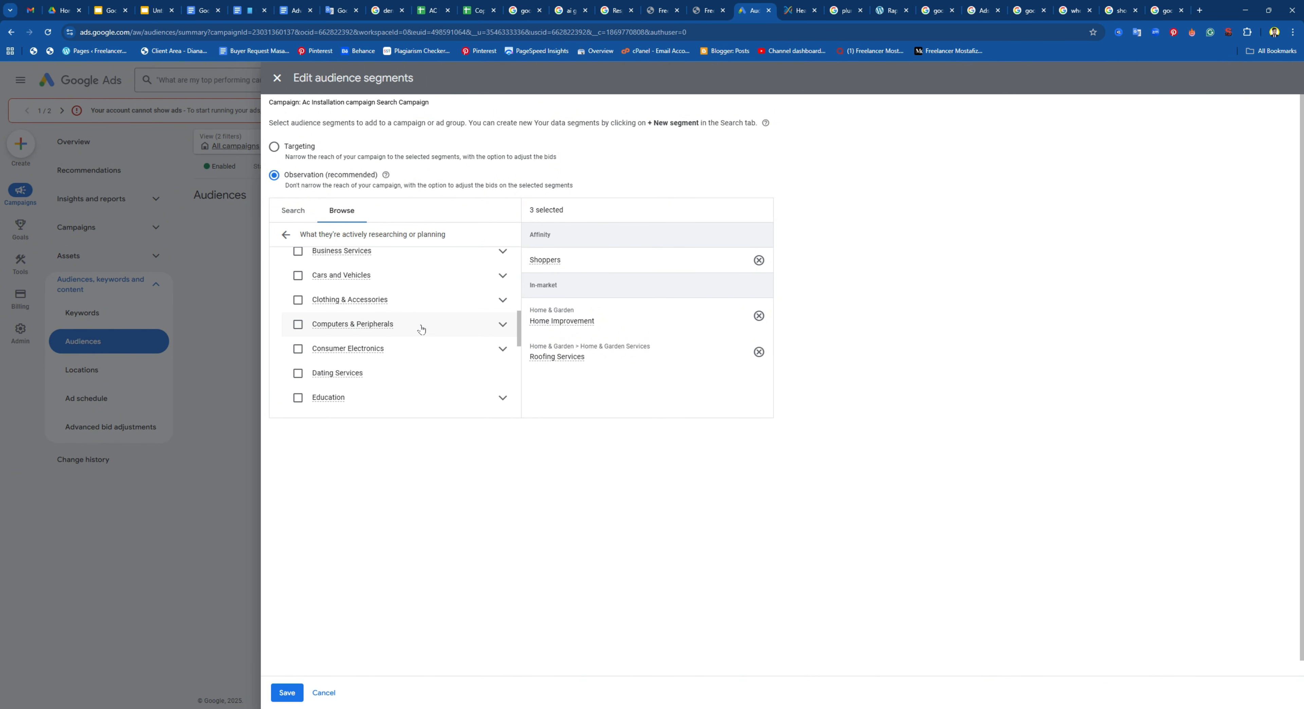
pyautogui.scroll(-2, 457, 353)
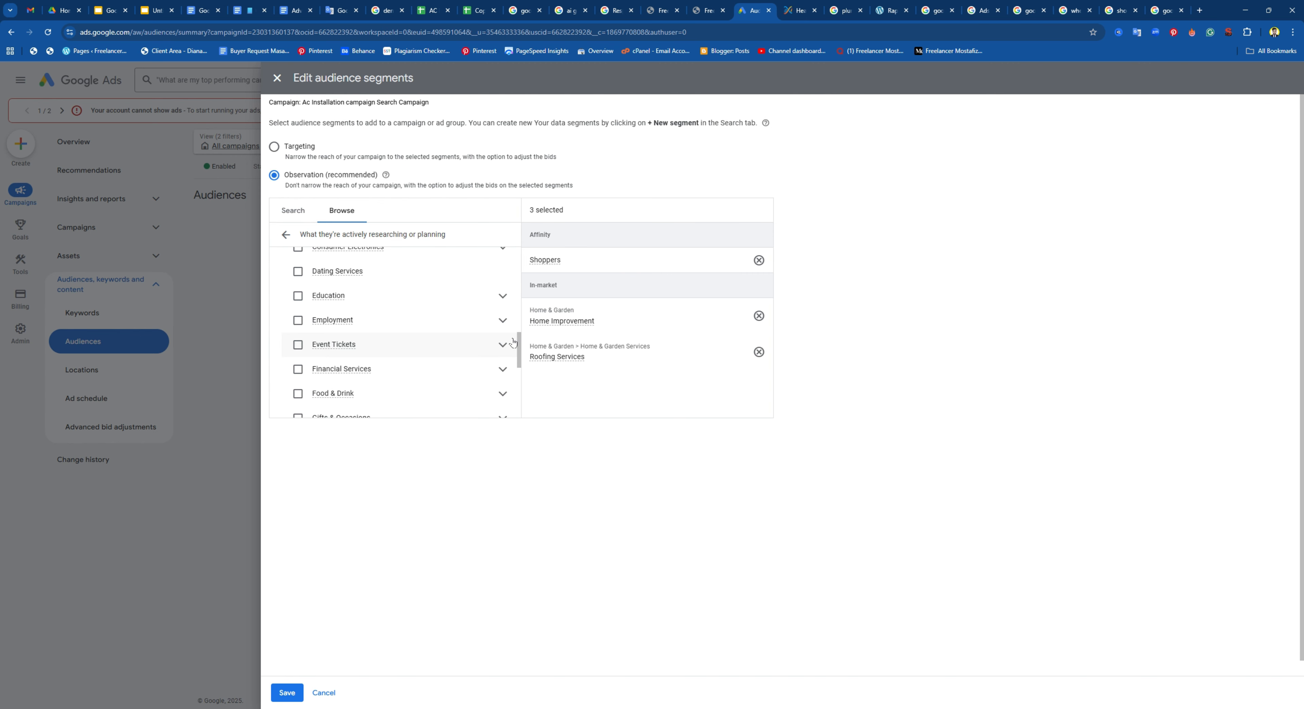
pyautogui.scroll(-2, 393, 355)
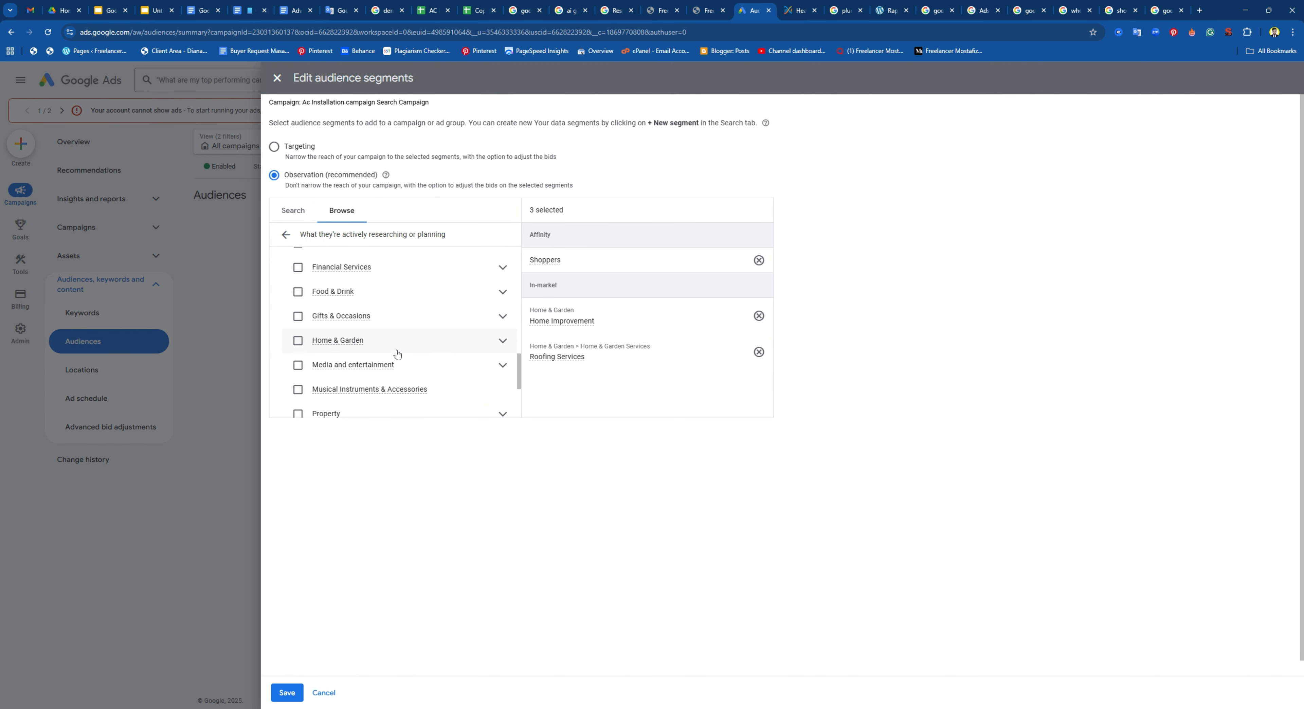
pyautogui.scroll(-2, 451, 341)
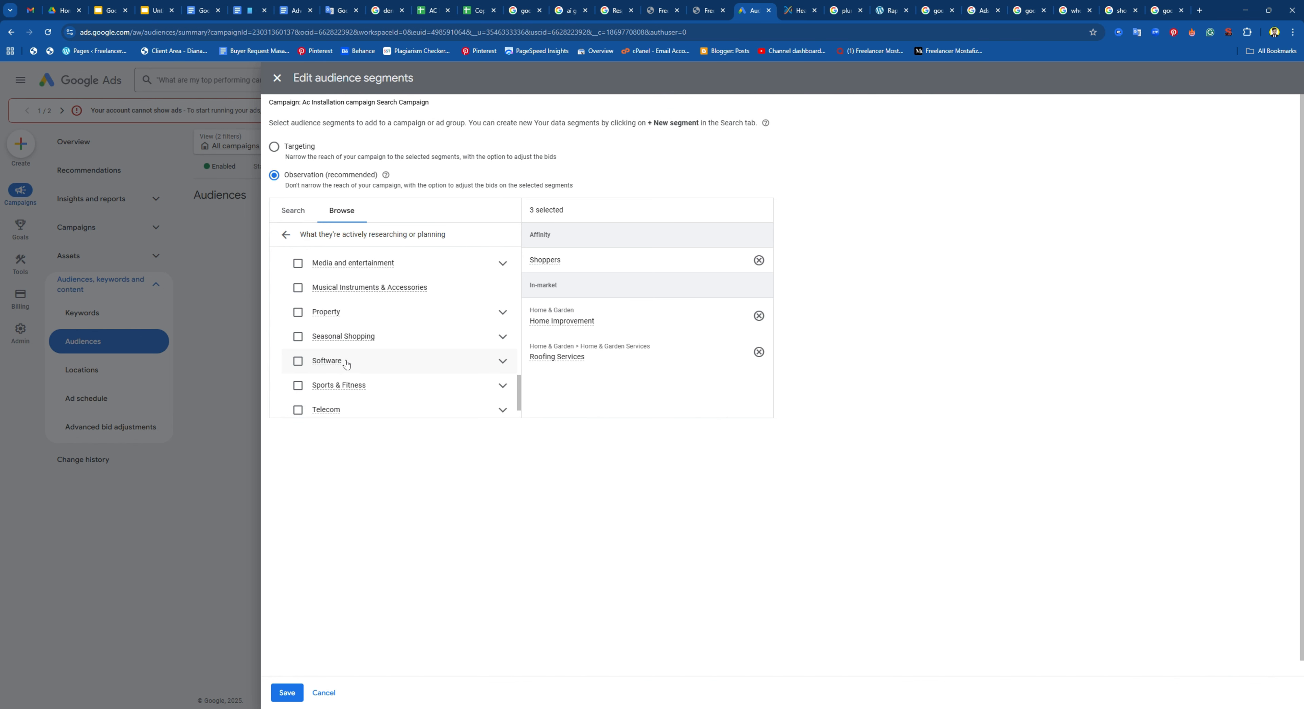
pyautogui.click(286, 235)
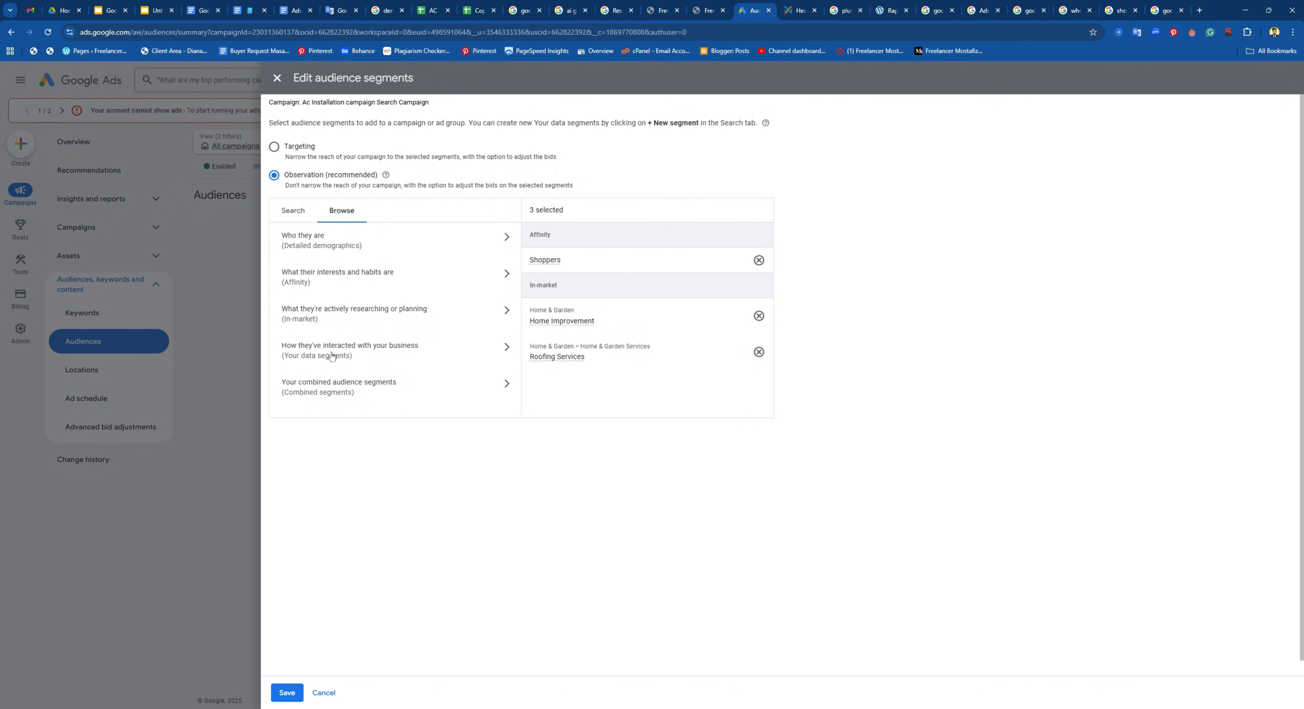
# Check the your-data and combined segment categories, and save the selected audience segments to the campaign
pyautogui.click(360, 356)
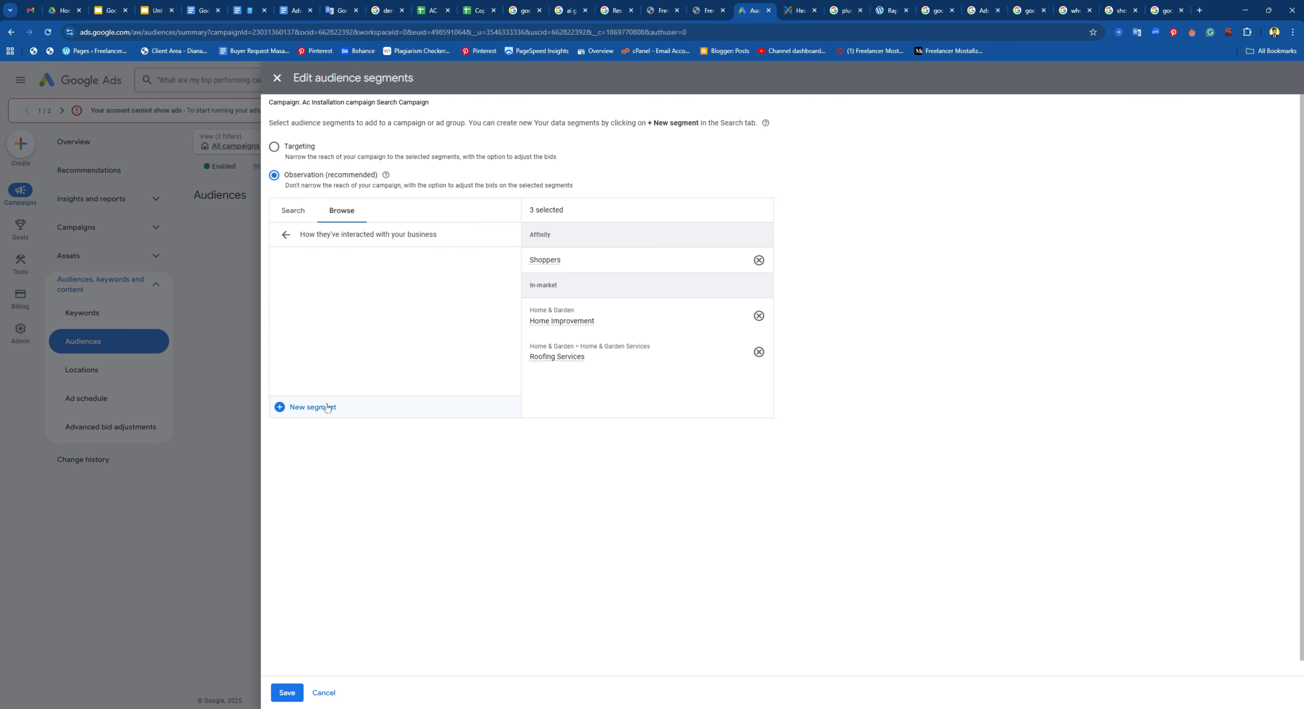
pyautogui.click(289, 239)
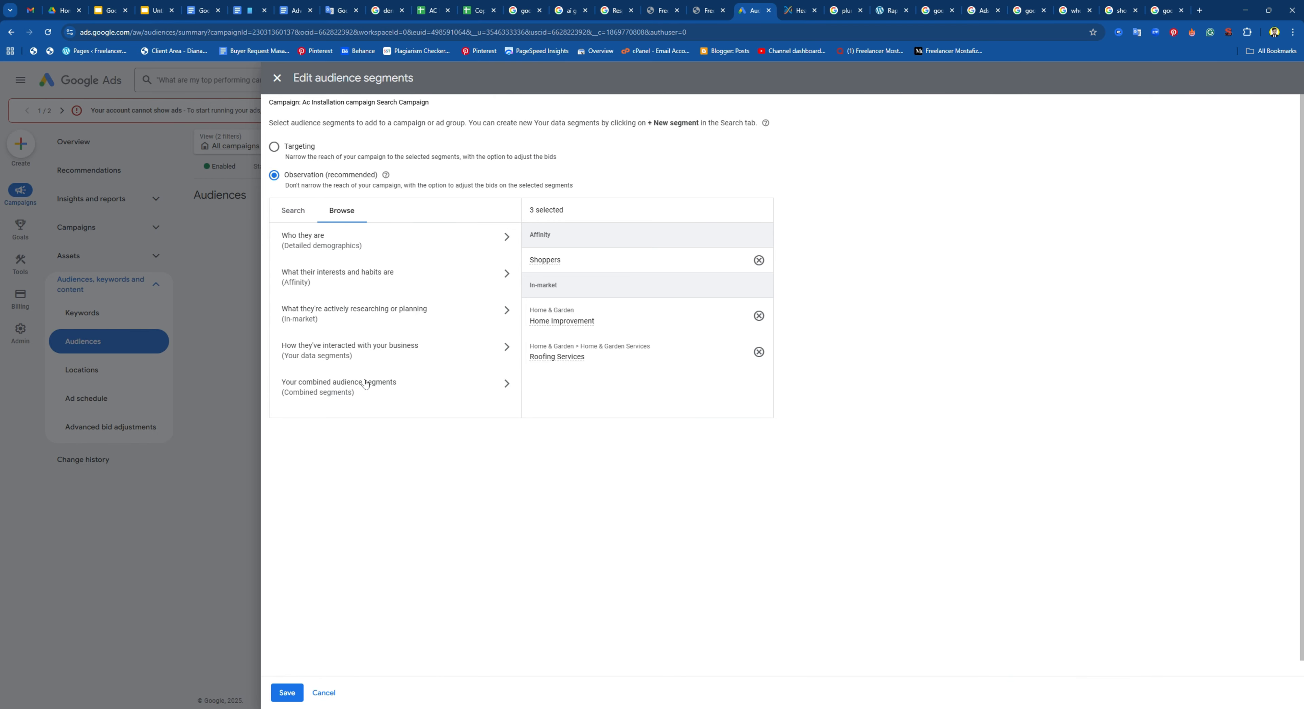
pyautogui.scroll(-1, 366, 385)
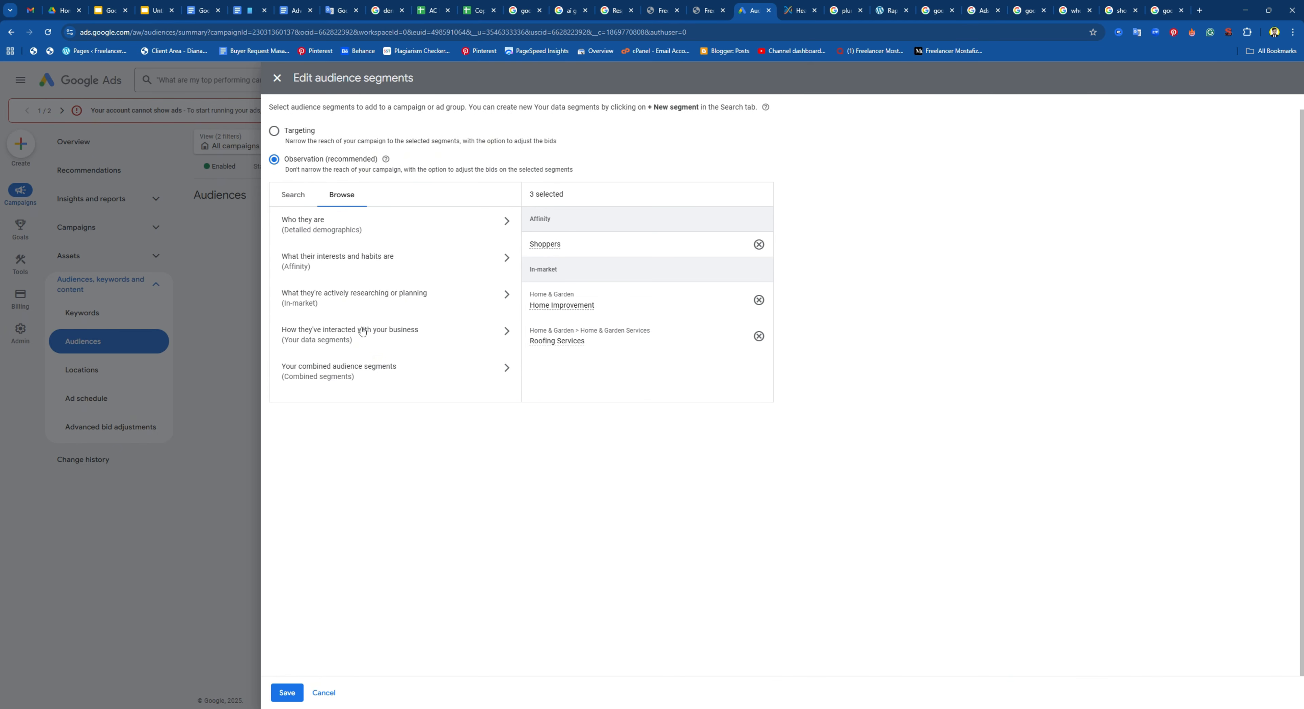
pyautogui.click(349, 376)
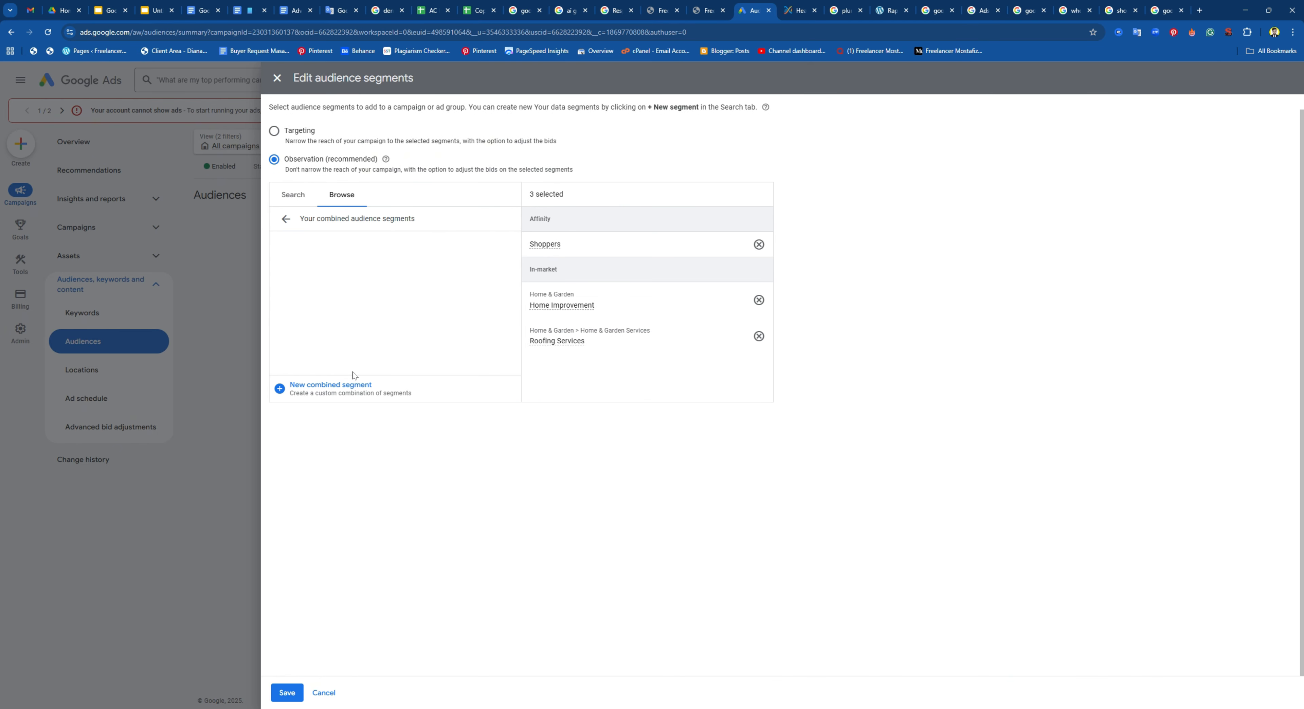
pyautogui.click(286, 219)
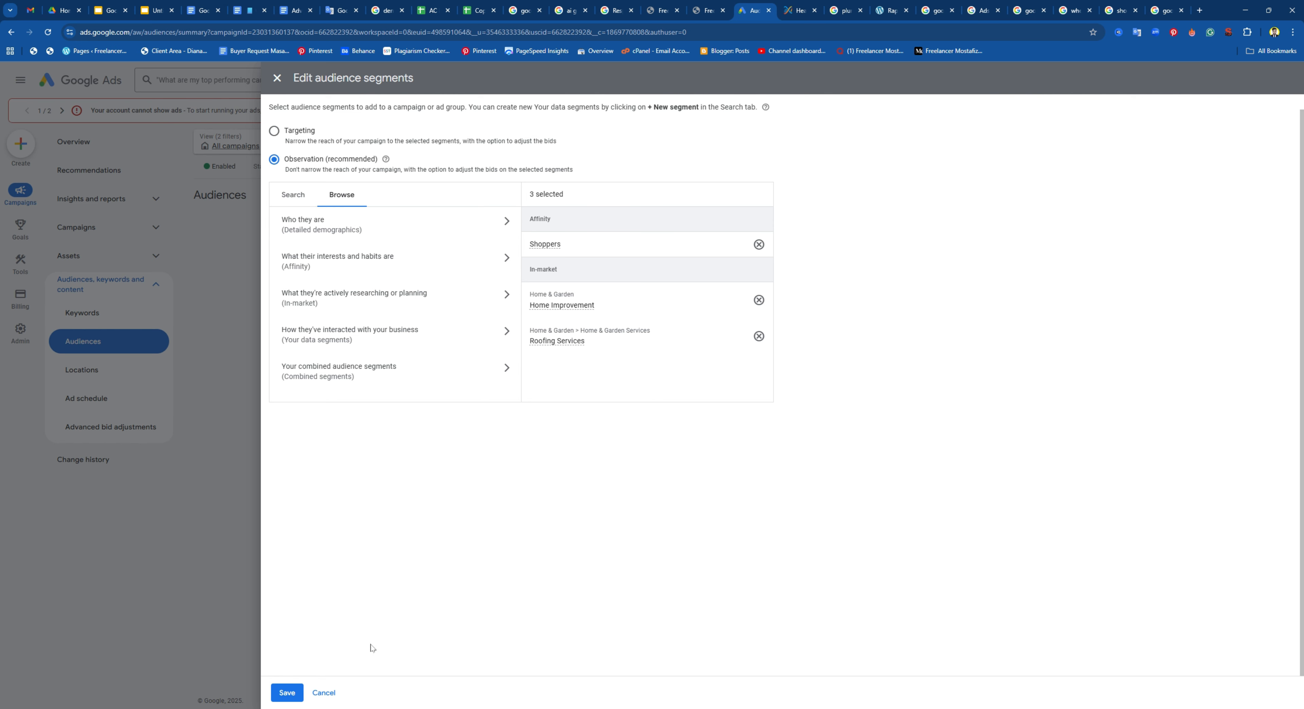
pyautogui.click(293, 699)
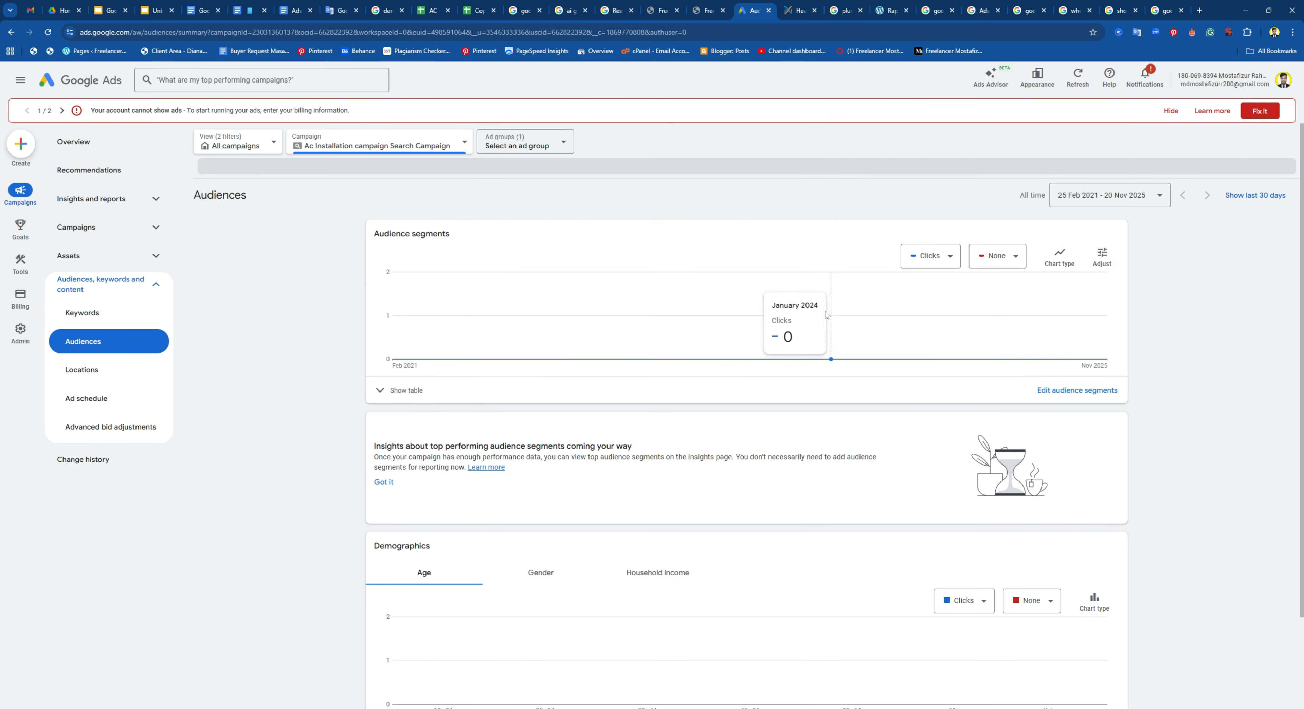
# Edit the Ac Installation ad group's demographics and exclude the age ranges 45 - 54, 55 - 64, 65+ and Unknown
pyautogui.scroll(-3, 606, 342)
pyautogui.scroll(3, 531, 417)
pyautogui.scroll(-3, 404, 473)
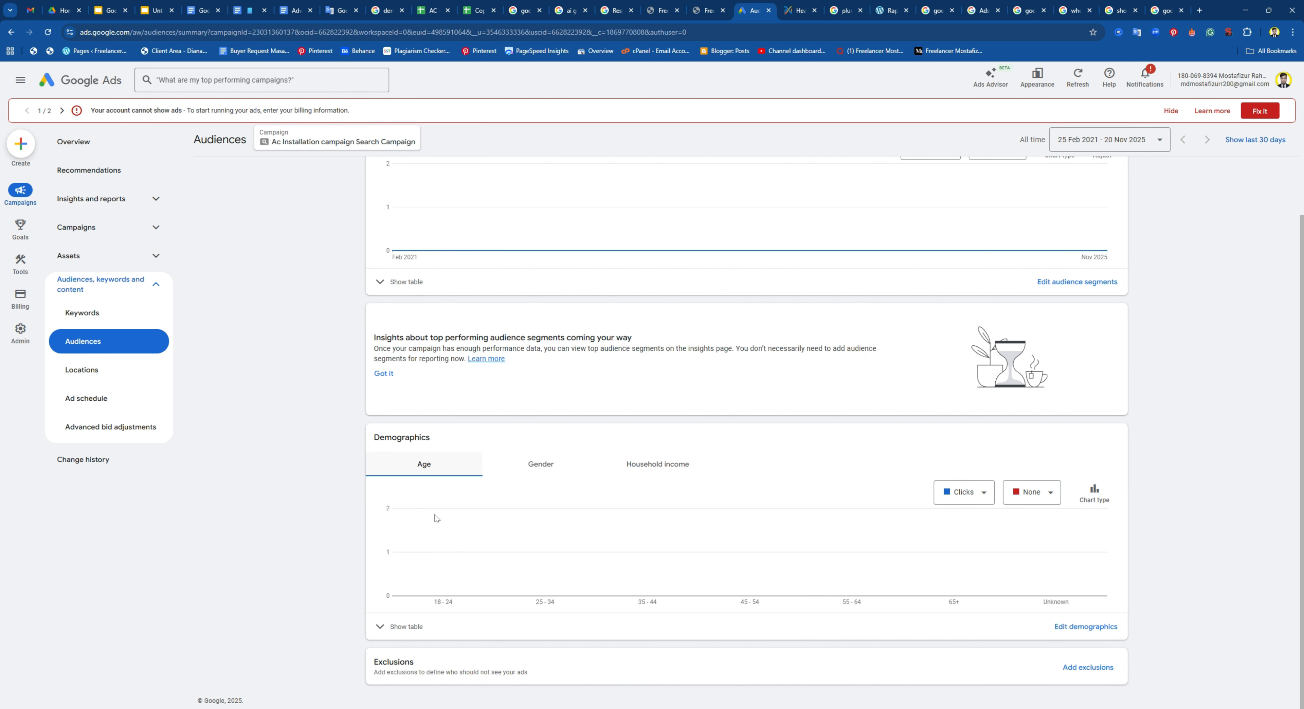
pyautogui.click(1063, 626)
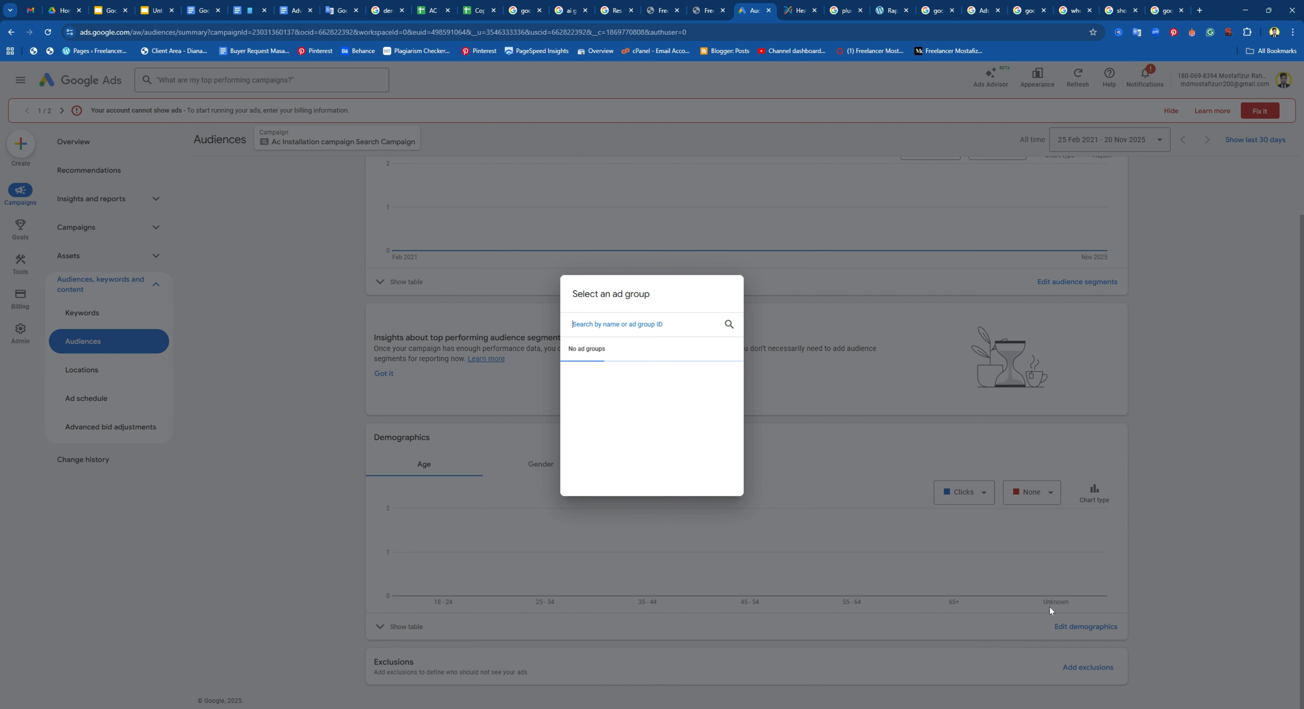
pyautogui.click(627, 373)
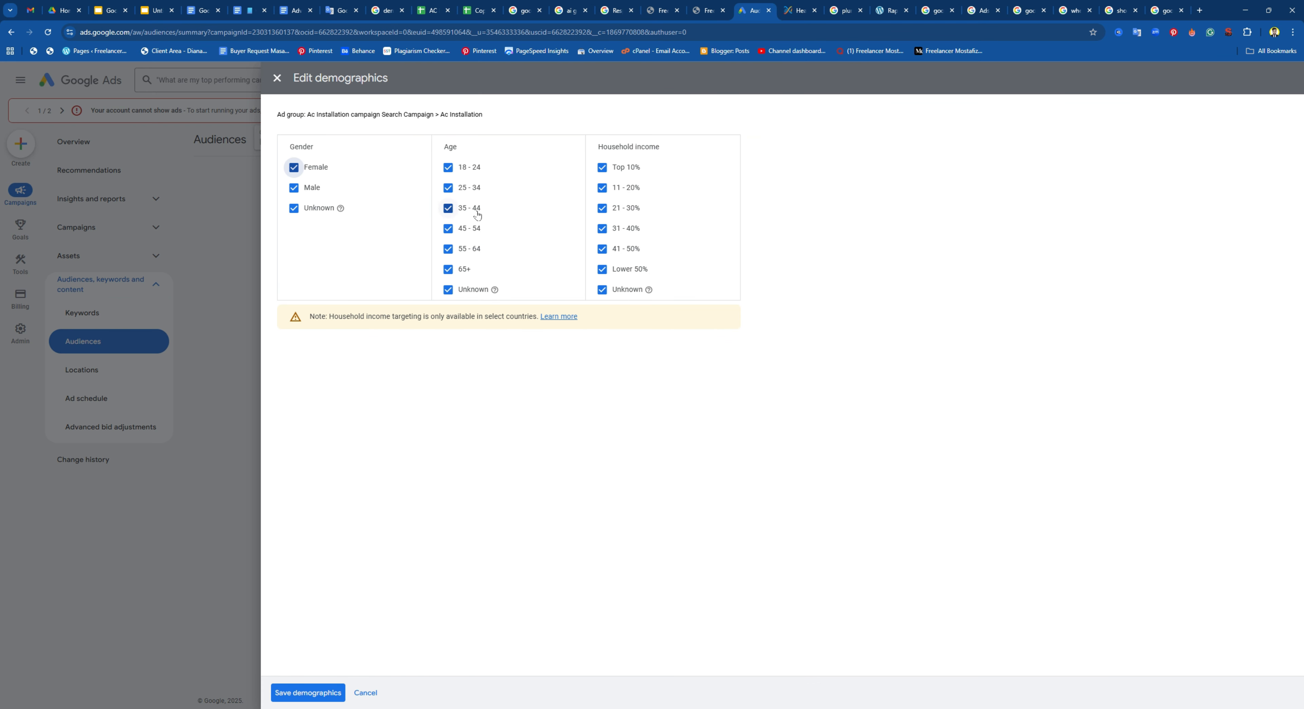
pyautogui.click(448, 228)
pyautogui.click(449, 250)
pyautogui.click(448, 269)
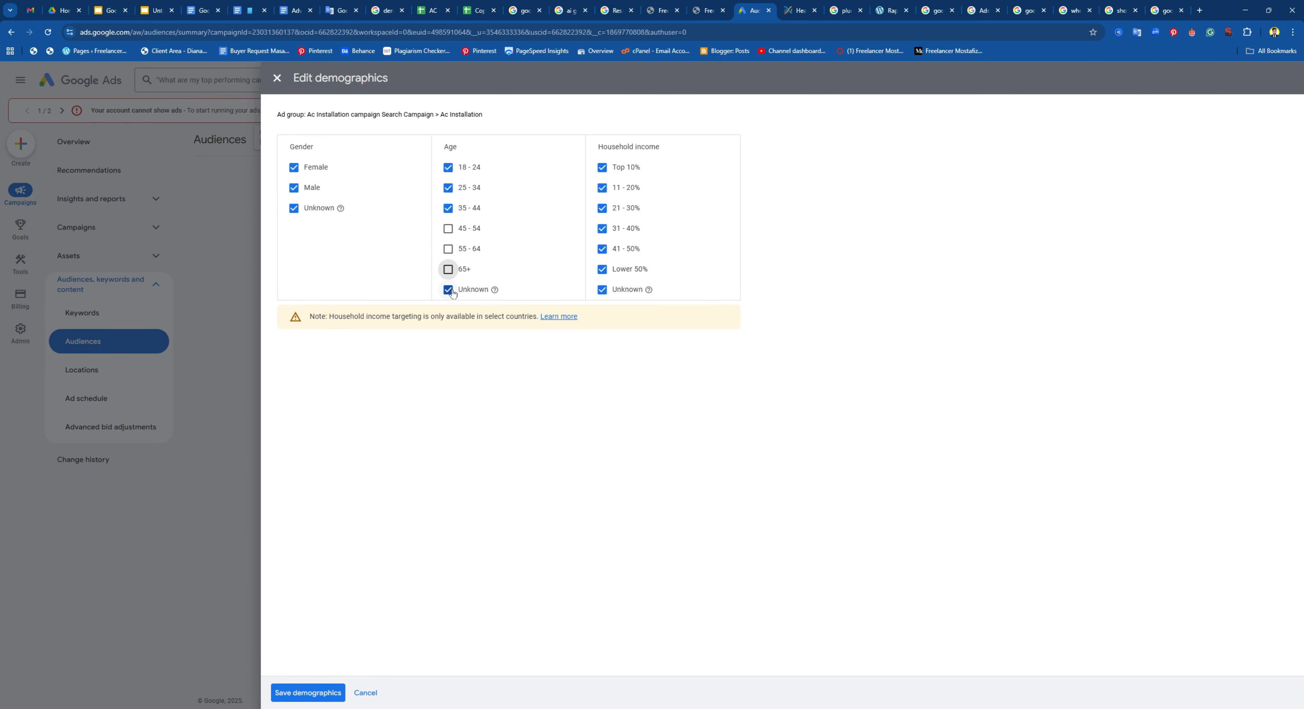
pyautogui.click(447, 289)
# Try limiting the gender targeting to Female, and reselect Male and Unknown
pyautogui.click(294, 193)
pyautogui.click(294, 208)
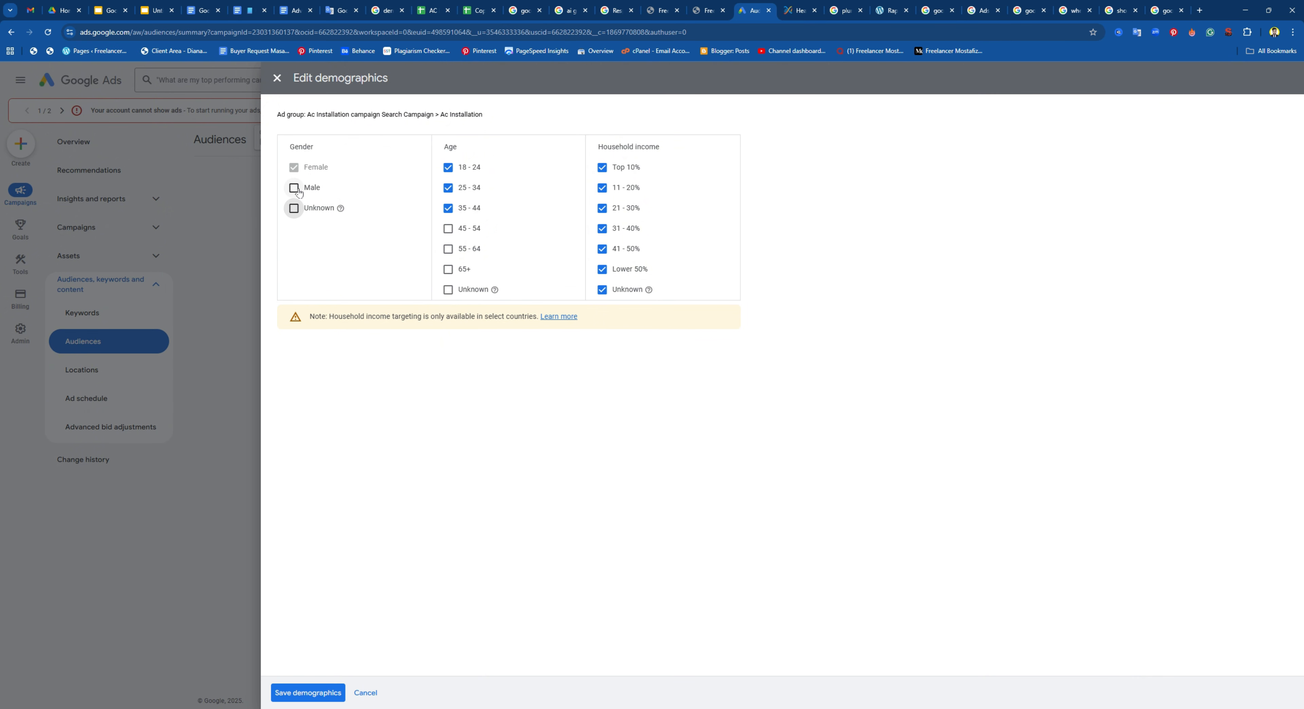
pyautogui.click(294, 189)
pyautogui.click(297, 210)
# Review the household income options and their country availability note, and save the ad group's demographics
pyautogui.moveTo(461, 319); pyautogui.dragTo(563, 328)
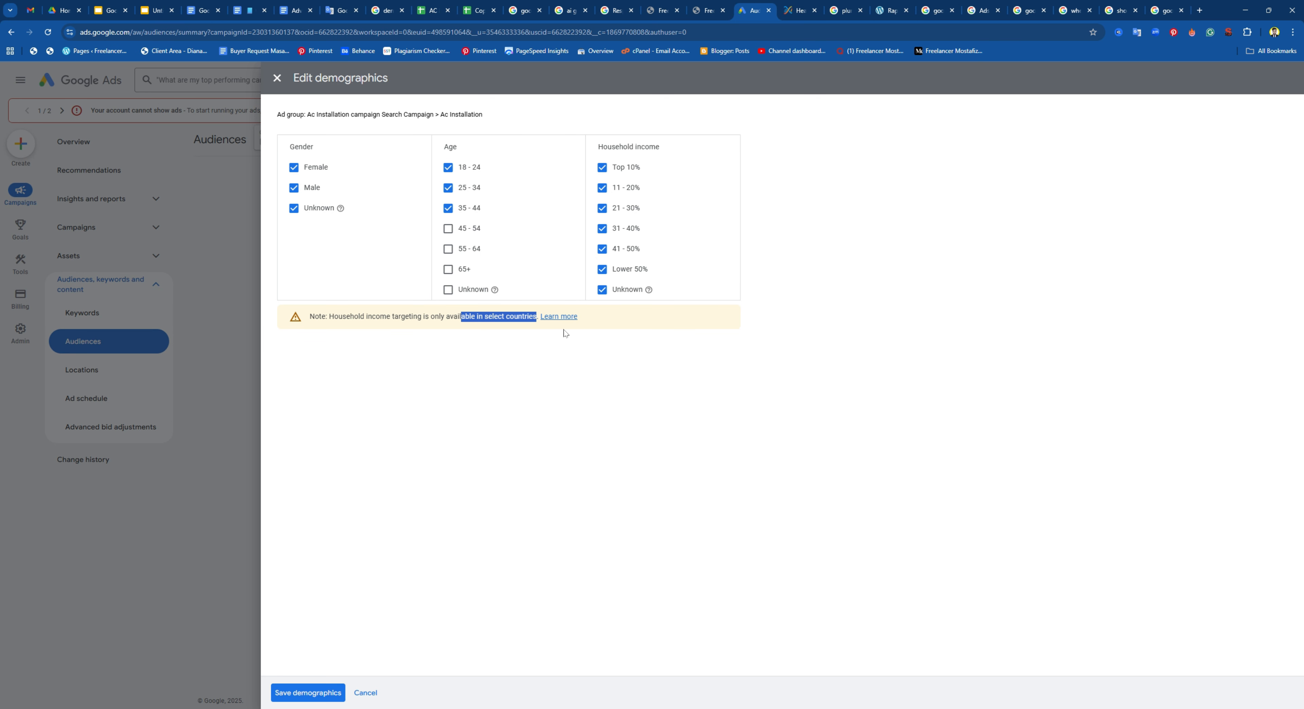
pyautogui.click(681, 338)
pyautogui.moveTo(598, 149); pyautogui.dragTo(666, 149)
pyautogui.click(669, 149)
pyautogui.click(324, 692)
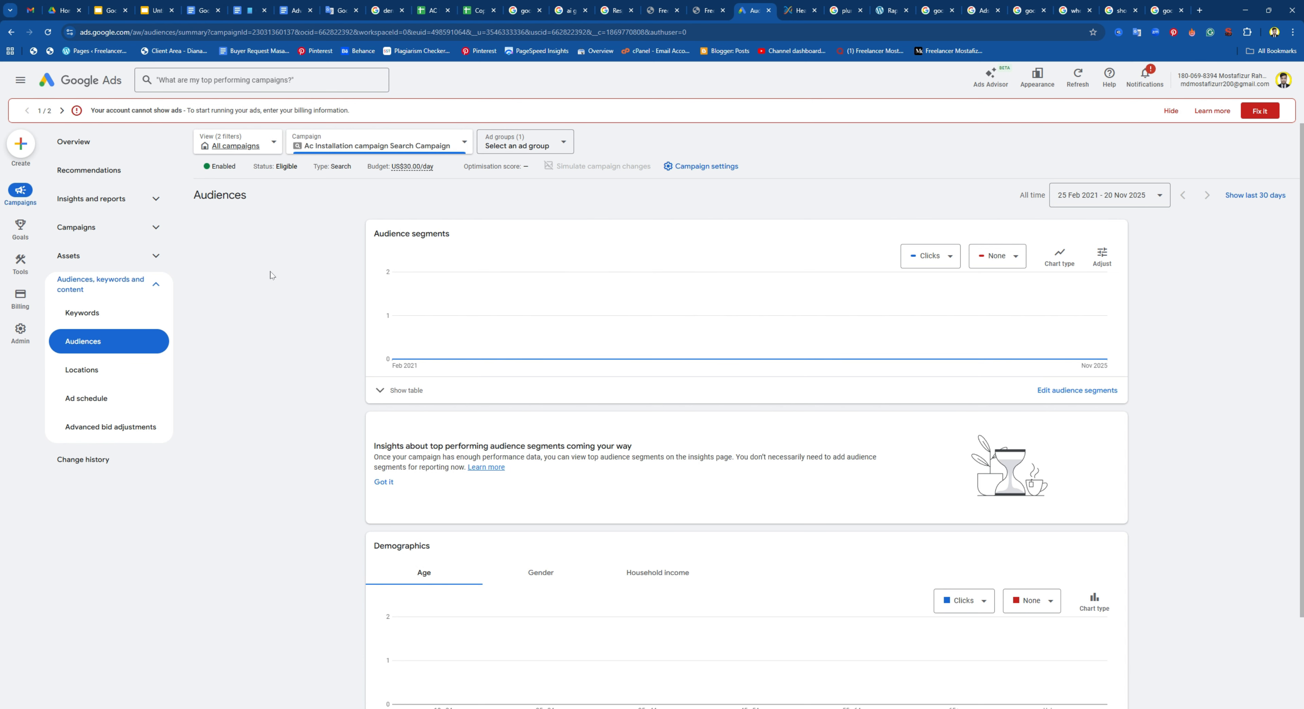
# Switch the Audiences page to the Leads-Performance Max-1 campaign and expand its age demographics table
pyautogui.click(377, 146)
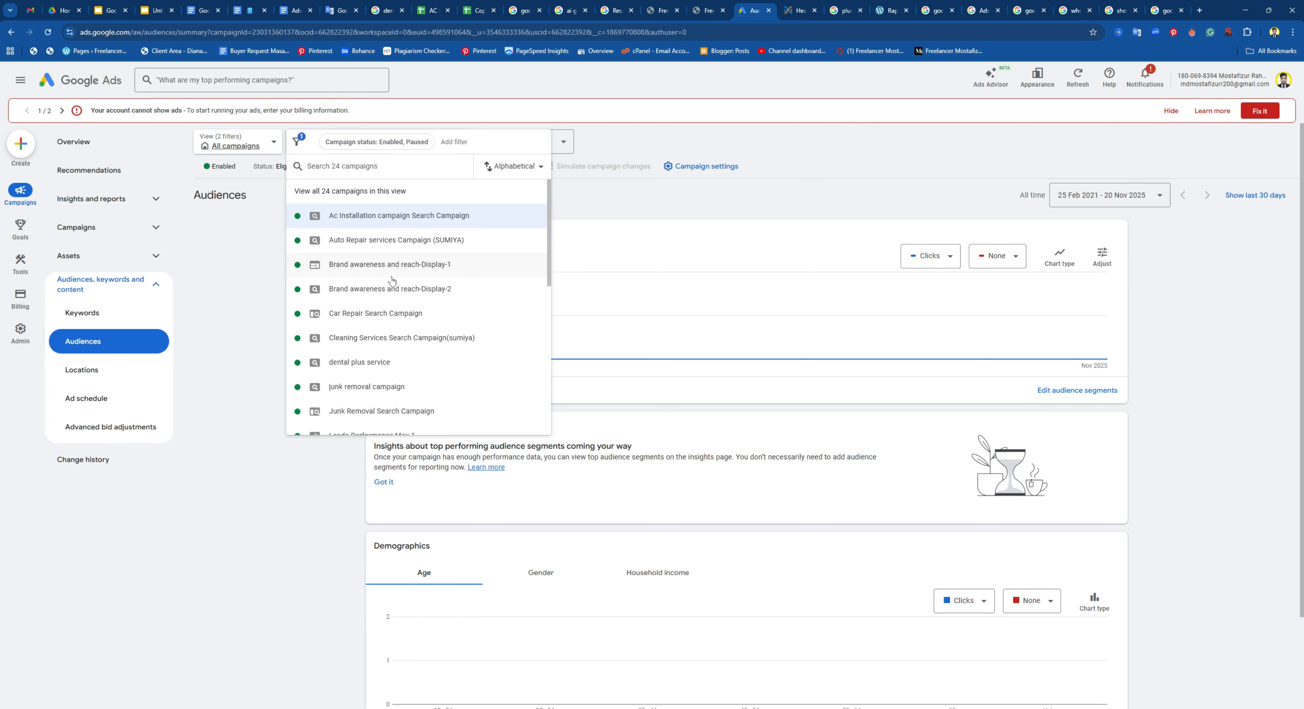
pyautogui.scroll(-2, 396, 288)
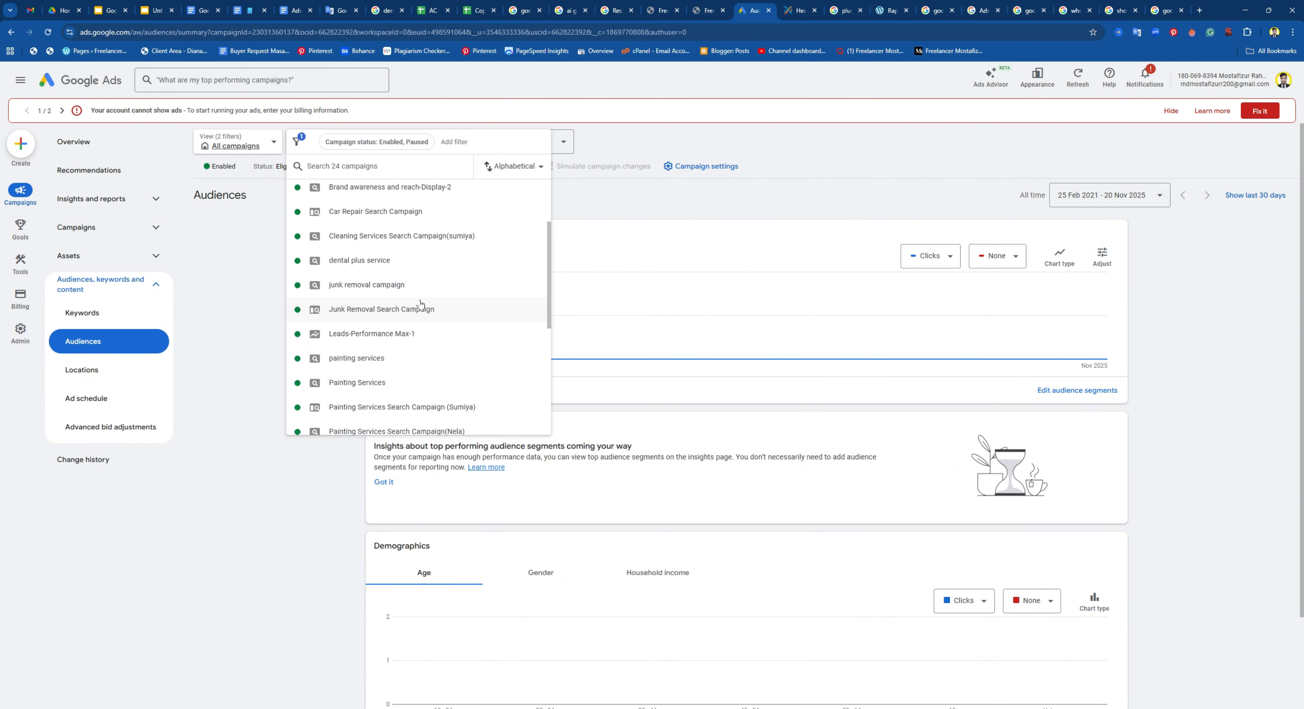
pyautogui.scroll(-5, 405, 309)
pyautogui.scroll(-2, 403, 314)
pyautogui.scroll(3, 425, 303)
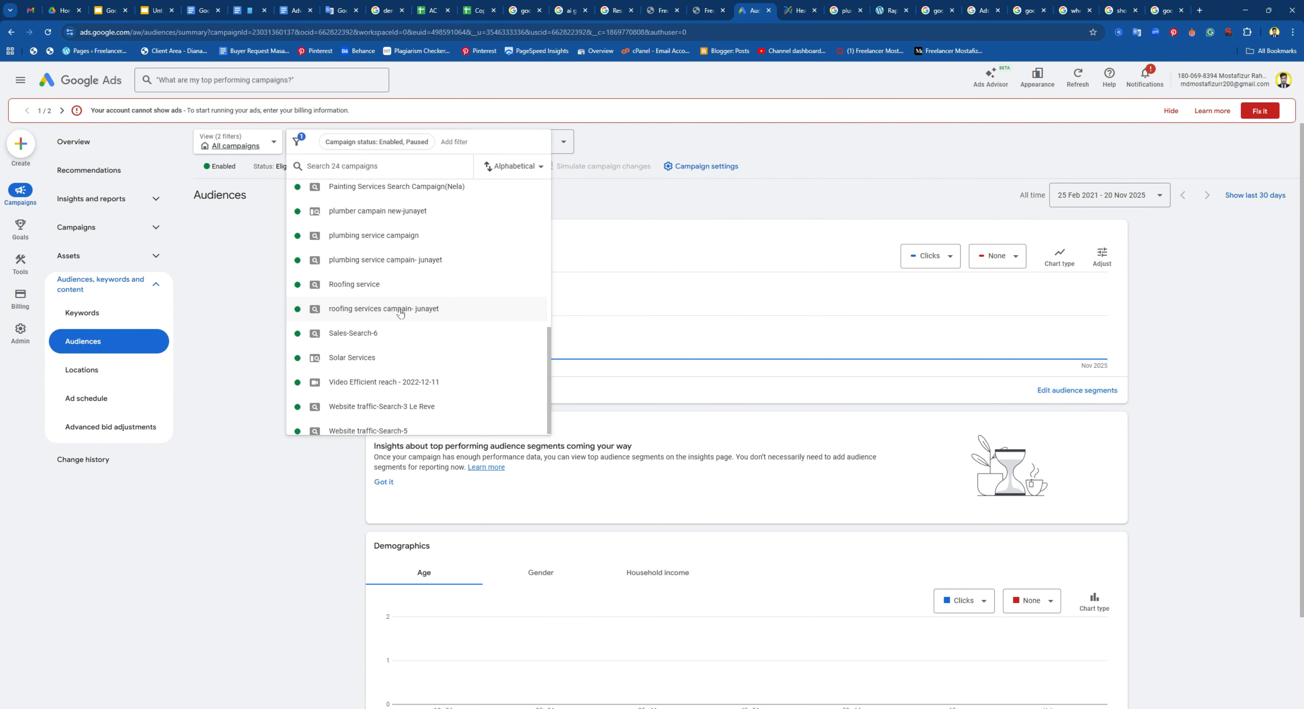
pyautogui.scroll(2, 425, 303)
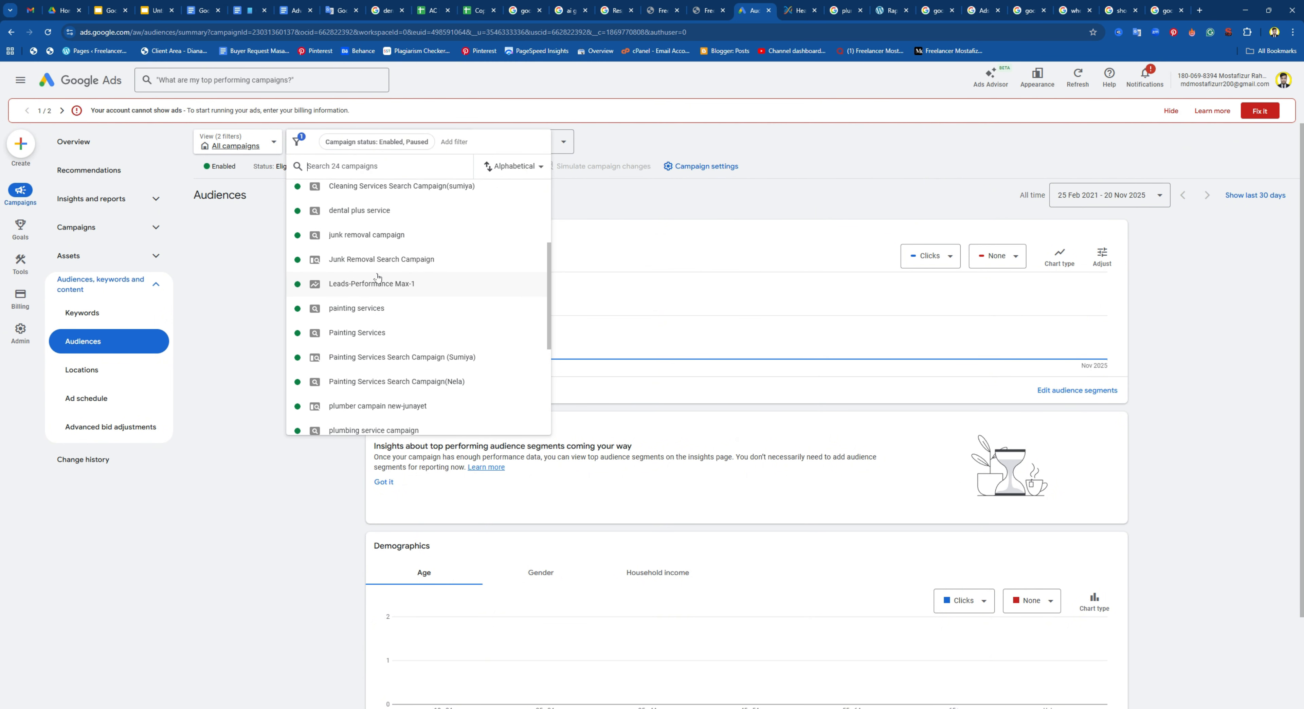
pyautogui.click(360, 283)
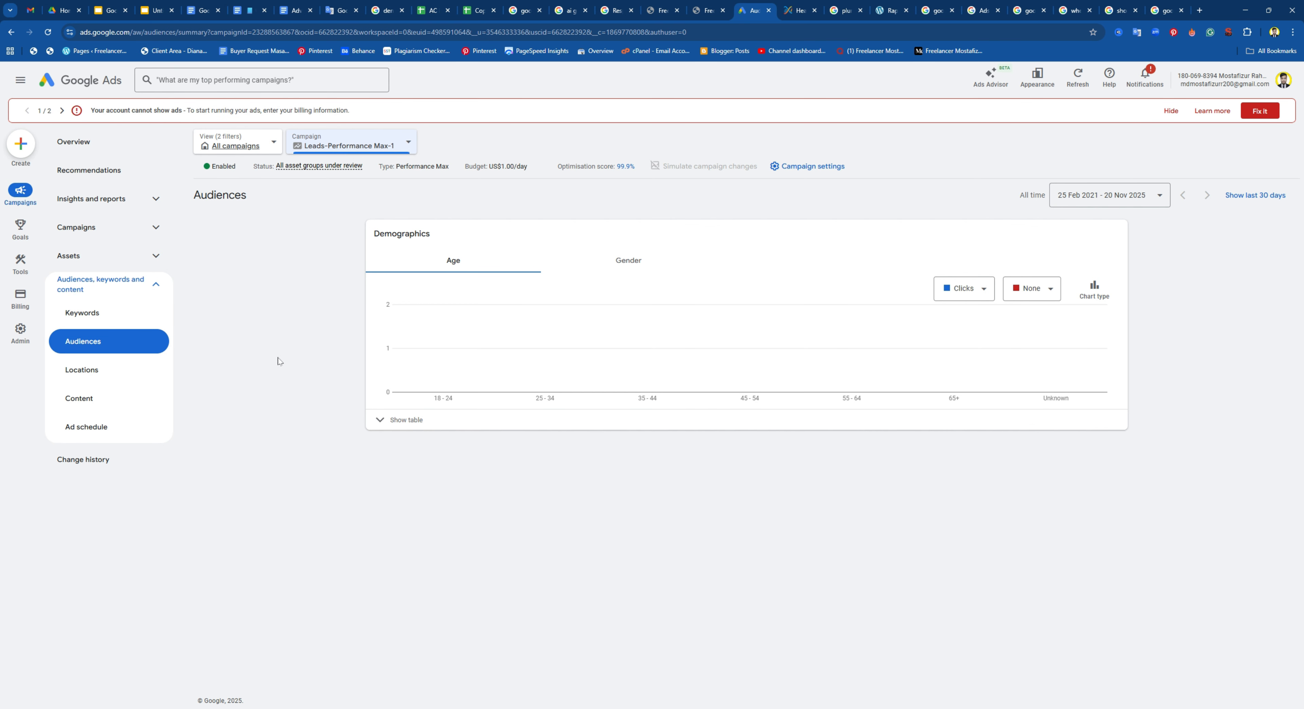
pyautogui.click(389, 425)
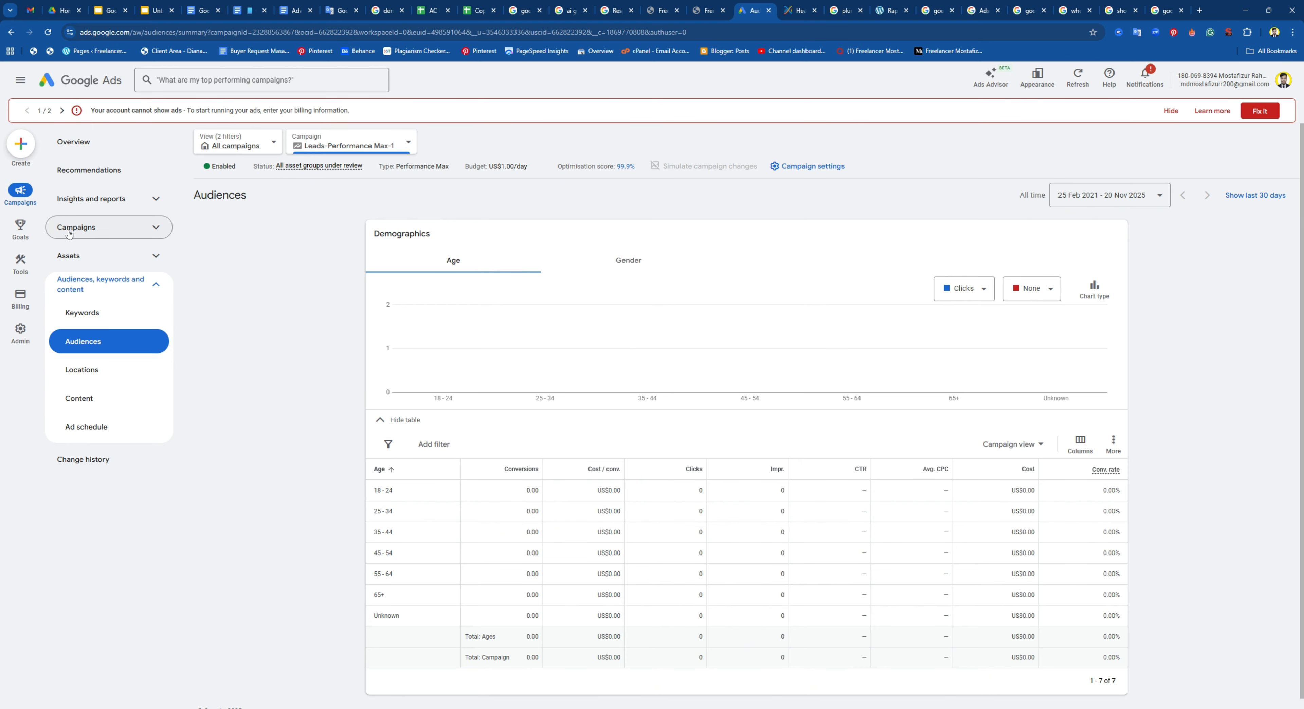
# Open the Performance Max campaign's asset groups and edit the signals of Asset Group 1, expanding its audience signal section
pyautogui.click(138, 228)
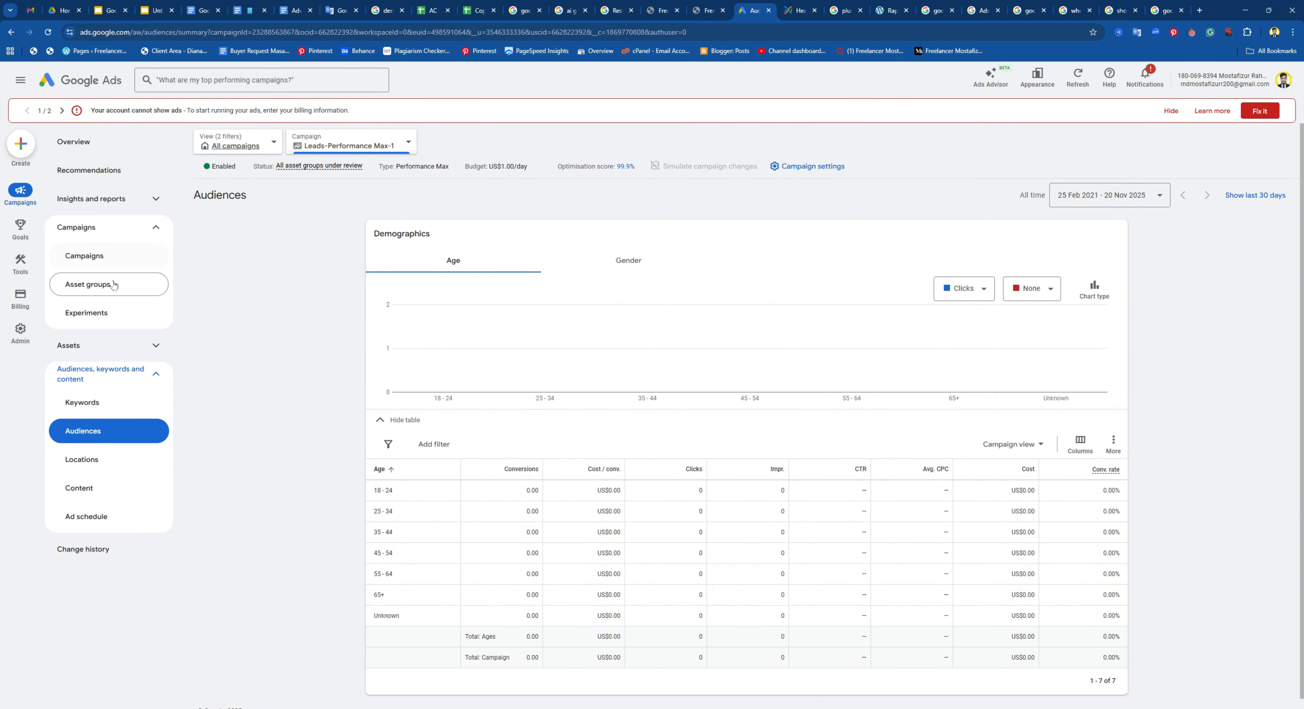
pyautogui.click(94, 291)
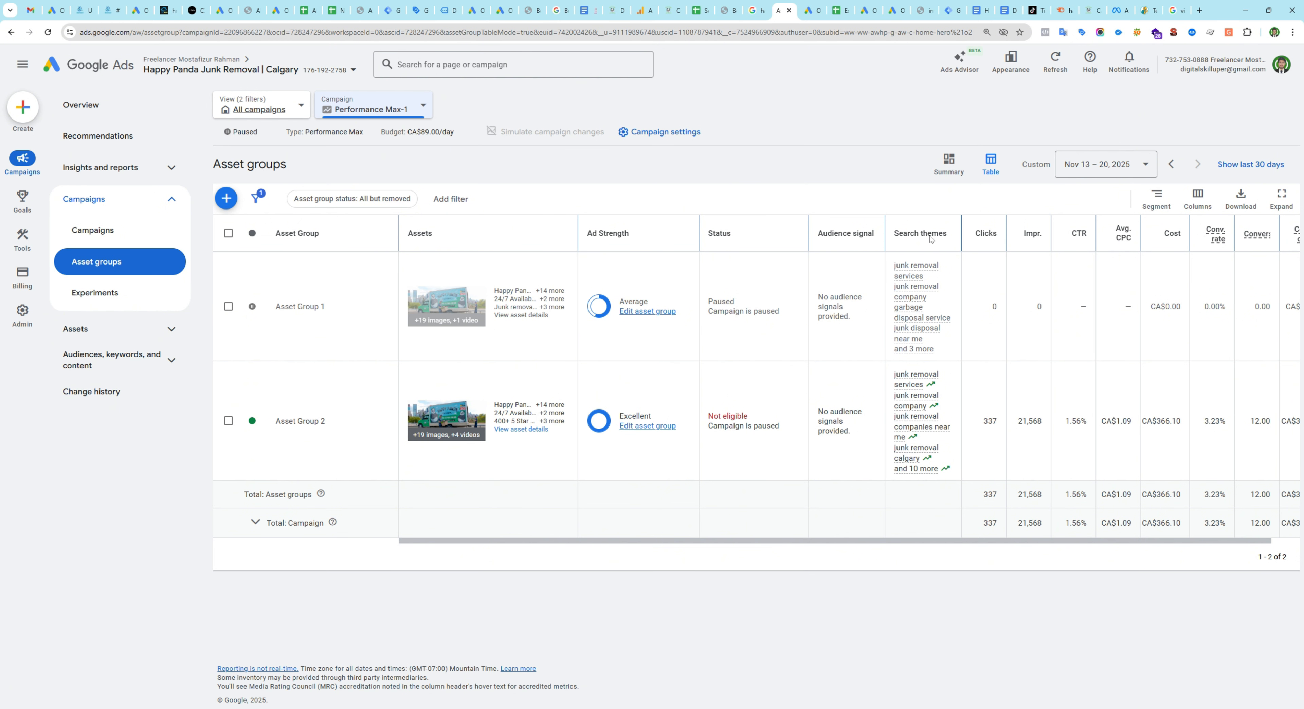
pyautogui.moveTo(926, 302)
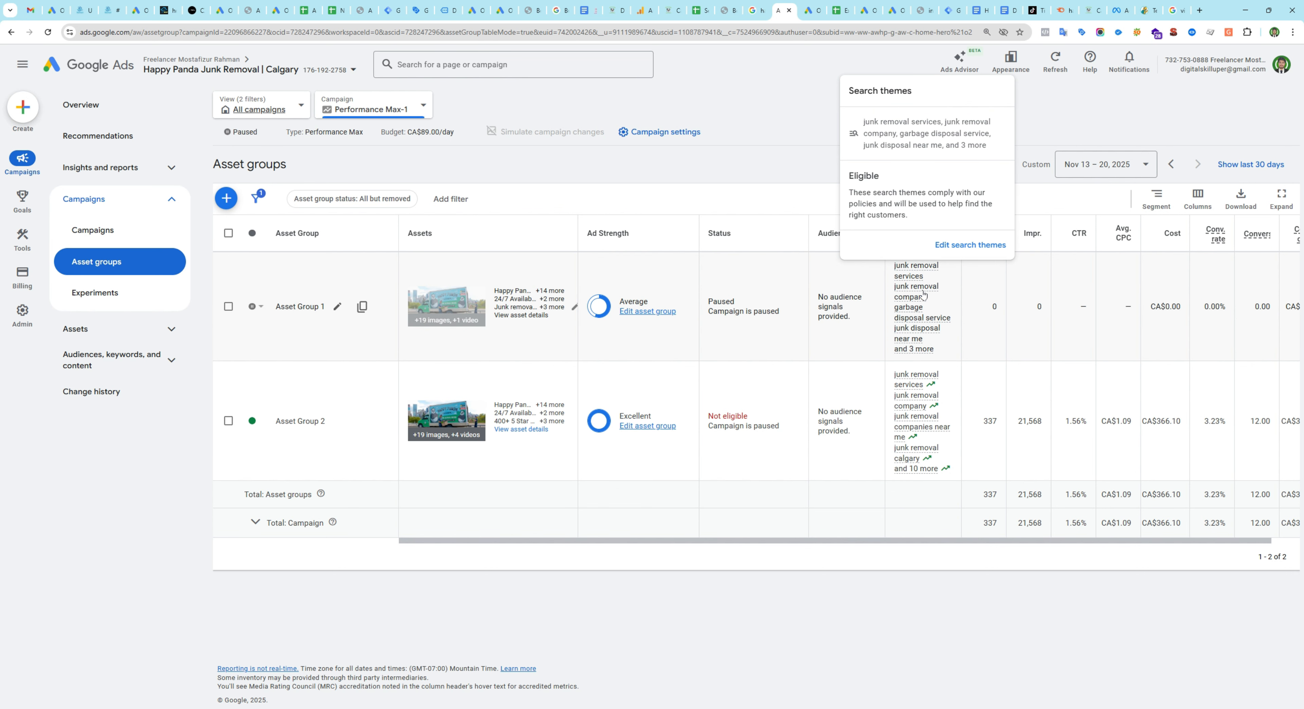
pyautogui.click(963, 245)
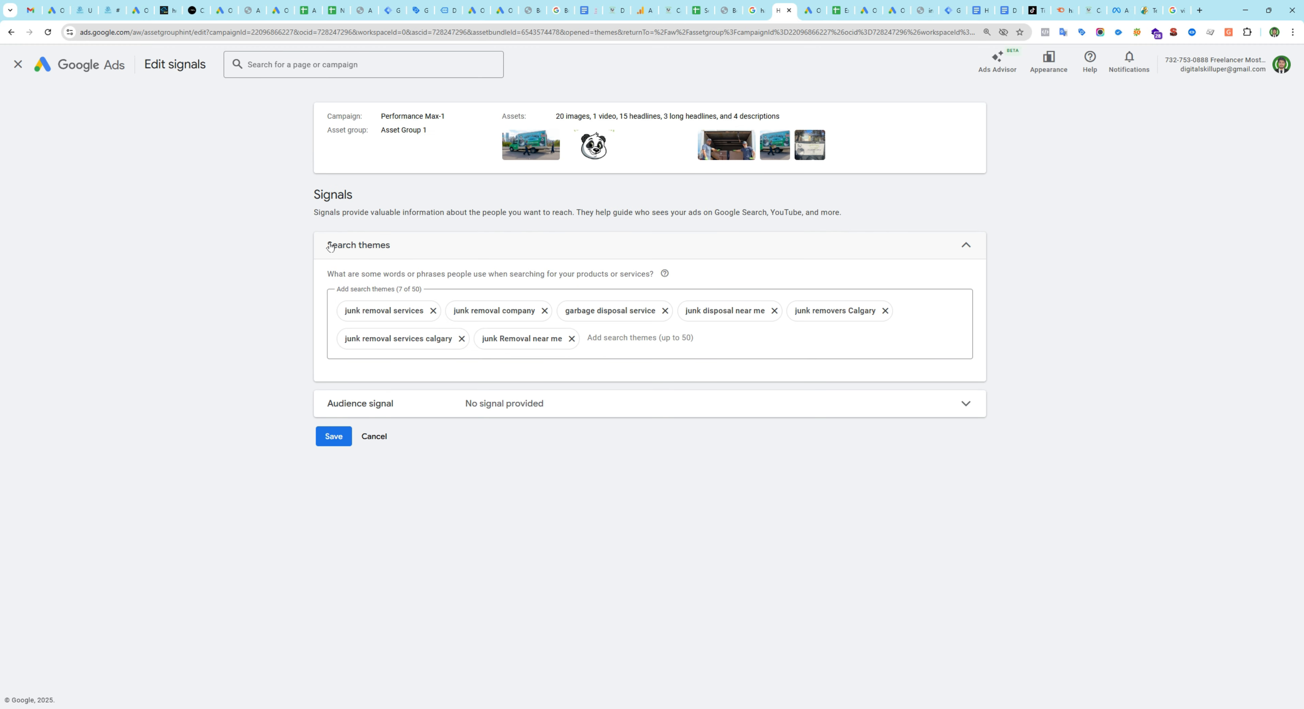
pyautogui.click(372, 403)
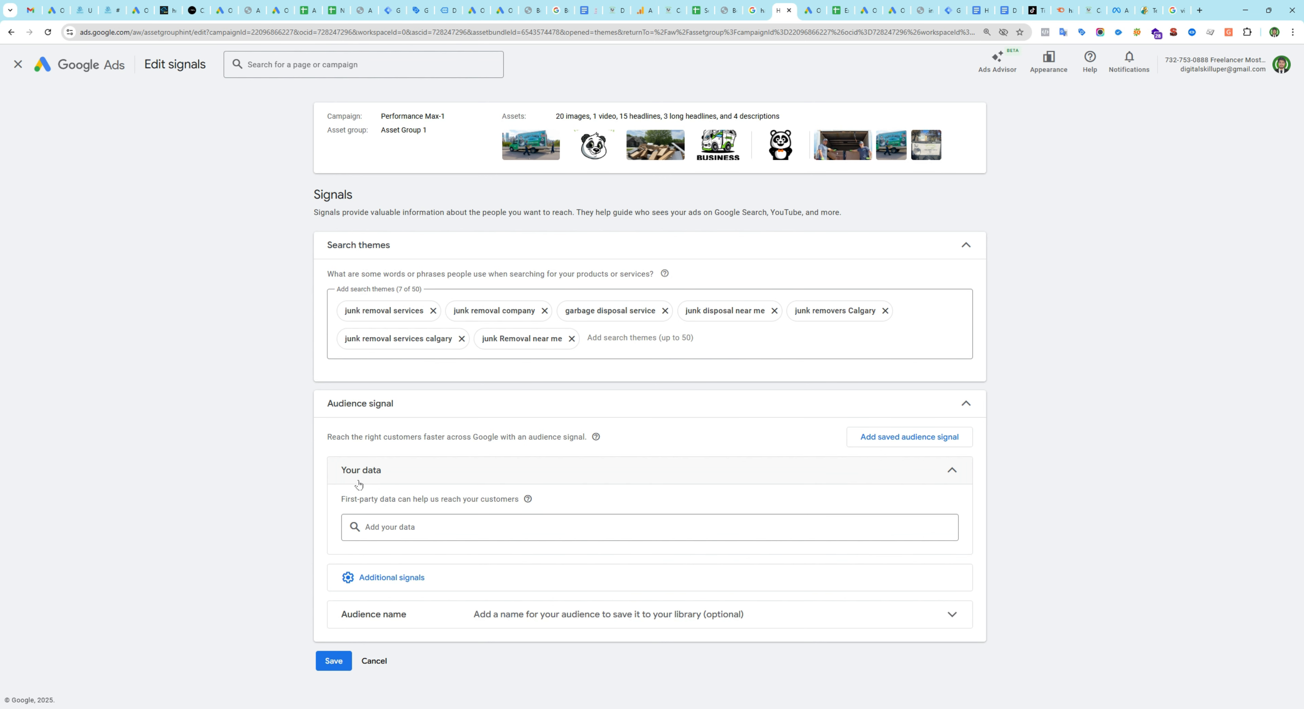
# Browse the website visitor lists available as first-party data for the audience signal, without selecting any
pyautogui.click(360, 526)
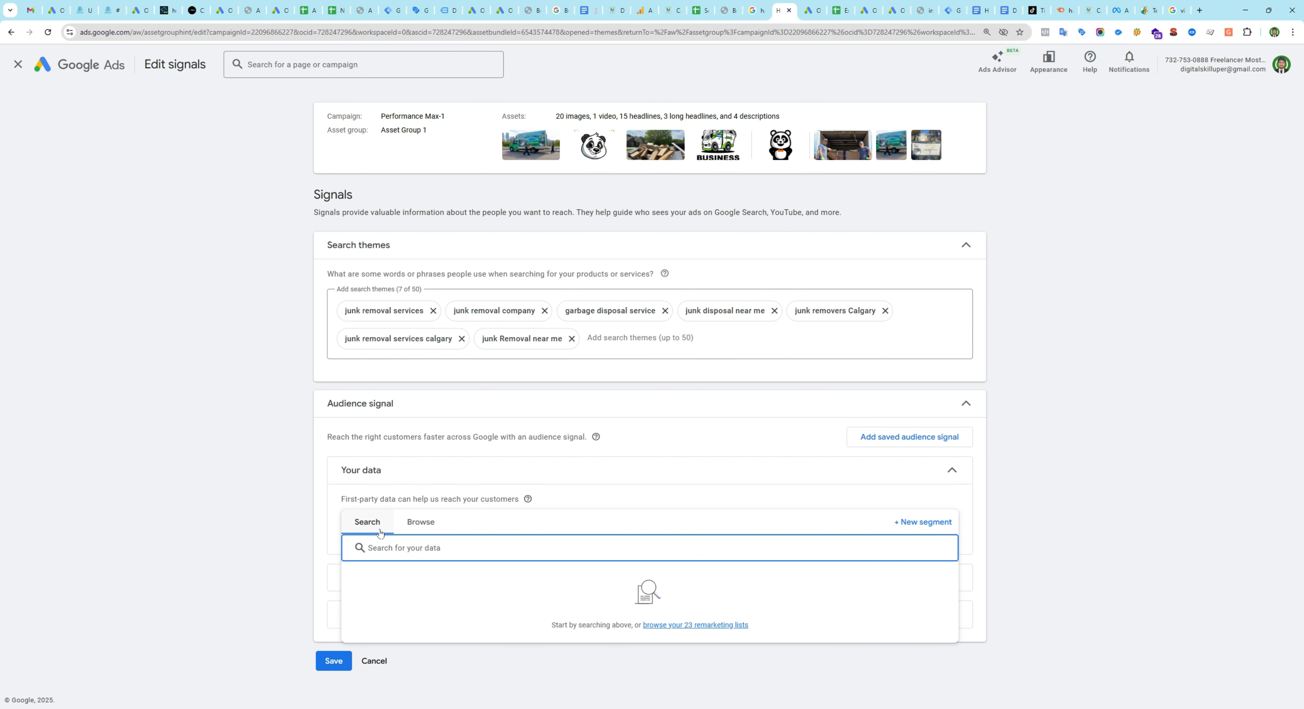
pyautogui.click(280, 521)
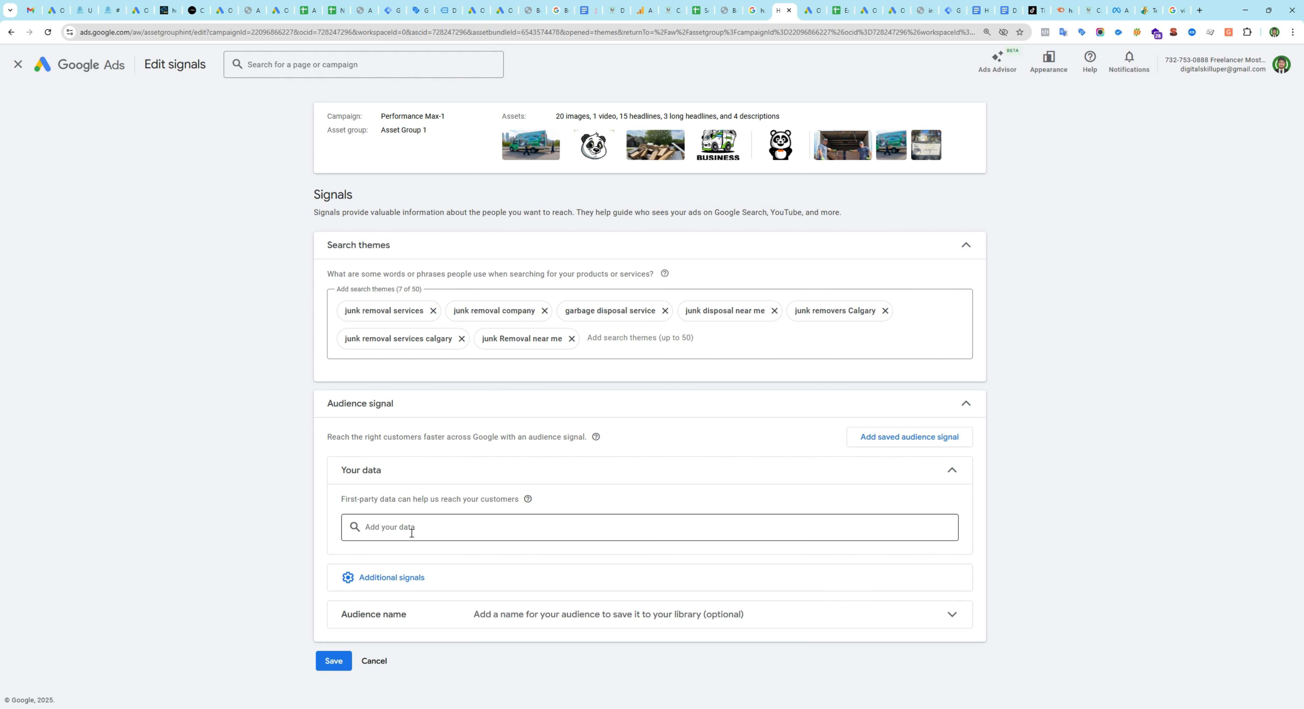
pyautogui.click(385, 527)
pyautogui.click(421, 521)
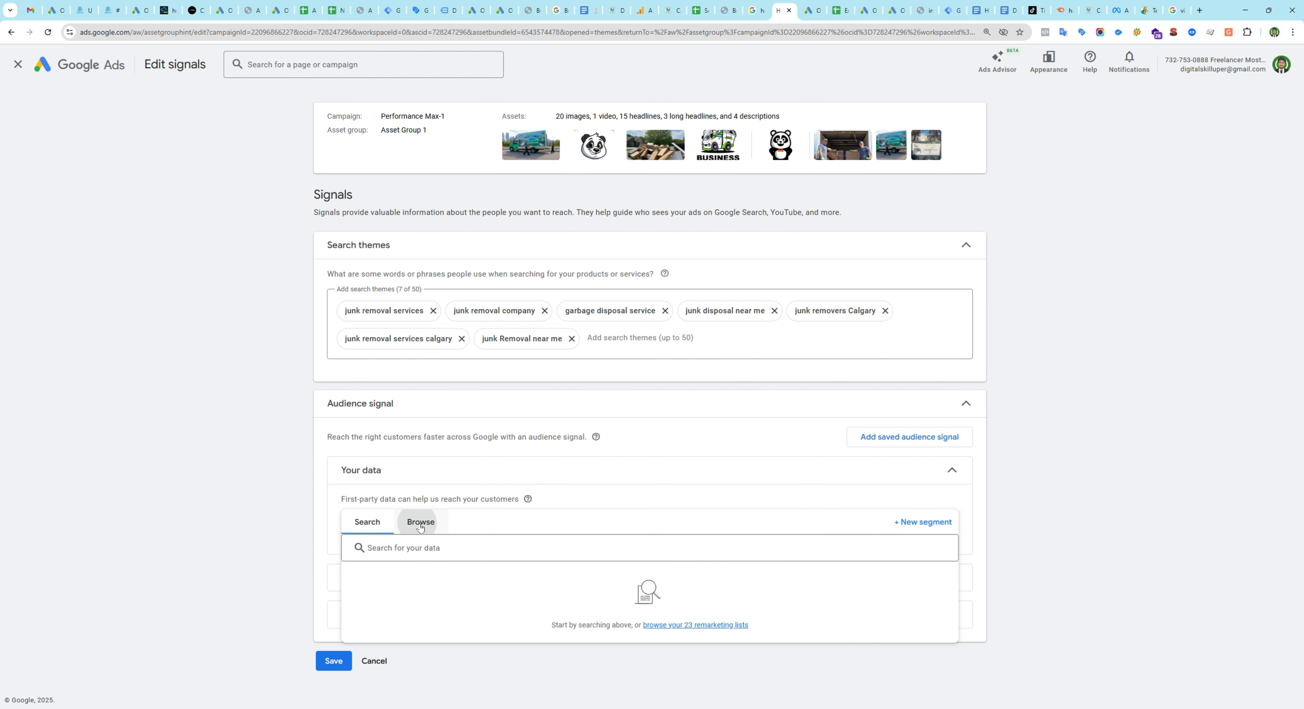
pyautogui.click(408, 550)
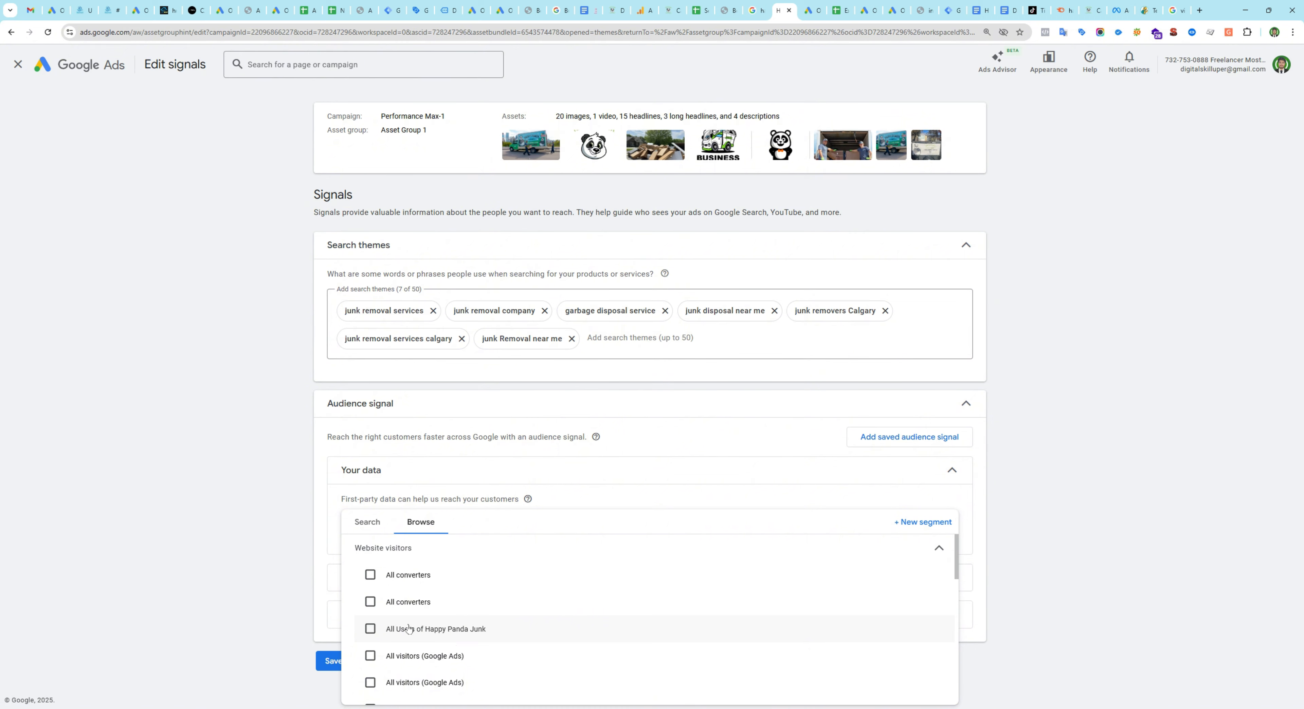
pyautogui.moveTo(442, 639)
pyautogui.scroll(-5, 441, 639)
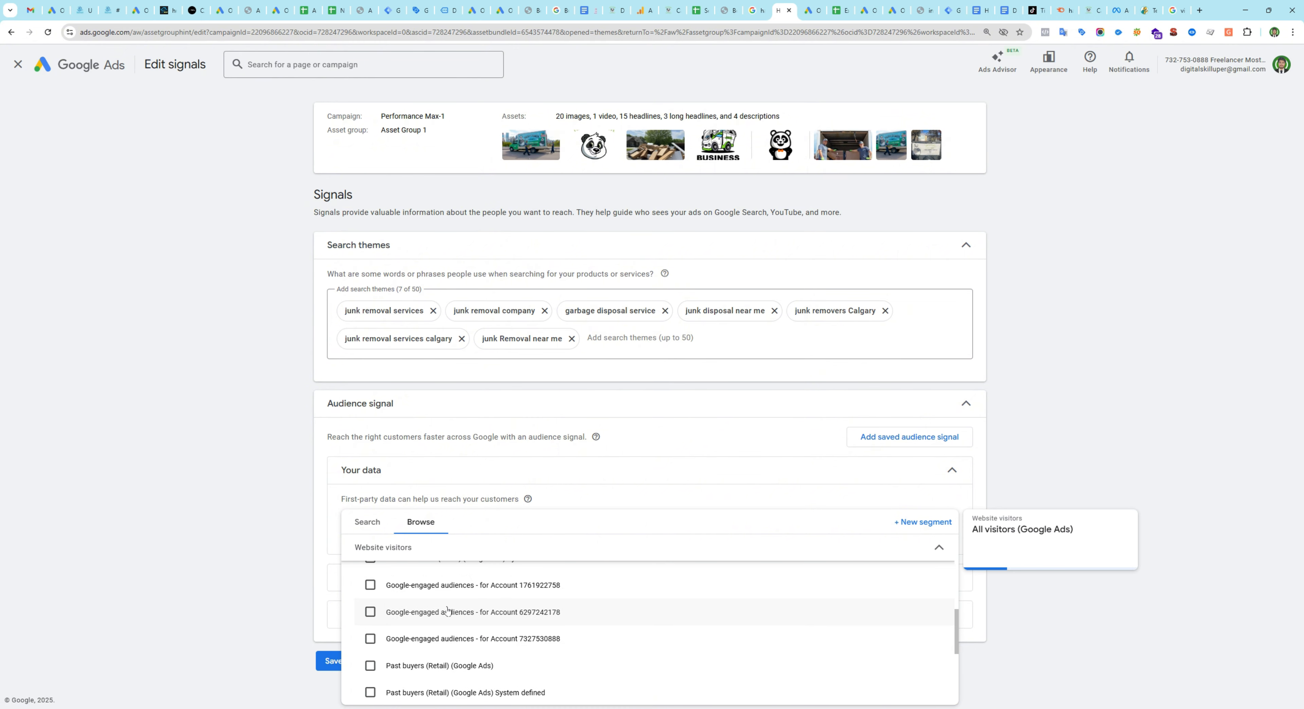
pyautogui.scroll(-4, 447, 615)
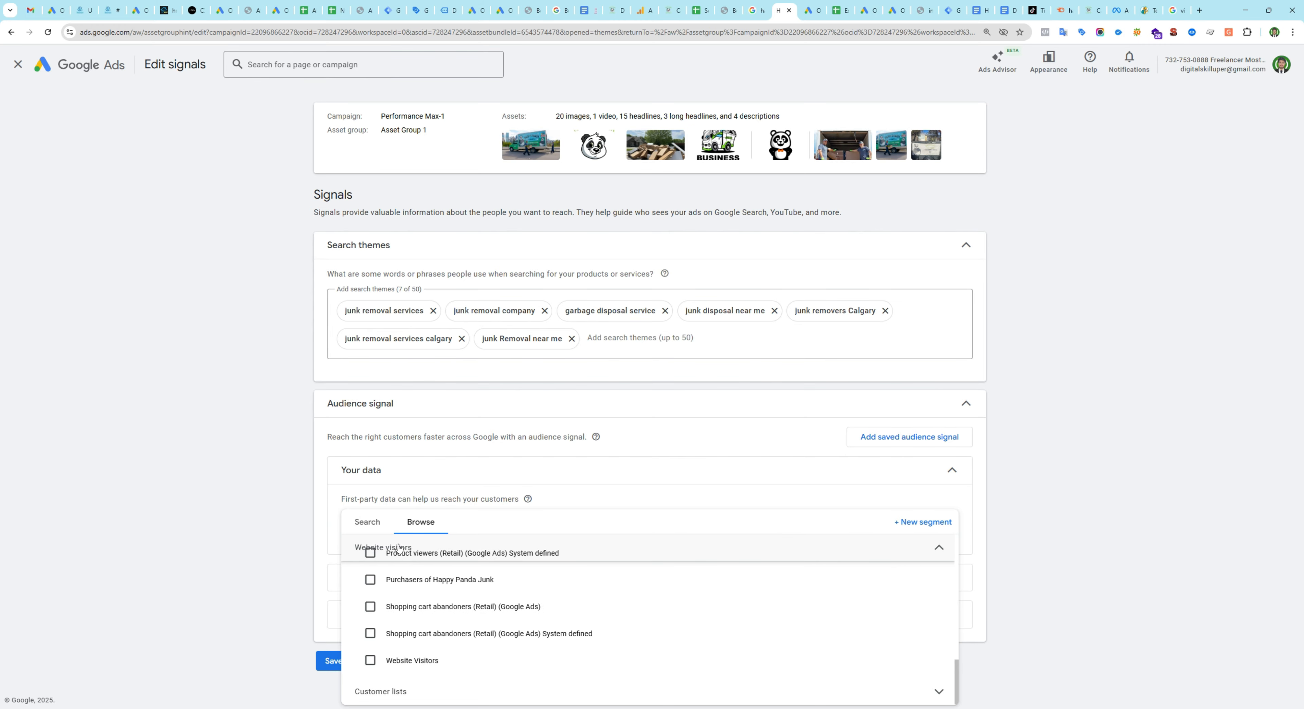
pyautogui.click(306, 534)
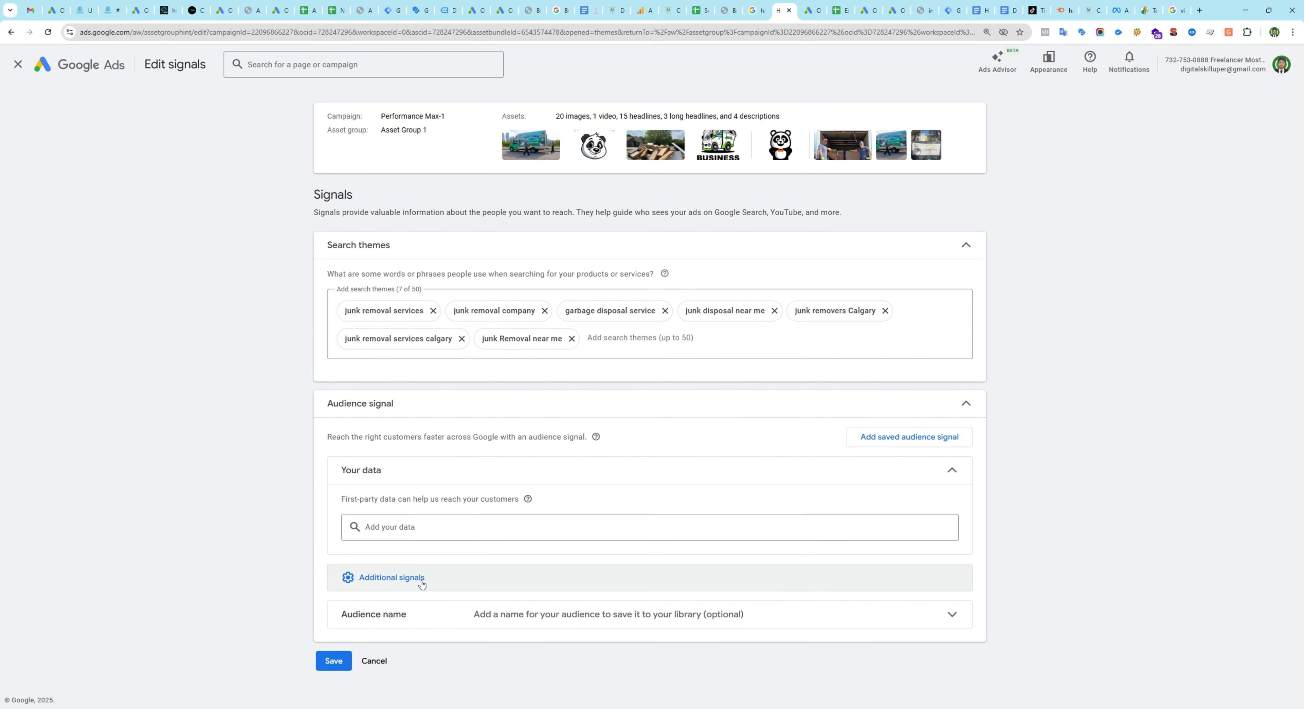
# Add Interests & detailed demographics as an additional signal and look through its suggested in-market segments
pyautogui.click(461, 585)
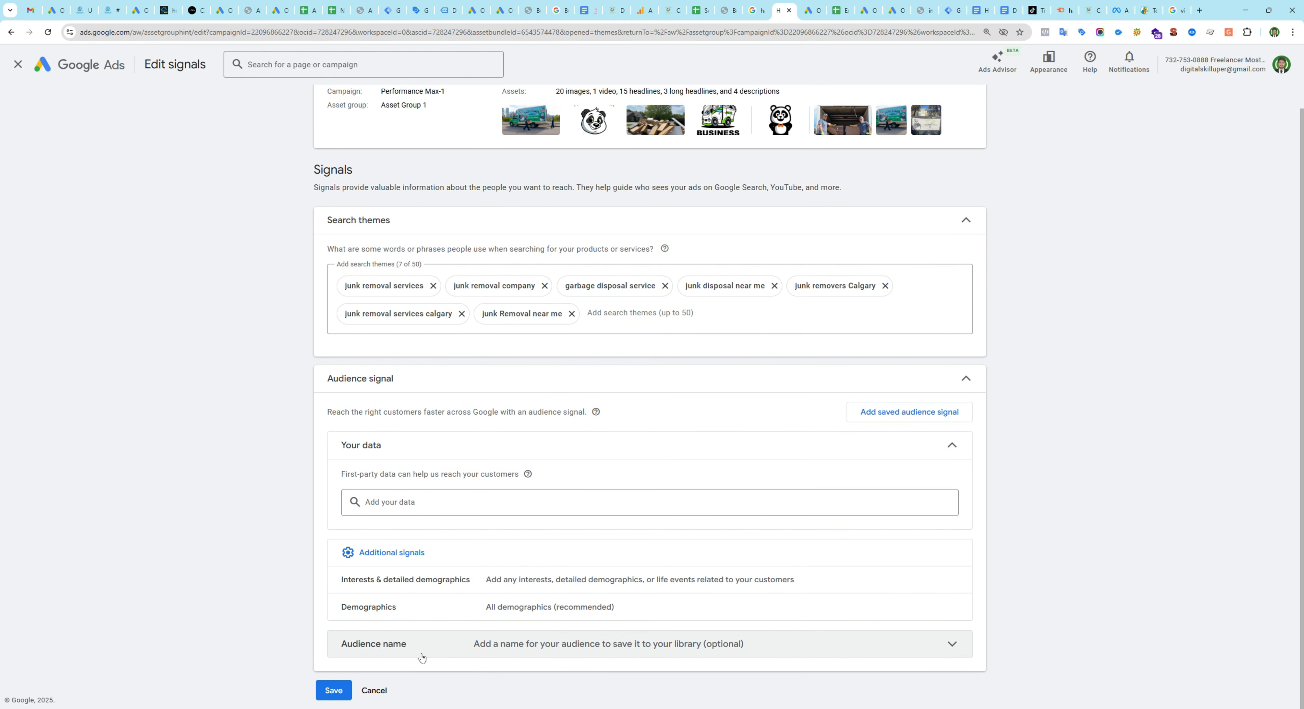
pyautogui.click(416, 582)
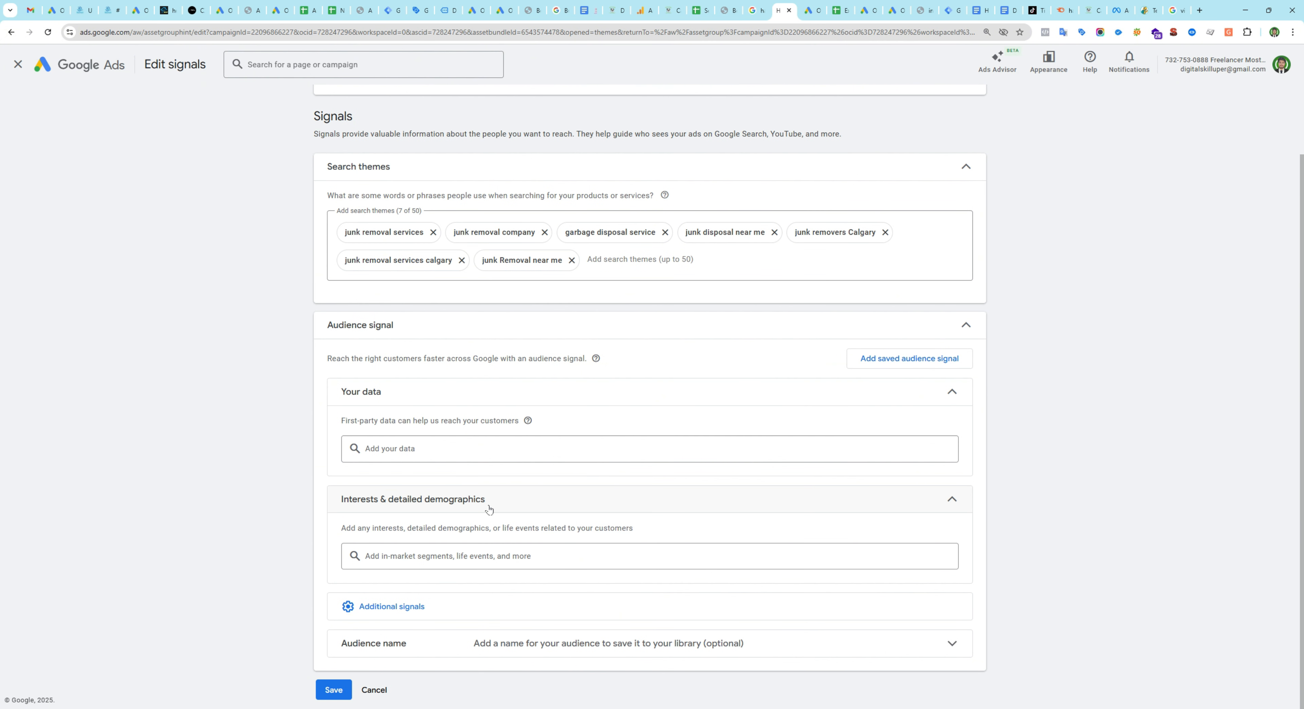
pyautogui.click(465, 557)
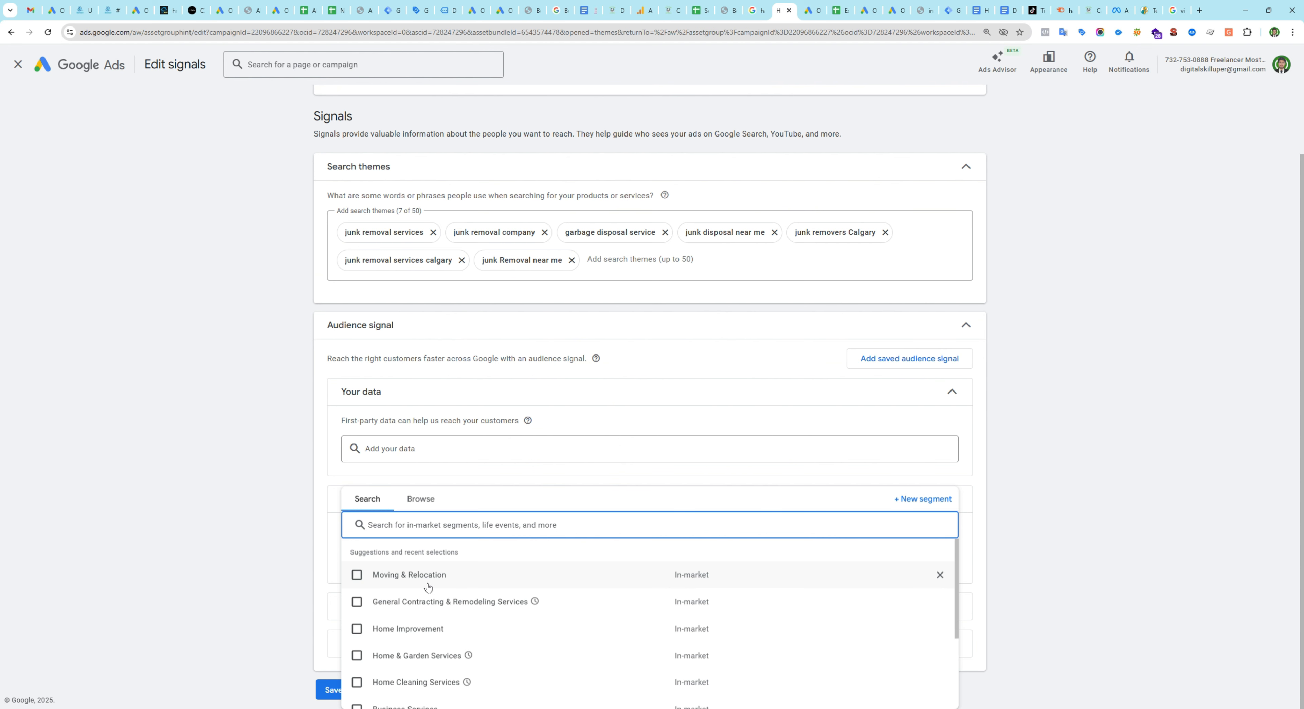
pyautogui.scroll(-3, 428, 587)
pyautogui.scroll(3, 426, 616)
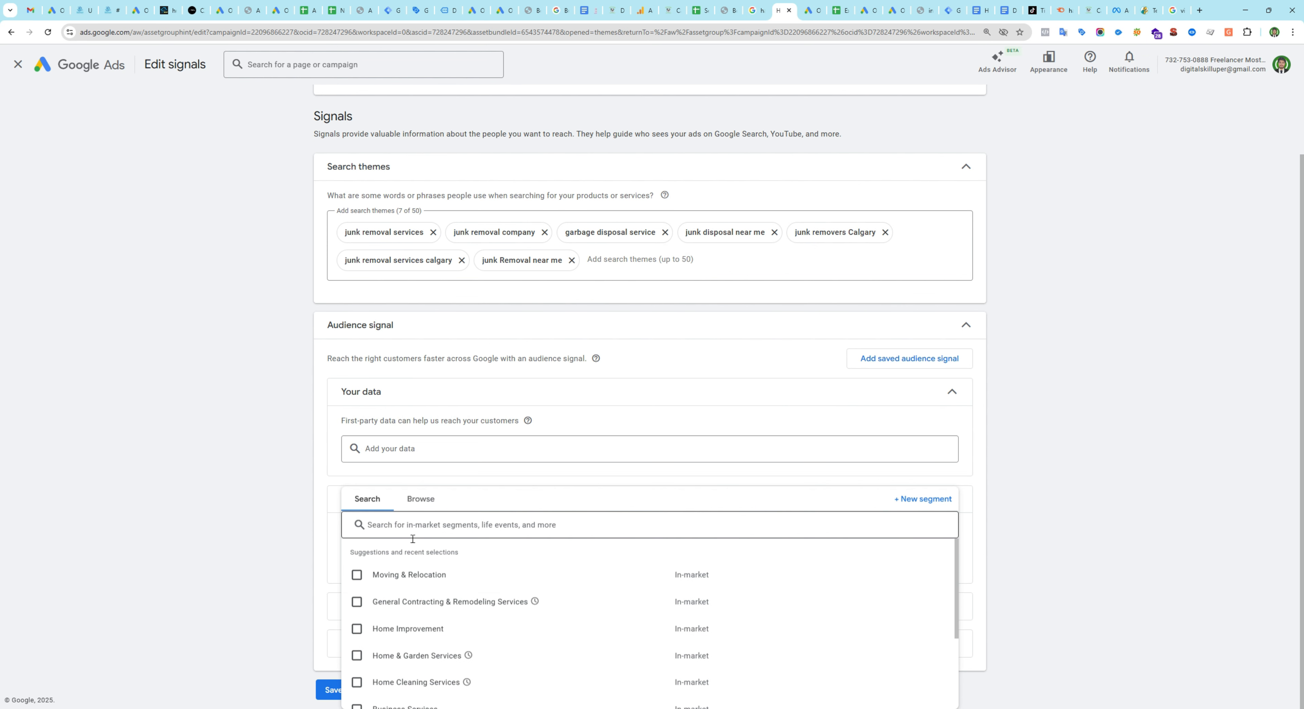
pyautogui.scroll(-2, 420, 608)
pyautogui.scroll(2, 395, 587)
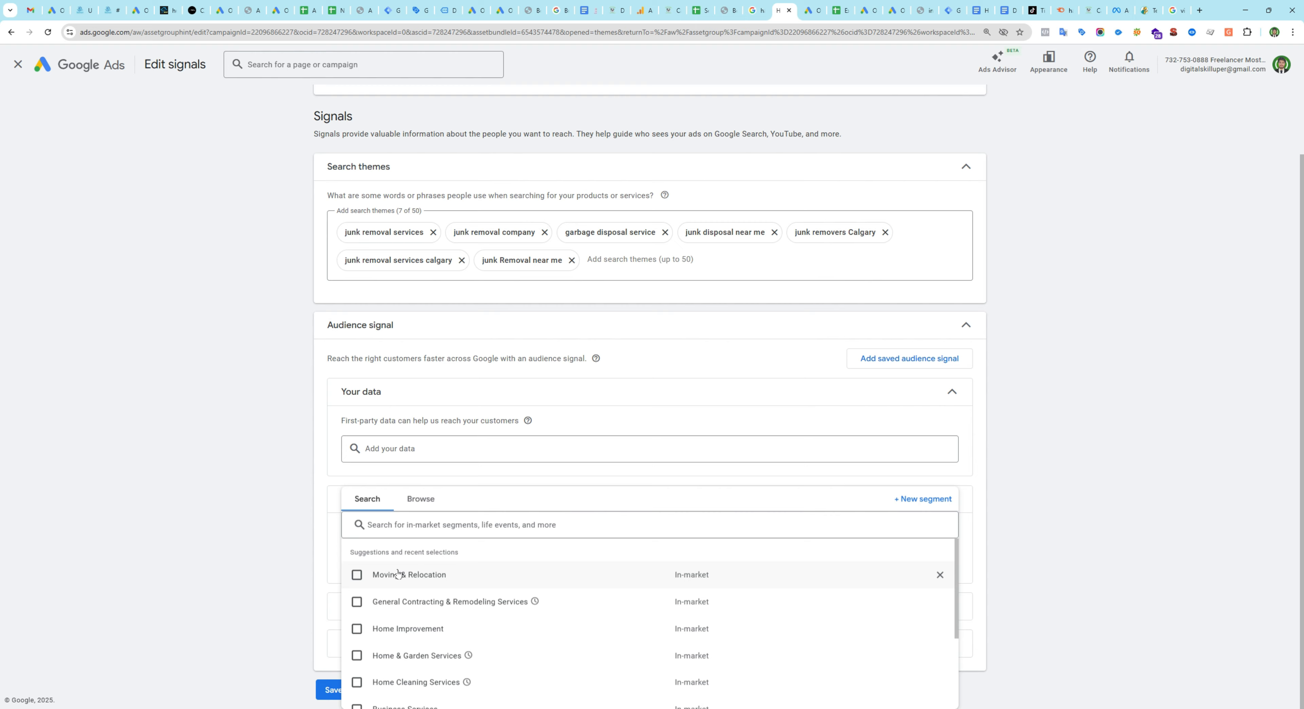
# Add the in-market segments Moving & Relocation, General Contracting & Remodeling Services, and Home Improvement to the audience signal
pyautogui.click(373, 577)
pyautogui.click(358, 601)
pyautogui.click(357, 629)
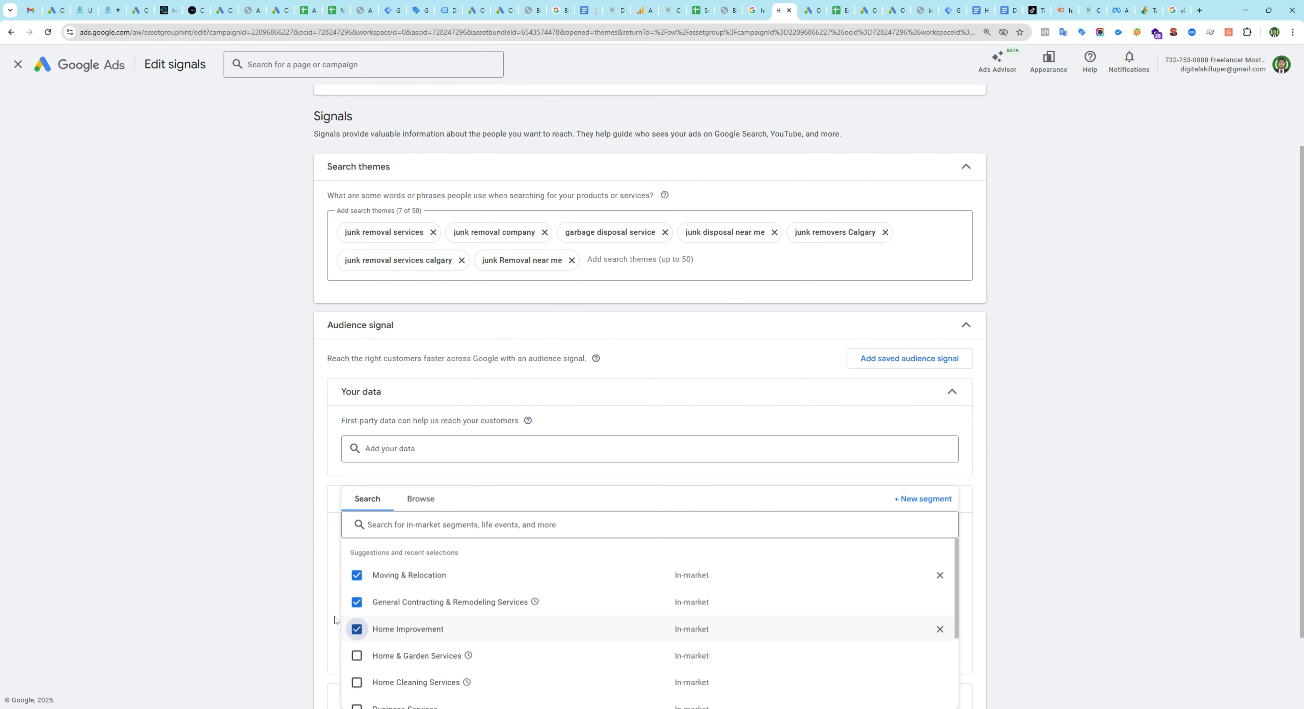
pyautogui.click(286, 574)
pyautogui.scroll(-2, 395, 545)
pyautogui.click(423, 556)
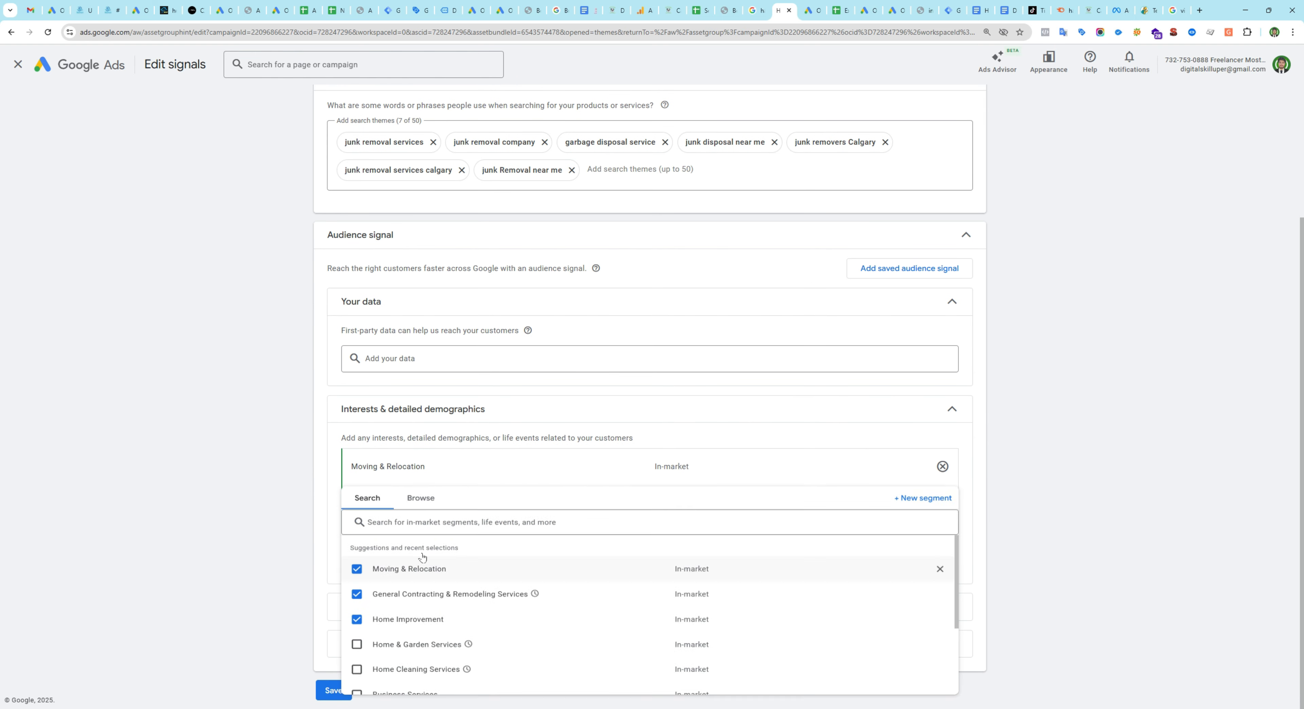
pyautogui.click(296, 546)
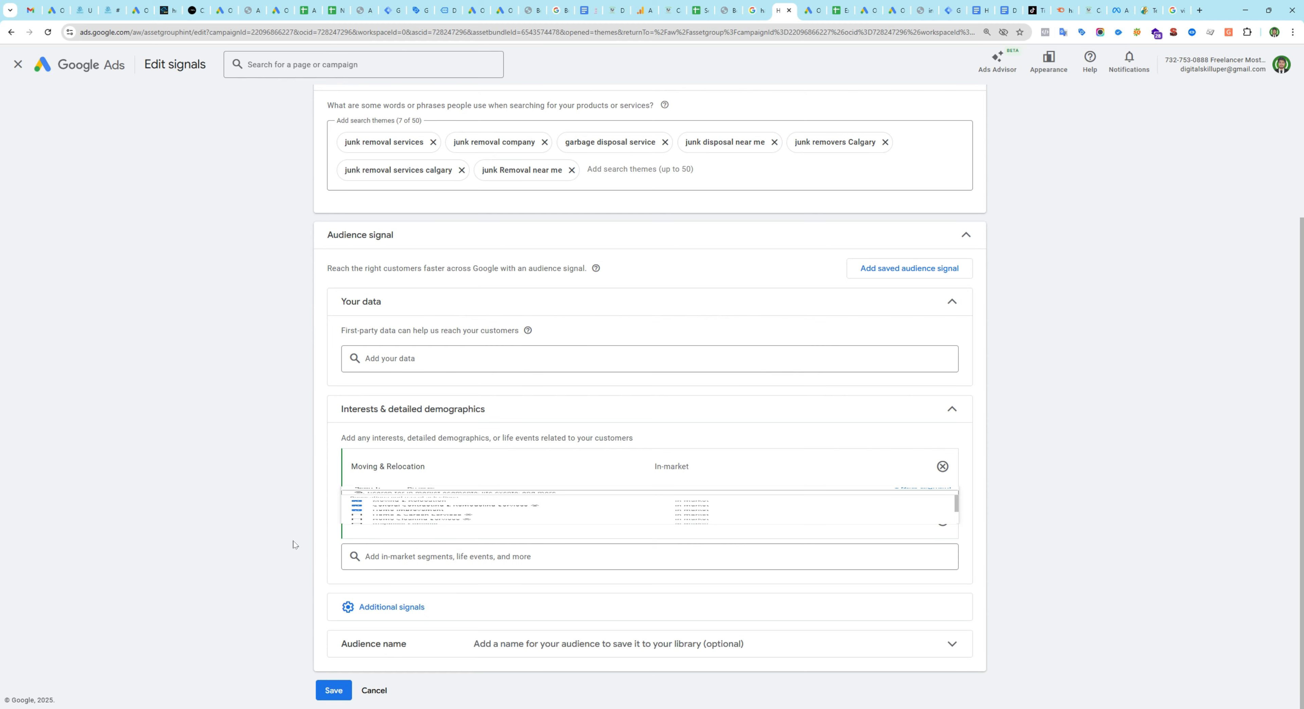
# Add Demographics as an additional signal and set its age range to 18 to 24
pyautogui.click(388, 600)
pyautogui.click(470, 604)
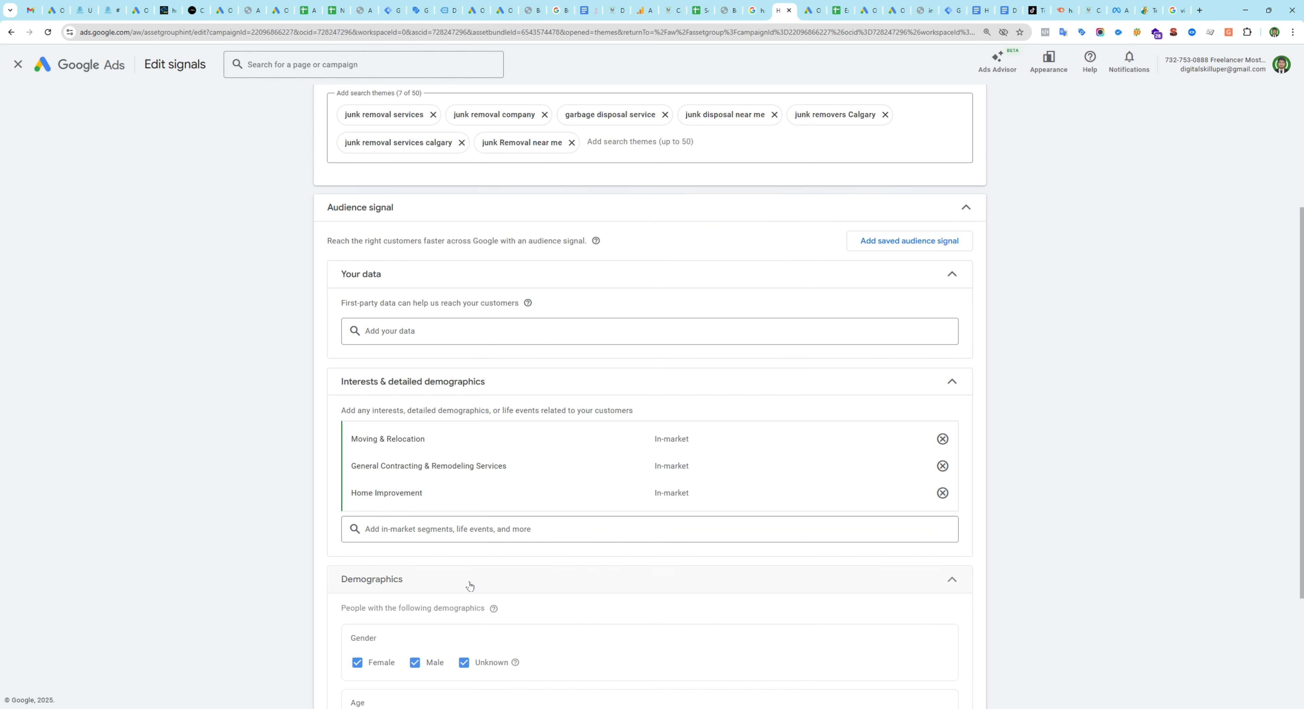
pyautogui.scroll(-3, 470, 586)
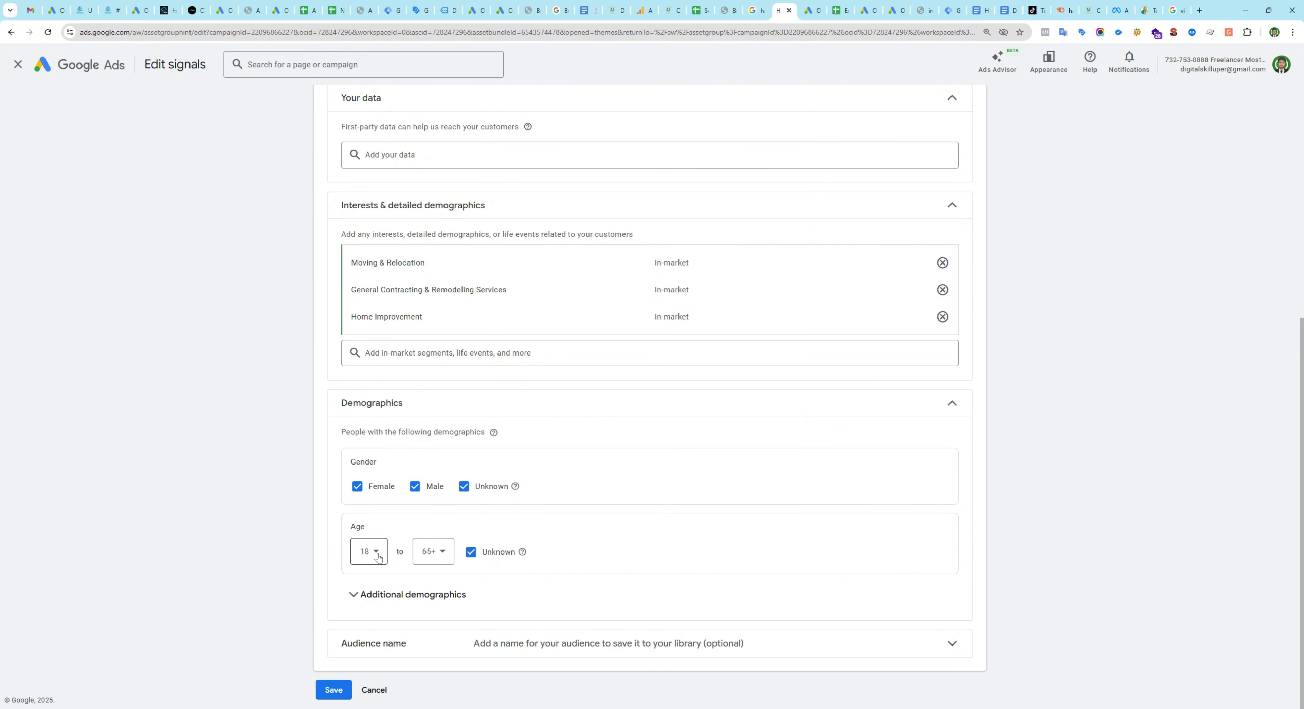
pyautogui.click(433, 552)
pyautogui.click(425, 408)
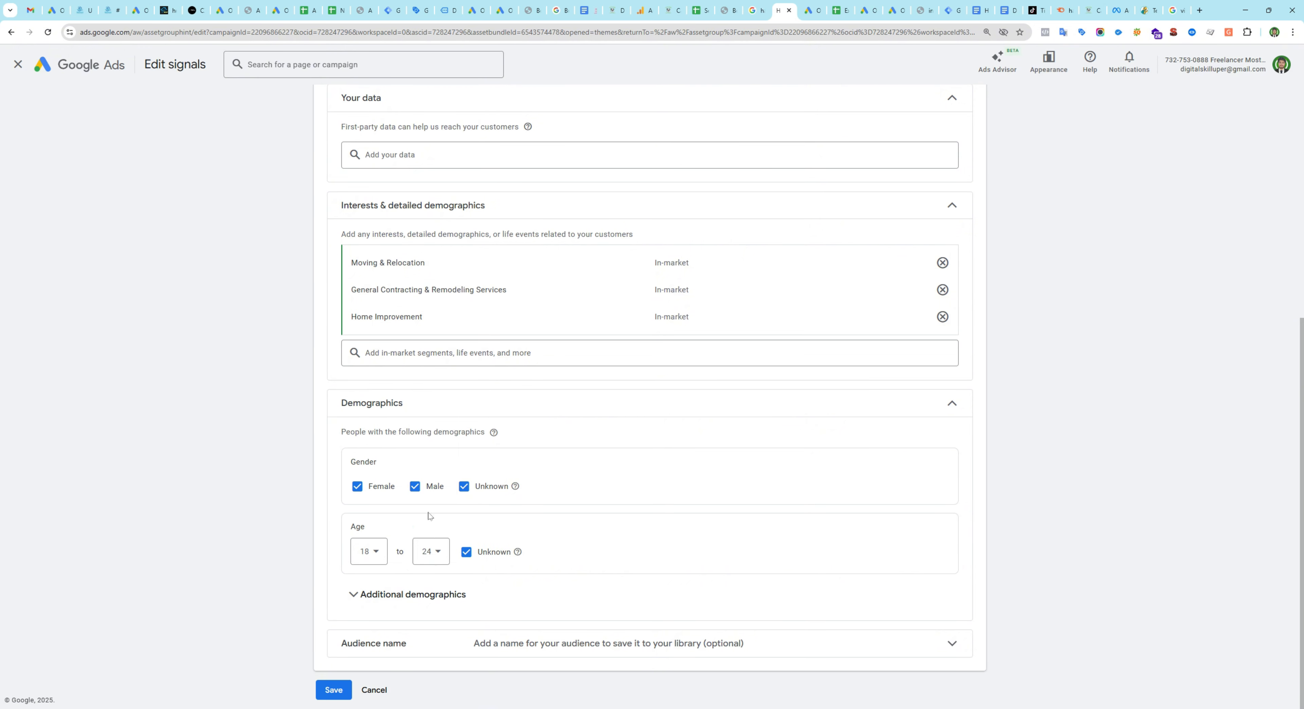
# Review the additional demographics and the other signal sections, collapsing Interests & detailed demographics and Additional demographics
pyautogui.click(408, 596)
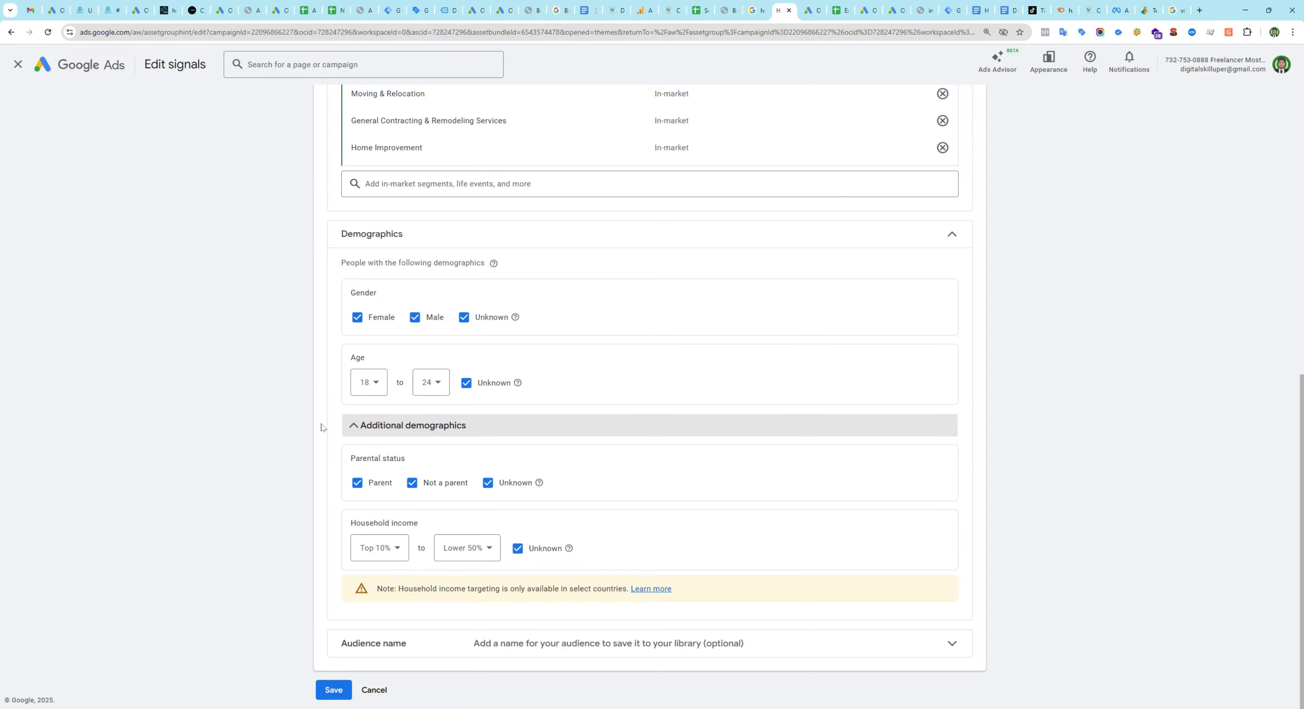
pyautogui.scroll(8, 322, 427)
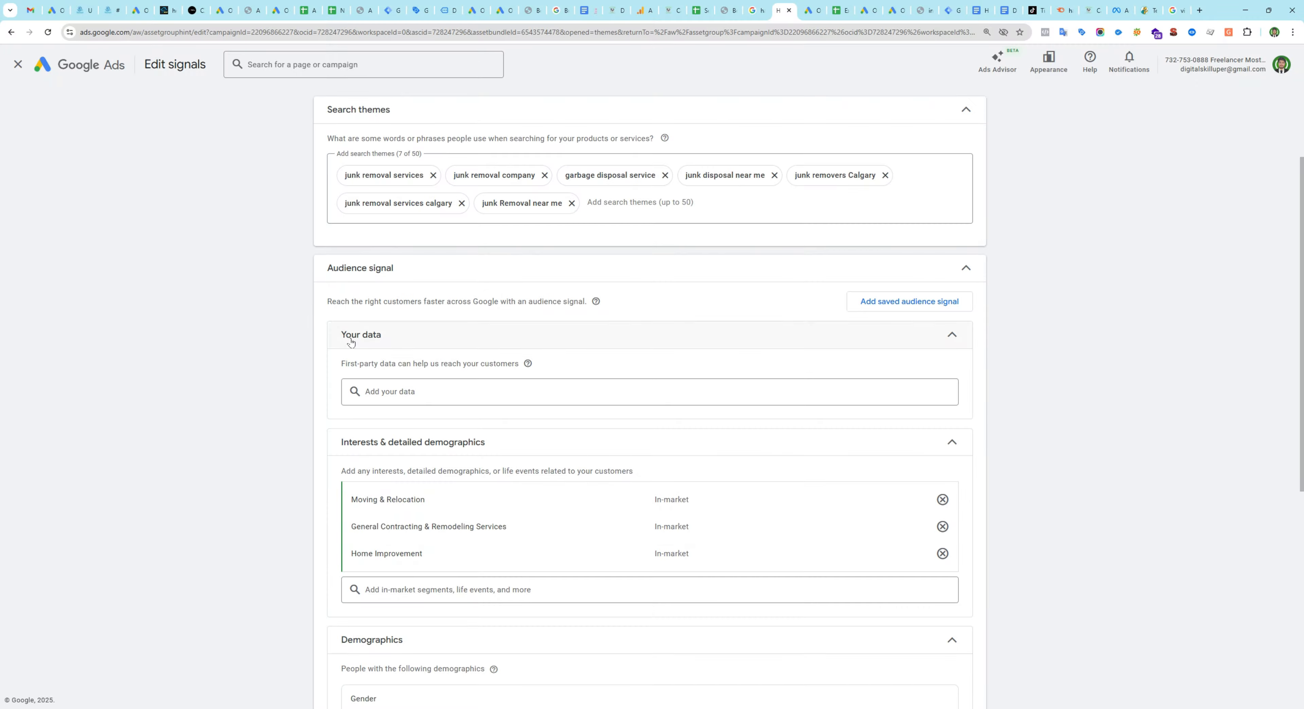
pyautogui.scroll(-6, 349, 440)
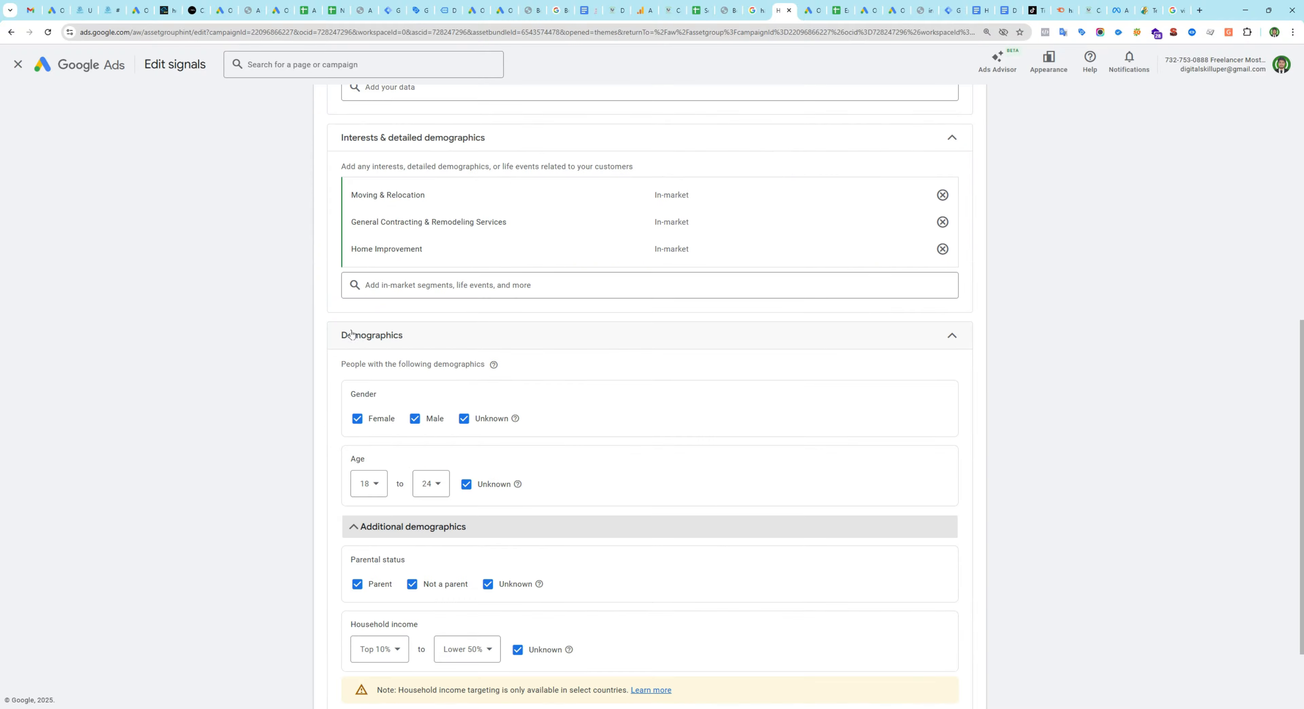
pyautogui.click(389, 146)
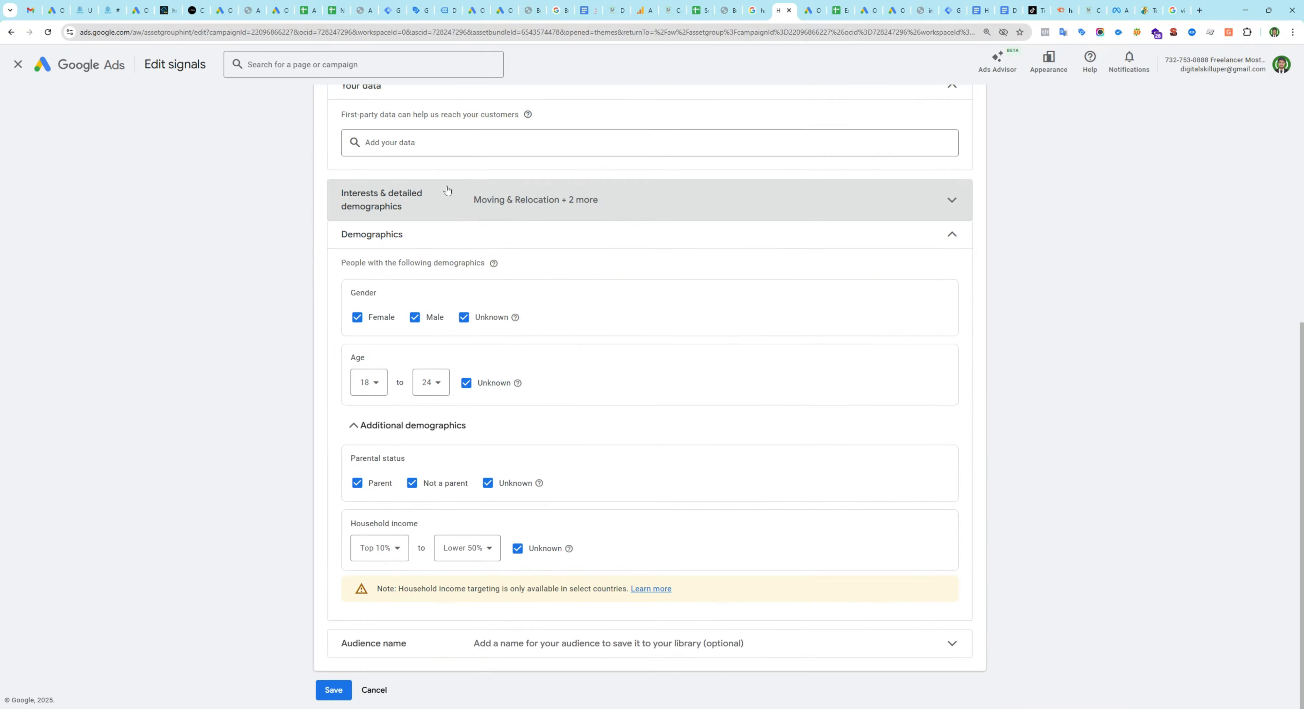
pyautogui.click(428, 424)
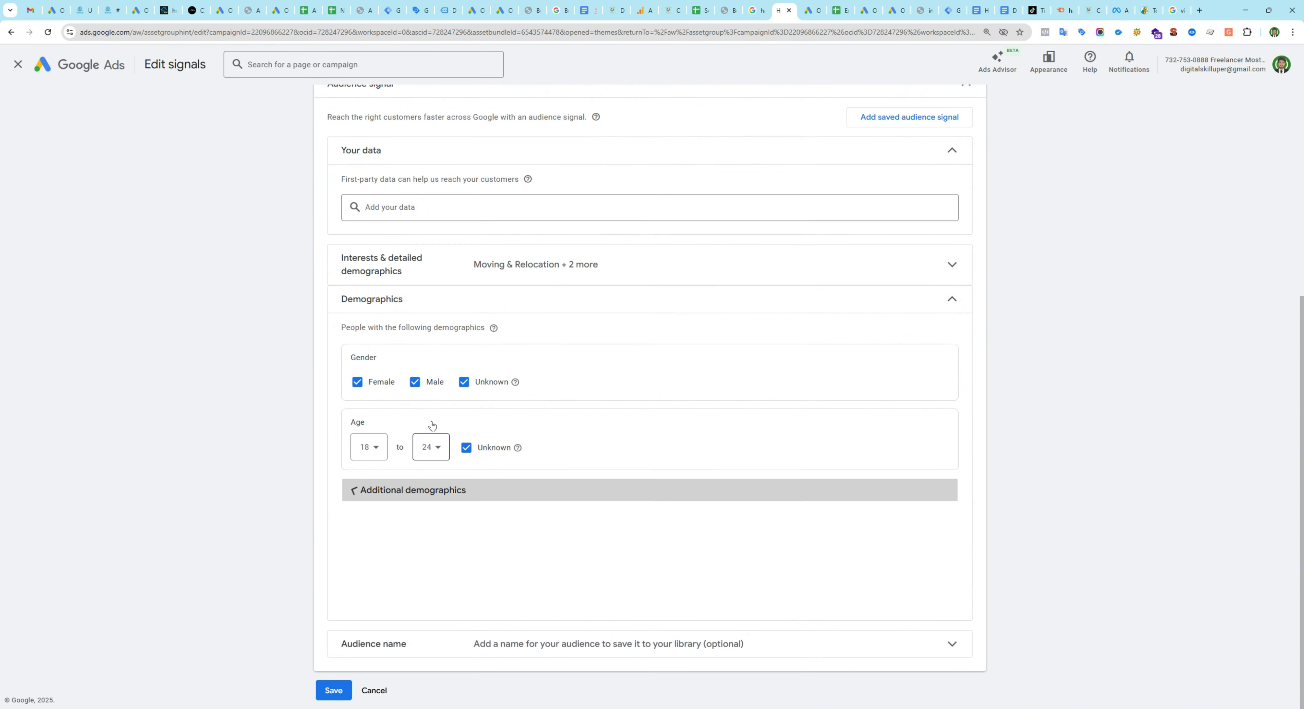
pyautogui.scroll(5, 432, 524)
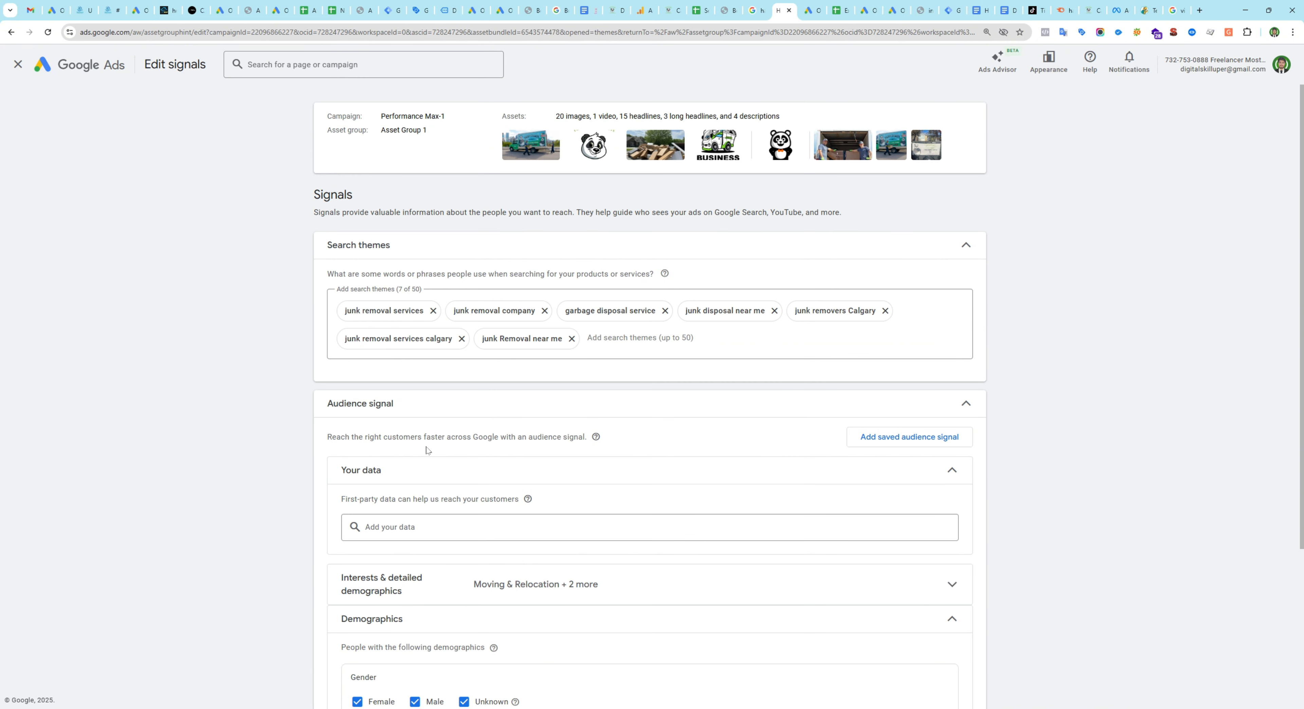
pyautogui.scroll(-2, 378, 380)
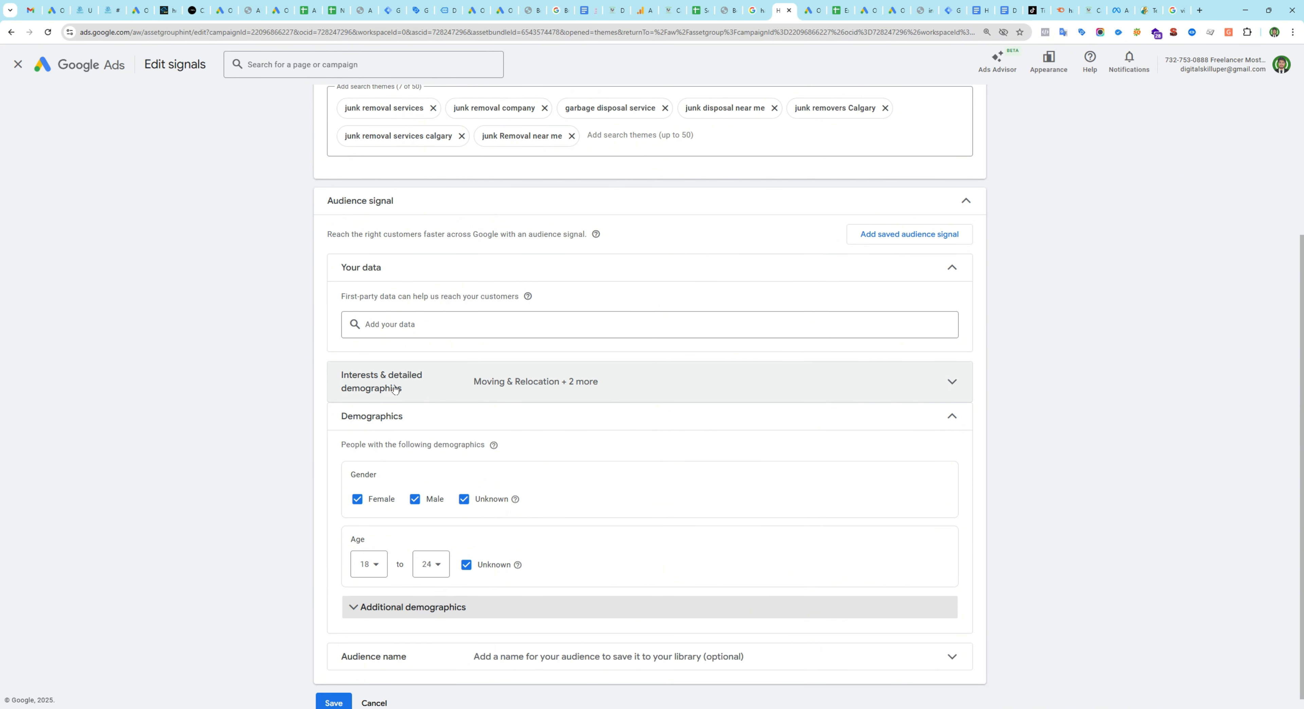
pyautogui.scroll(2, 306, 352)
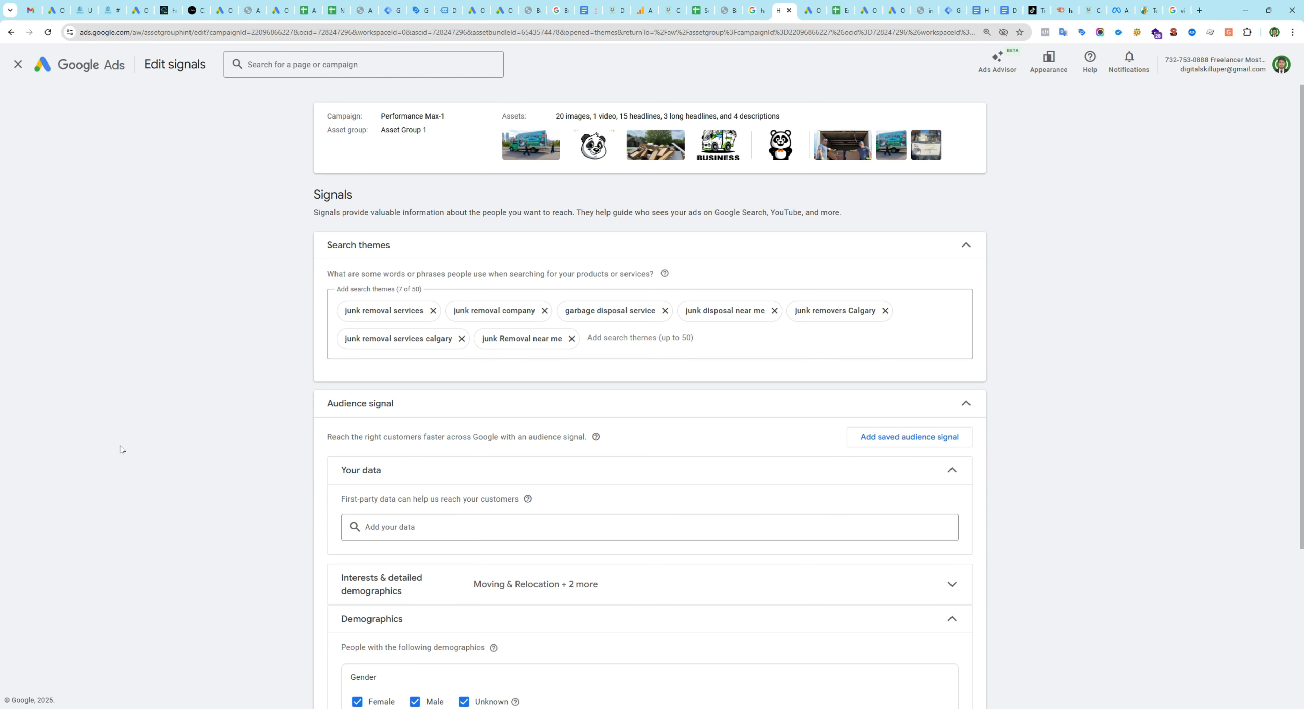
pyautogui.scroll(-4, 304, 491)
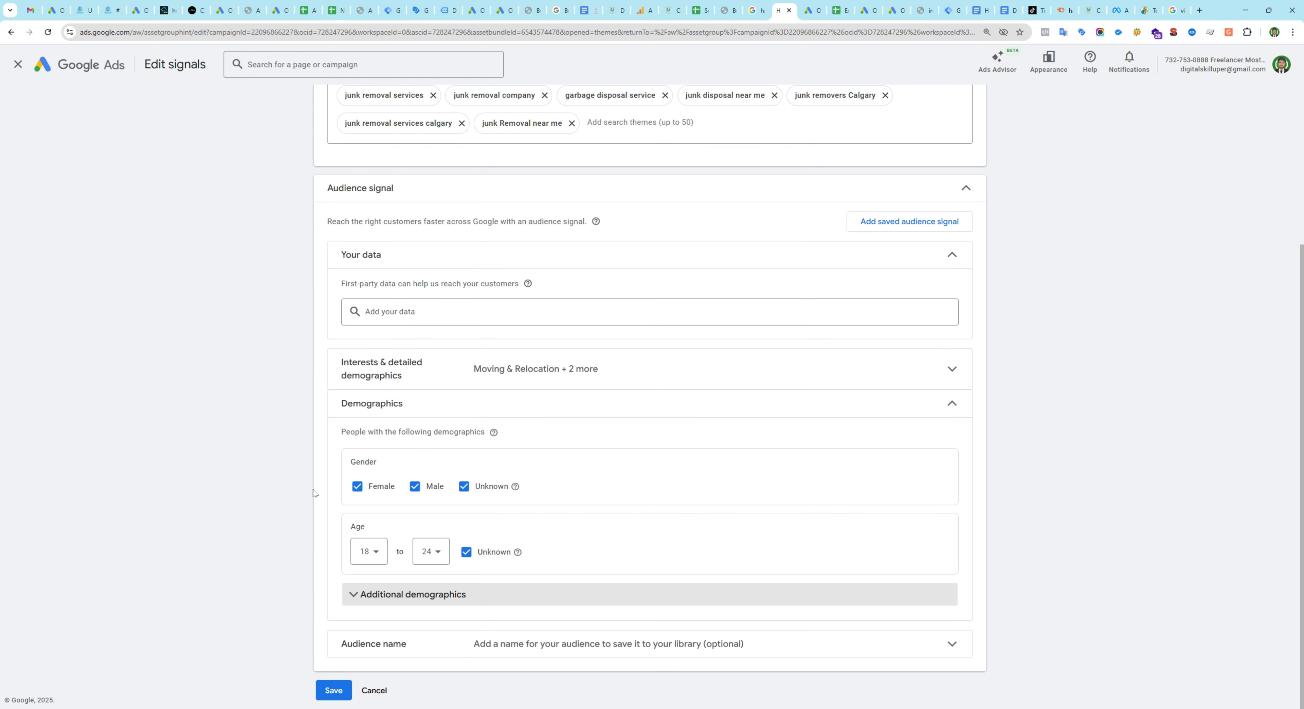
# Re-examine the first-party data picker and the suggested segments under Interests & detailed demographics
pyautogui.click(433, 312)
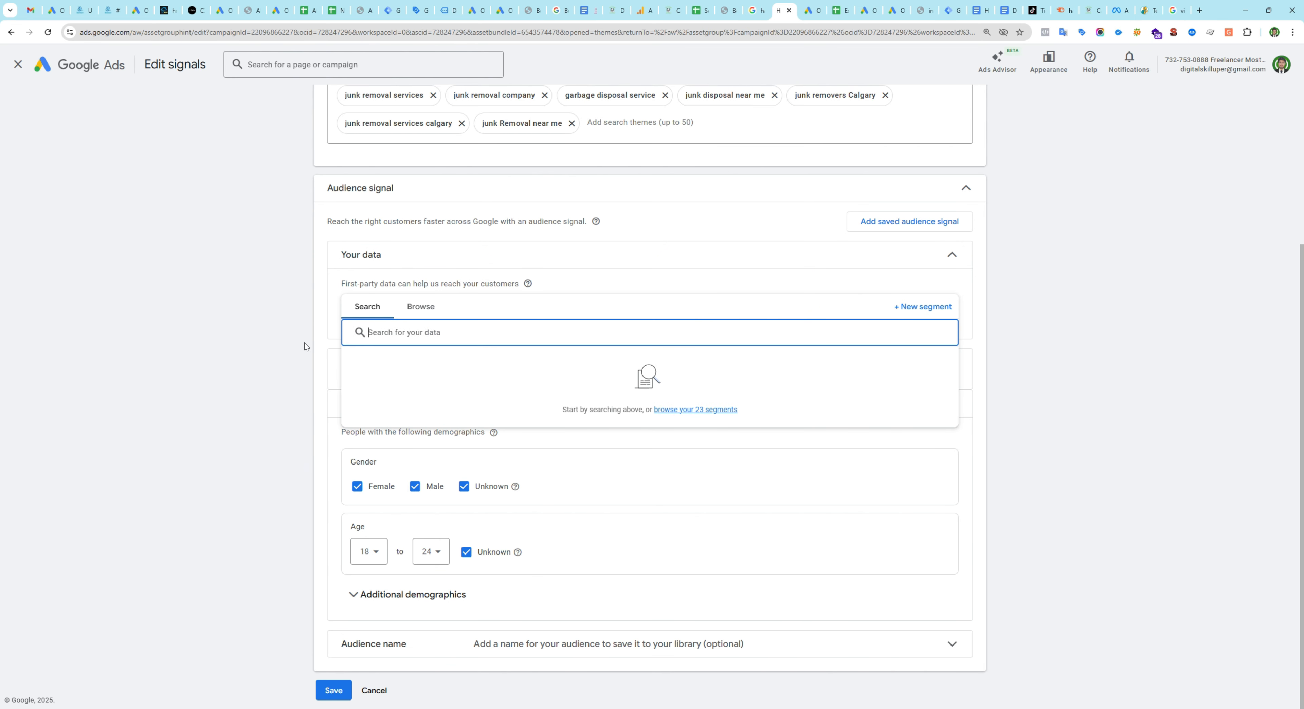
pyautogui.click(262, 338)
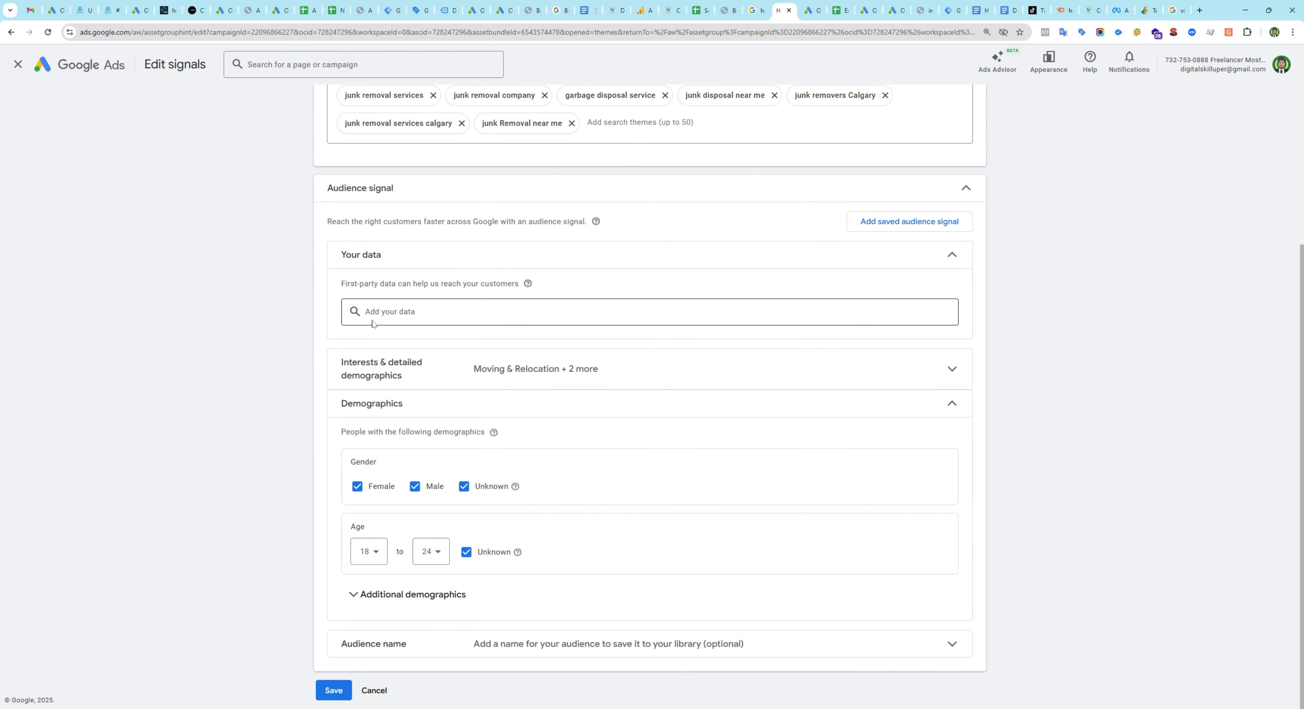
pyautogui.click(470, 374)
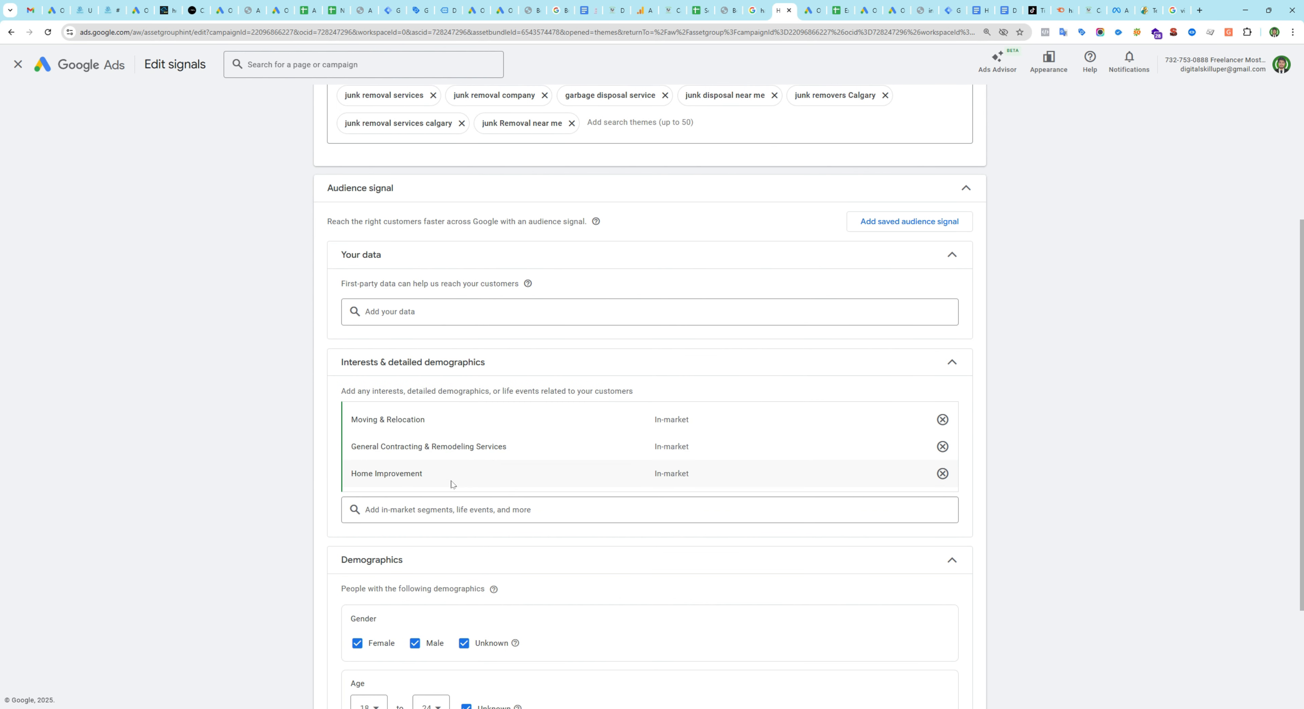
pyautogui.click(439, 508)
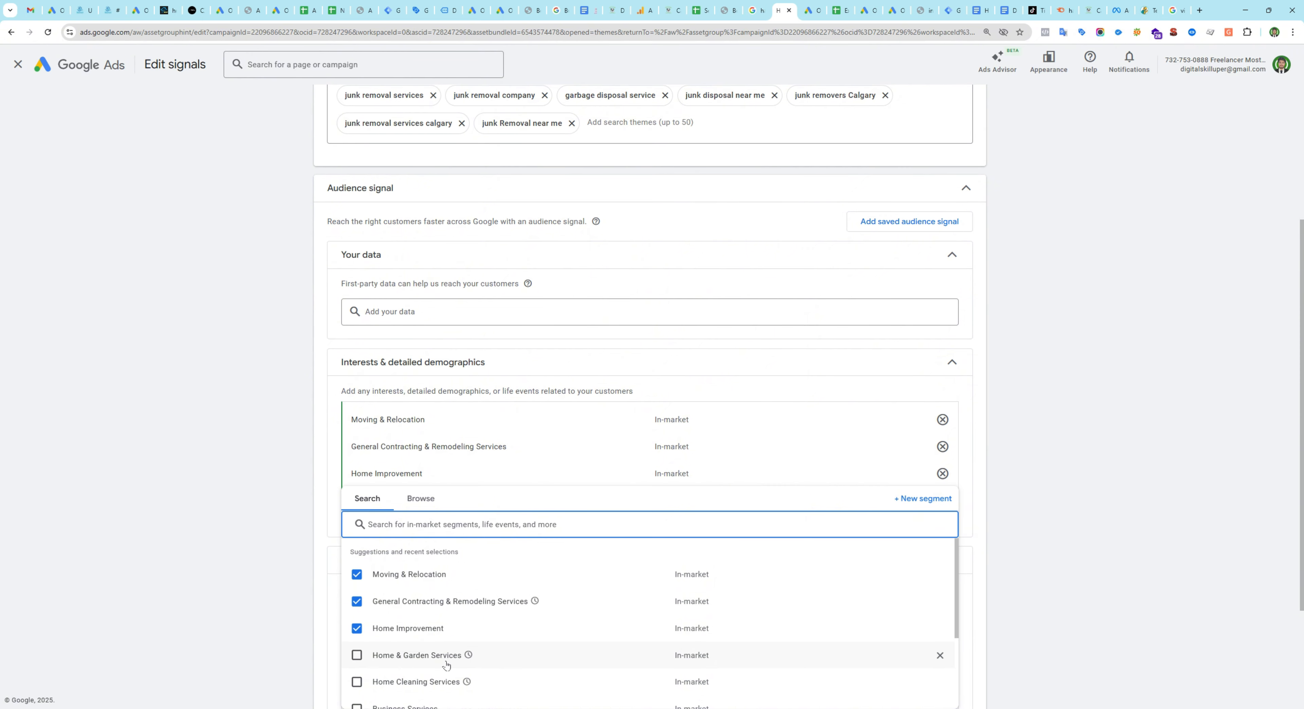
pyautogui.scroll(-3, 404, 635)
pyautogui.scroll(5, 399, 618)
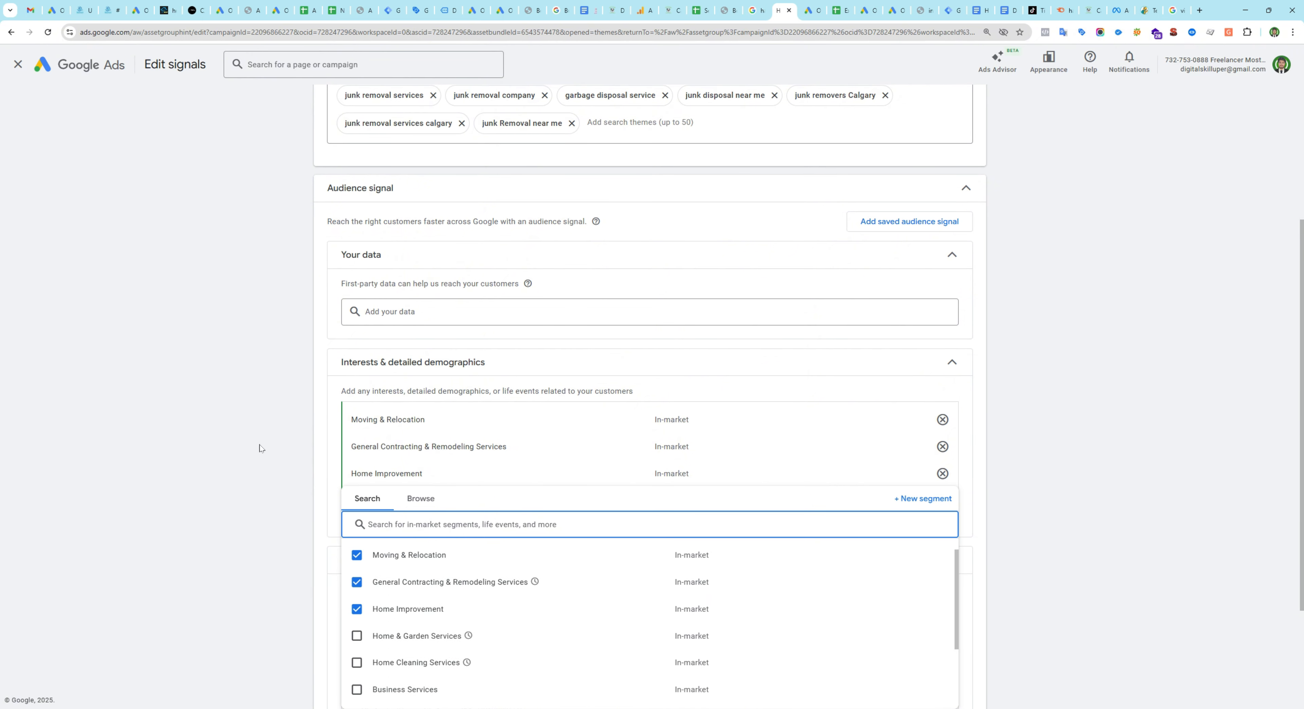
pyautogui.click(259, 365)
# Expand the additional demographics again and review the parental status and household income options
pyautogui.scroll(-3, 368, 499)
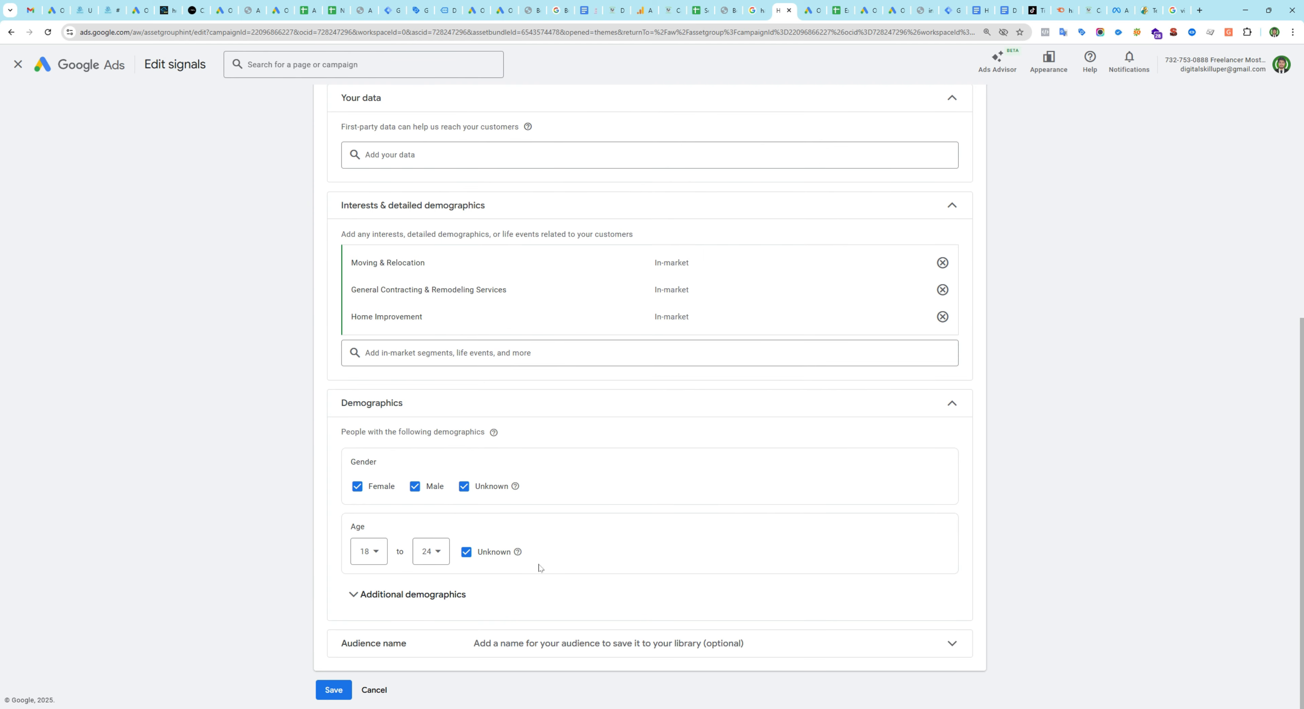
pyautogui.click(499, 602)
pyautogui.scroll(-2, 539, 525)
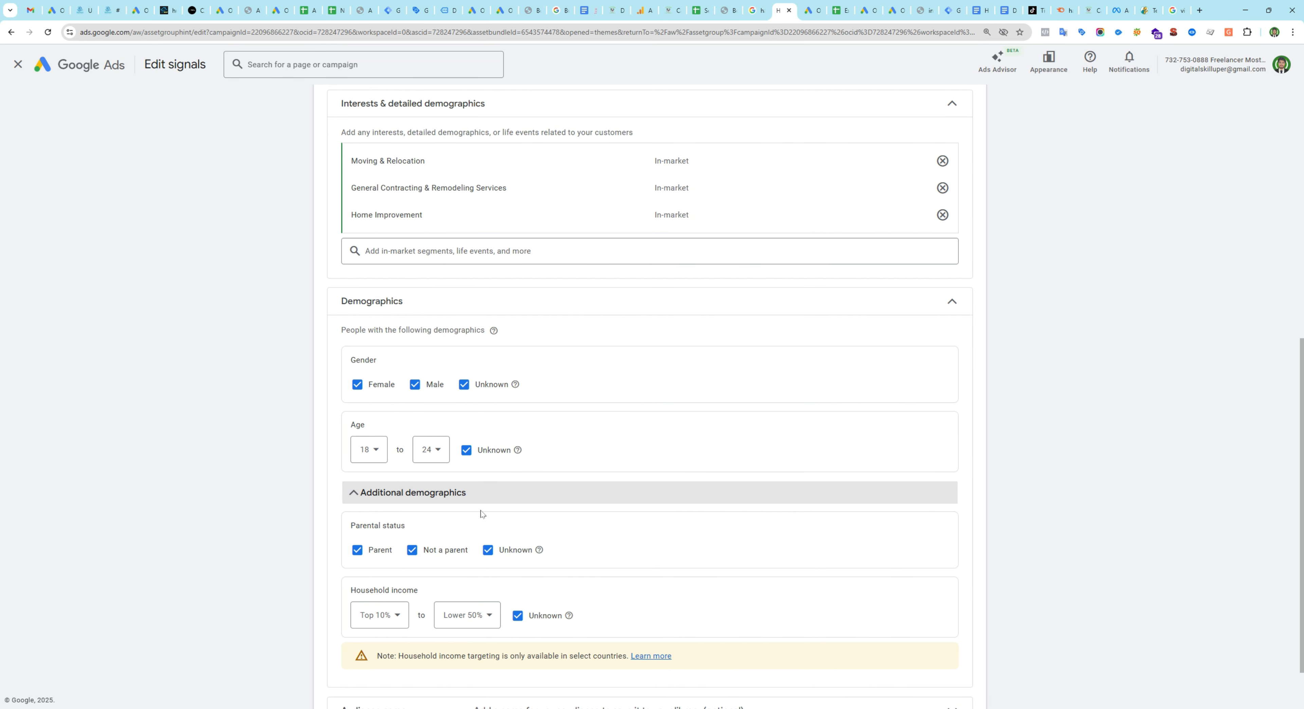
pyautogui.scroll(-2, 484, 495)
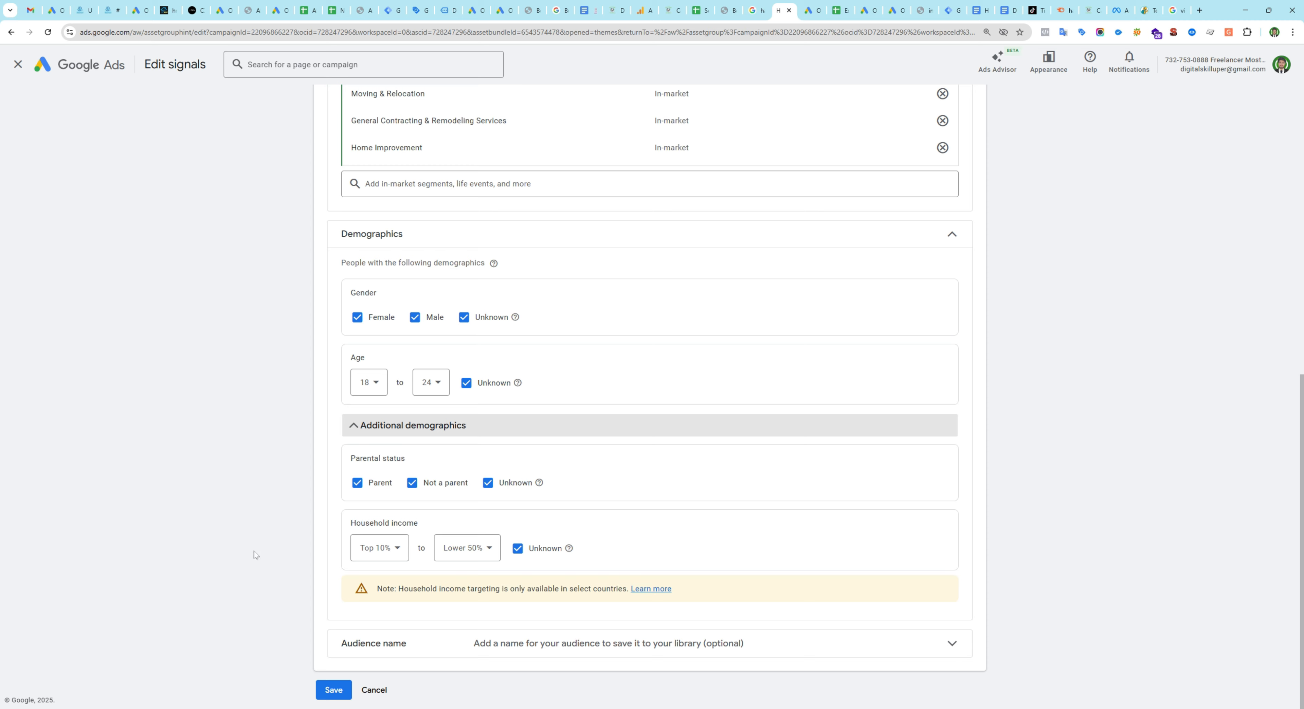
# Close the signals editor without saving and review the Performance Max audience signal examples in the Google Docs course notes
pyautogui.click(15, 64)
pyautogui.hotkey('alt', 'Tab')
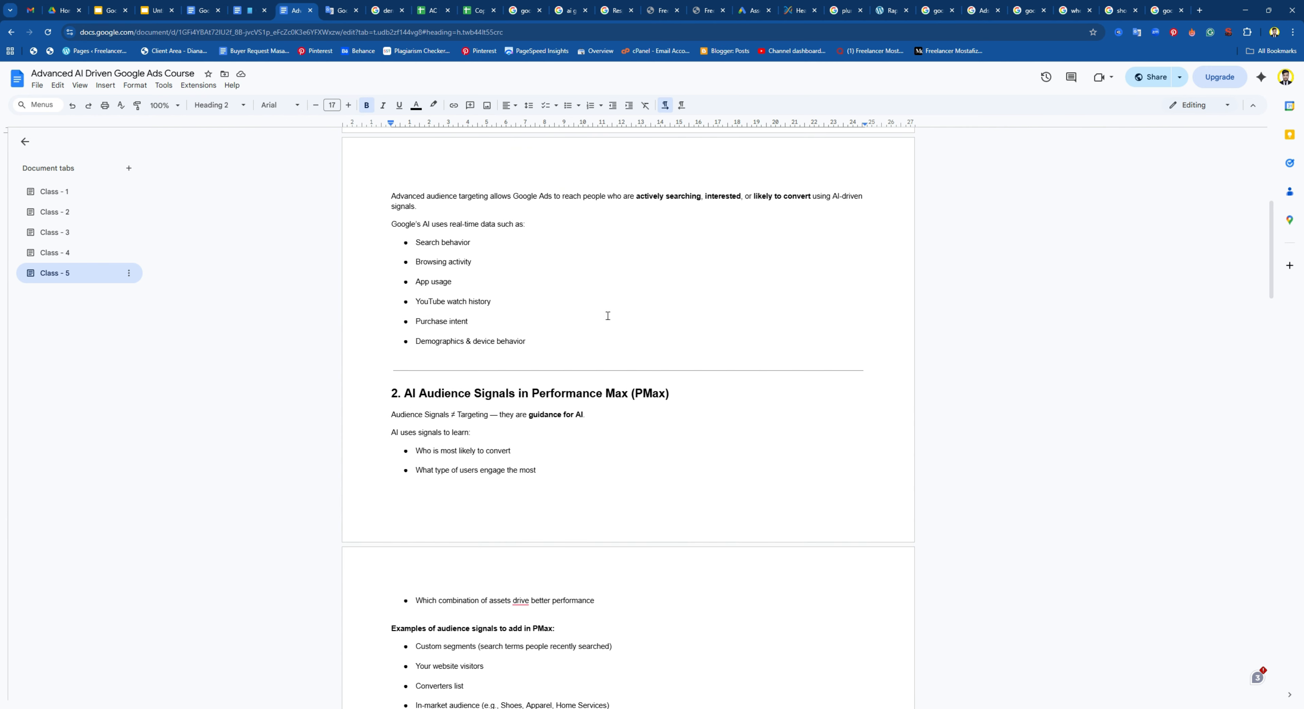
pyautogui.scroll(-4, 538, 441)
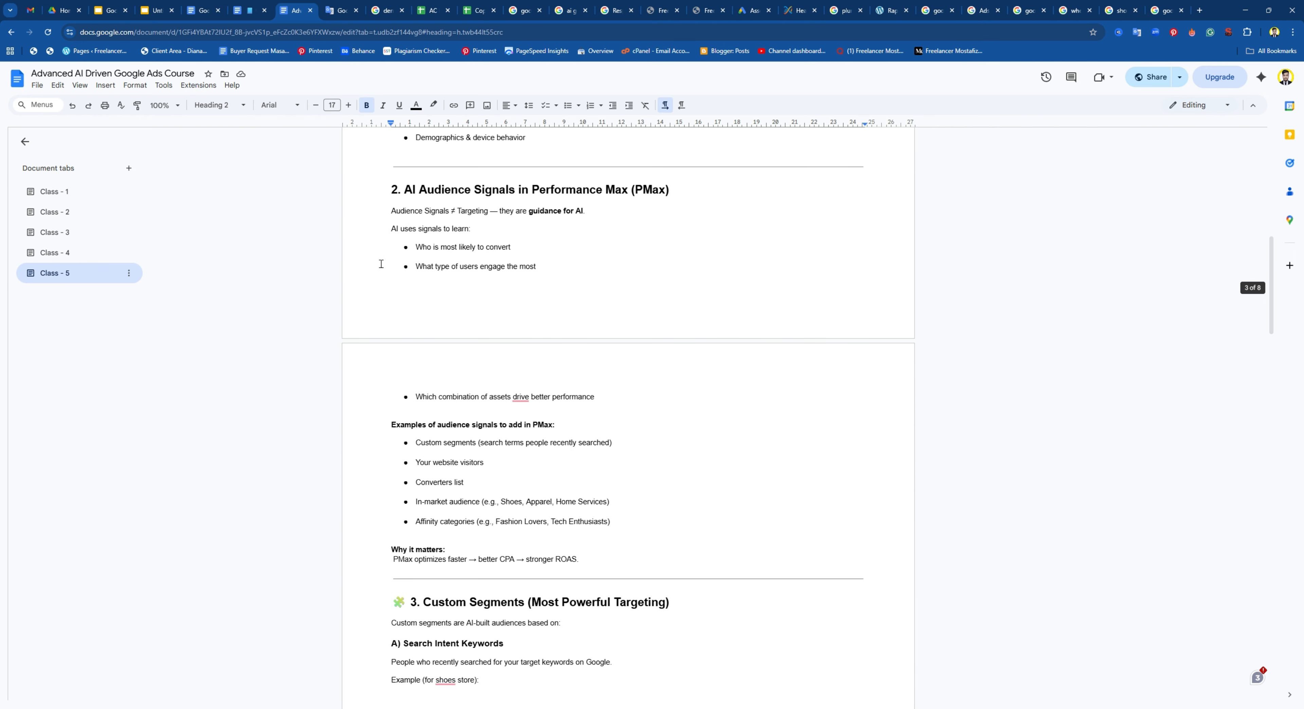
pyautogui.scroll(-2, 546, 319)
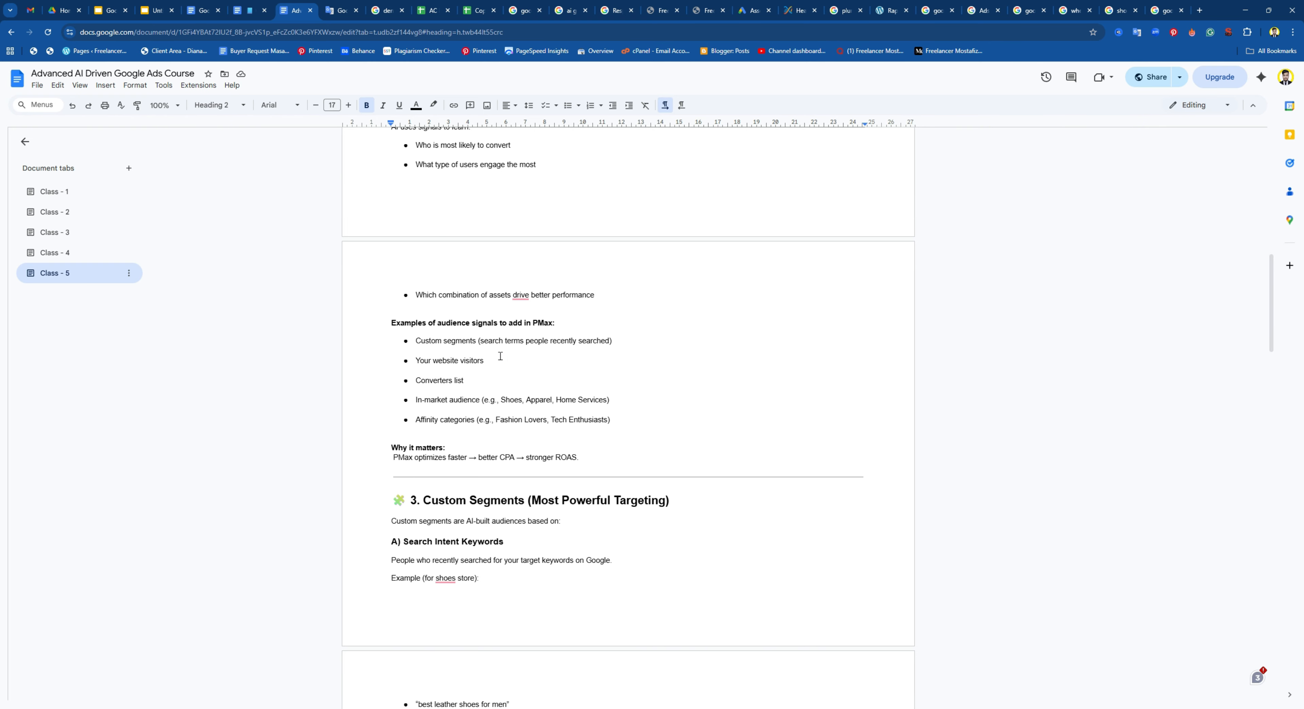
pyautogui.tripleClick(421, 364)
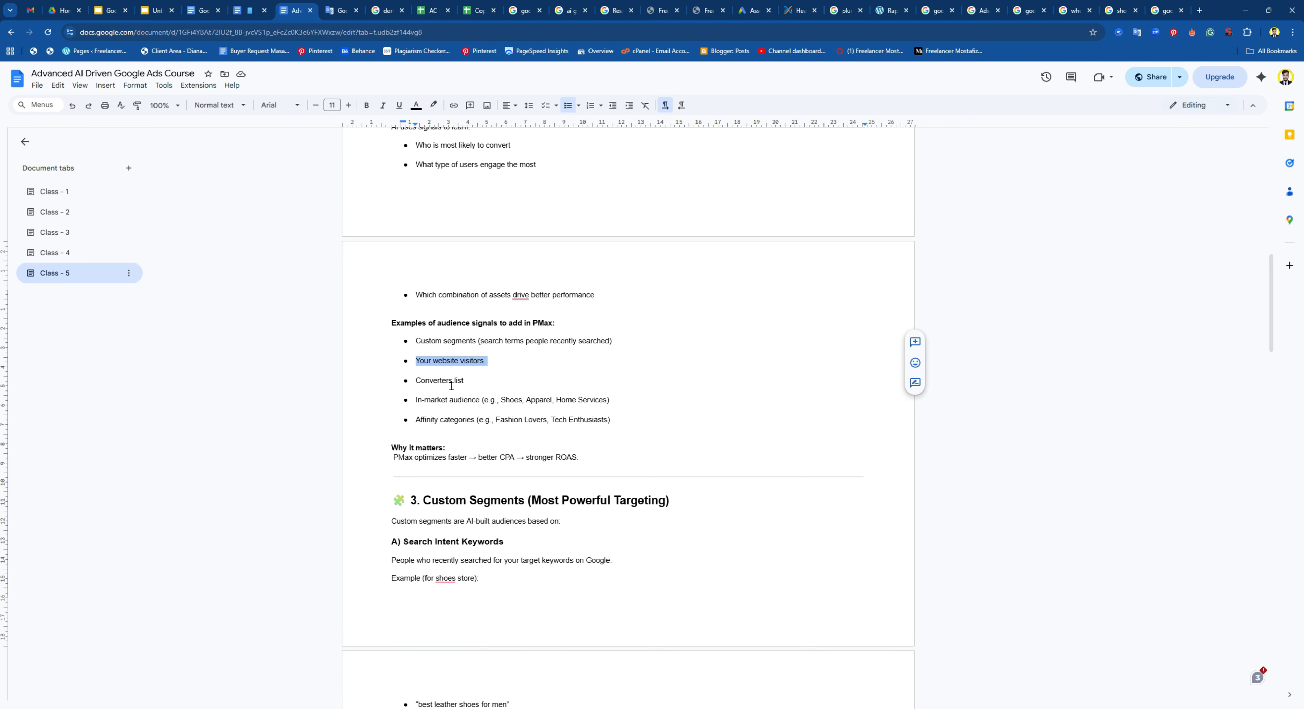
pyautogui.moveTo(422, 401); pyautogui.dragTo(480, 423)
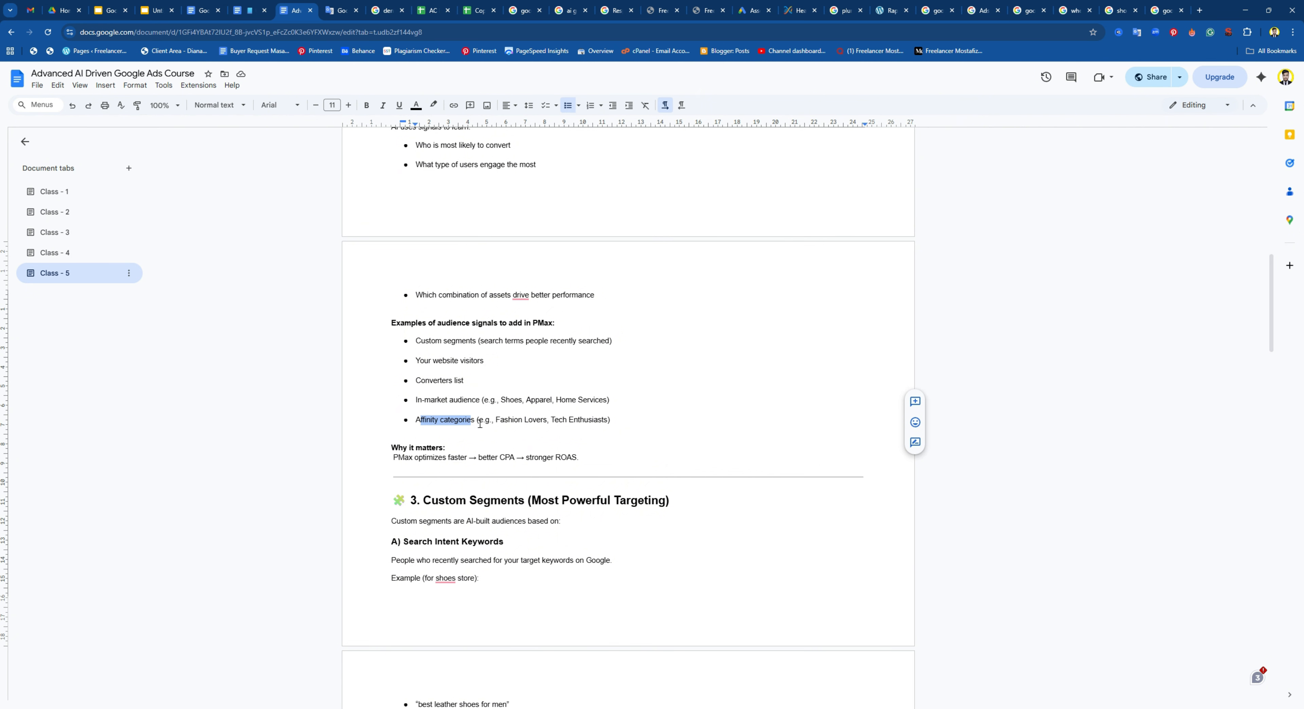
# Review the introduction to section 3, Custom Segments (Most Powerful Targeting), highlighting its heading
pyautogui.scroll(-2, 501, 344)
pyautogui.scroll(-2, 514, 321)
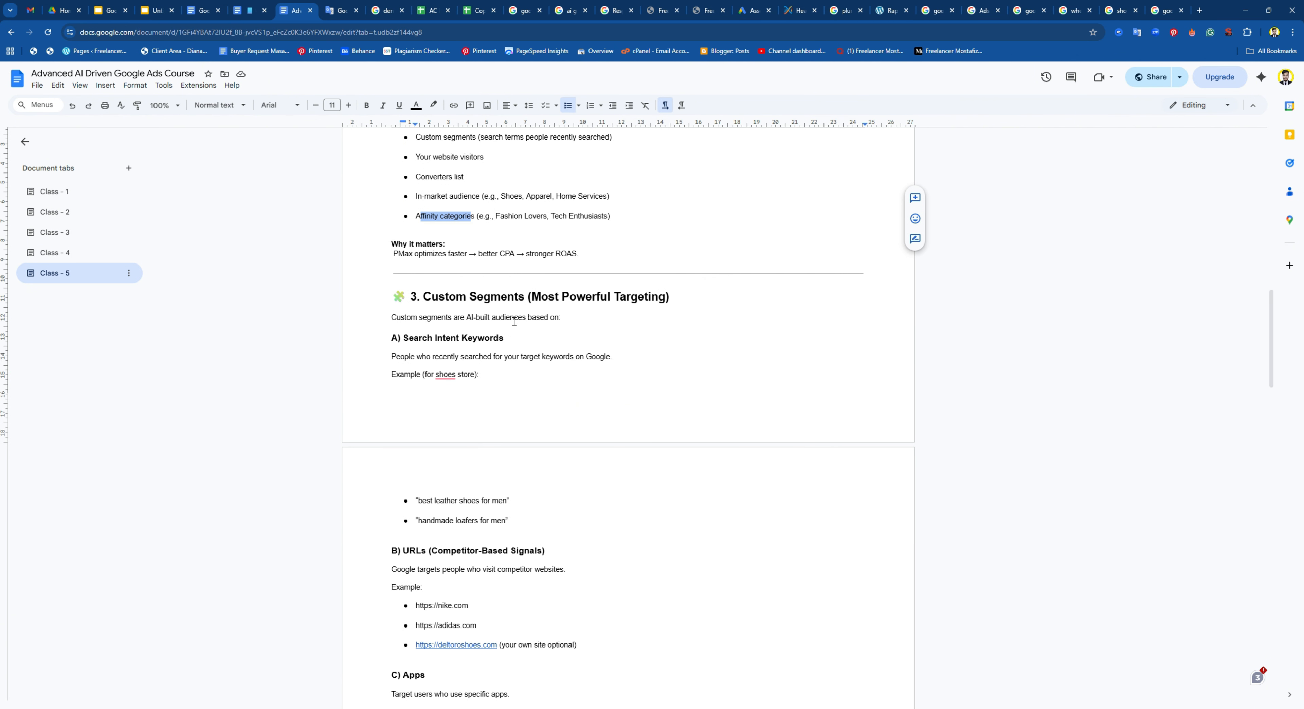
pyautogui.click(503, 344)
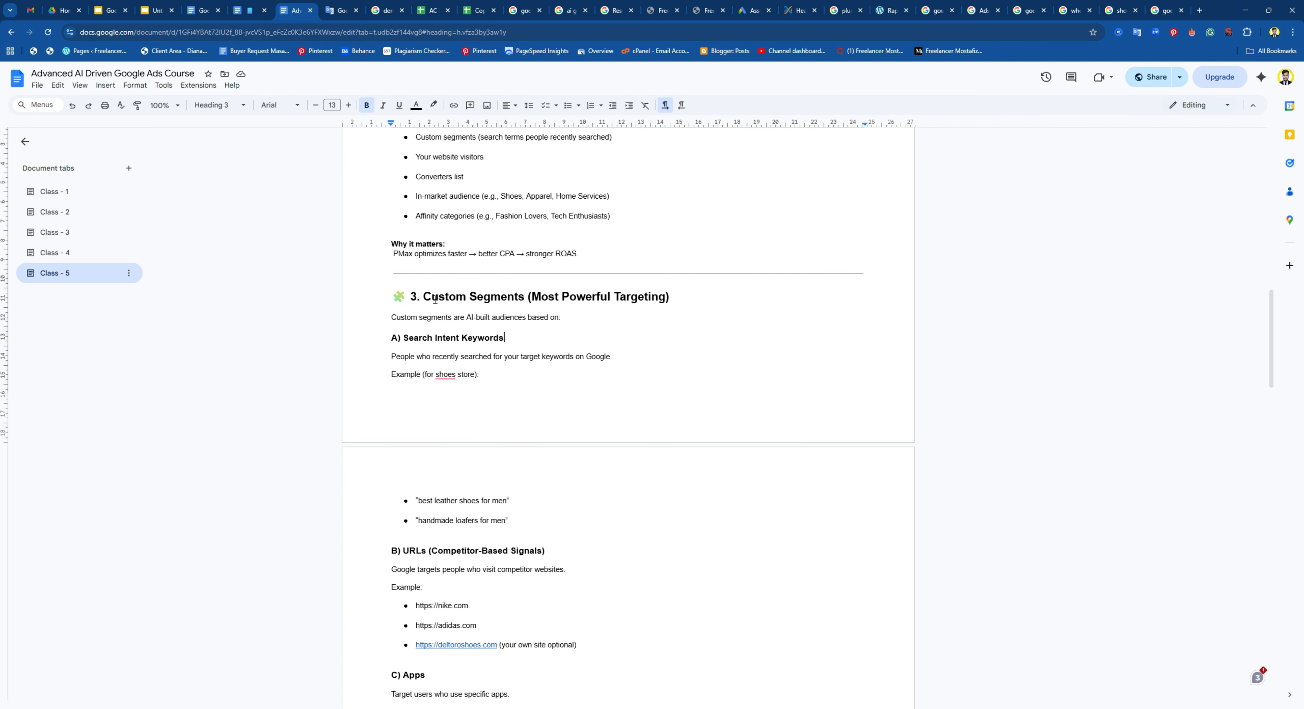
pyautogui.moveTo(434, 299); pyautogui.dragTo(670, 304)
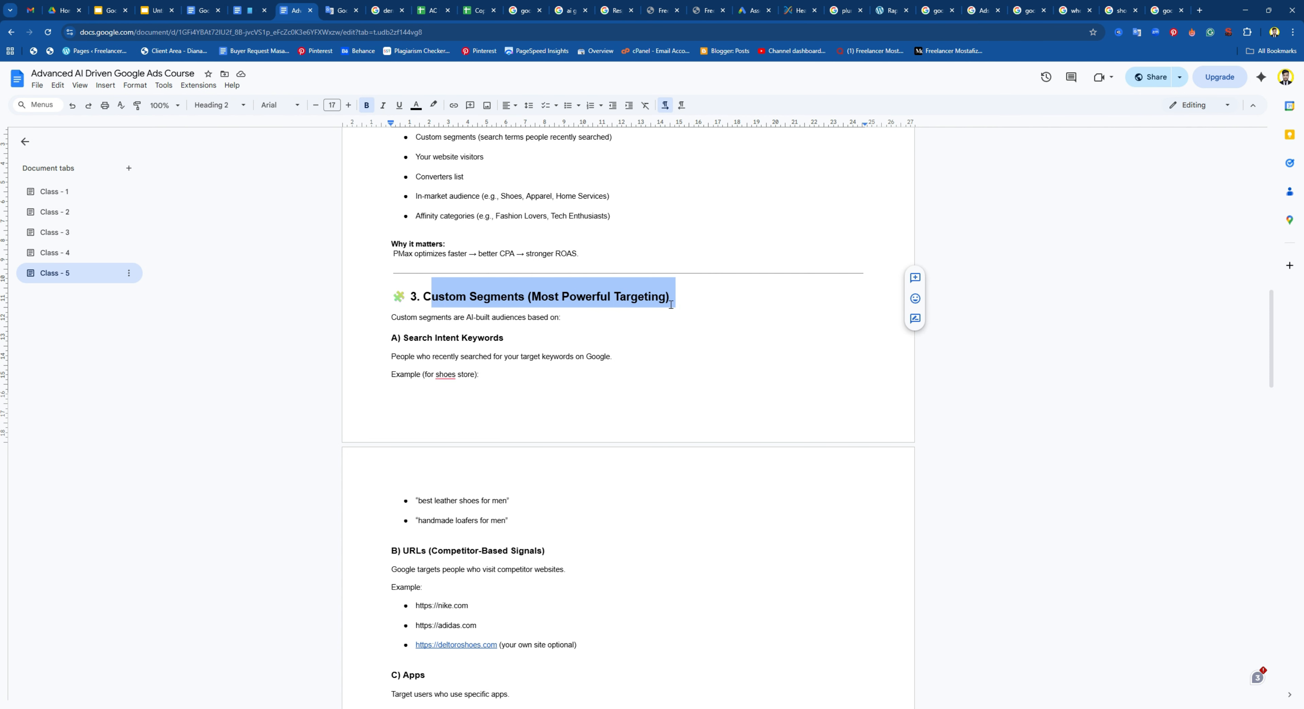
pyautogui.click(578, 300)
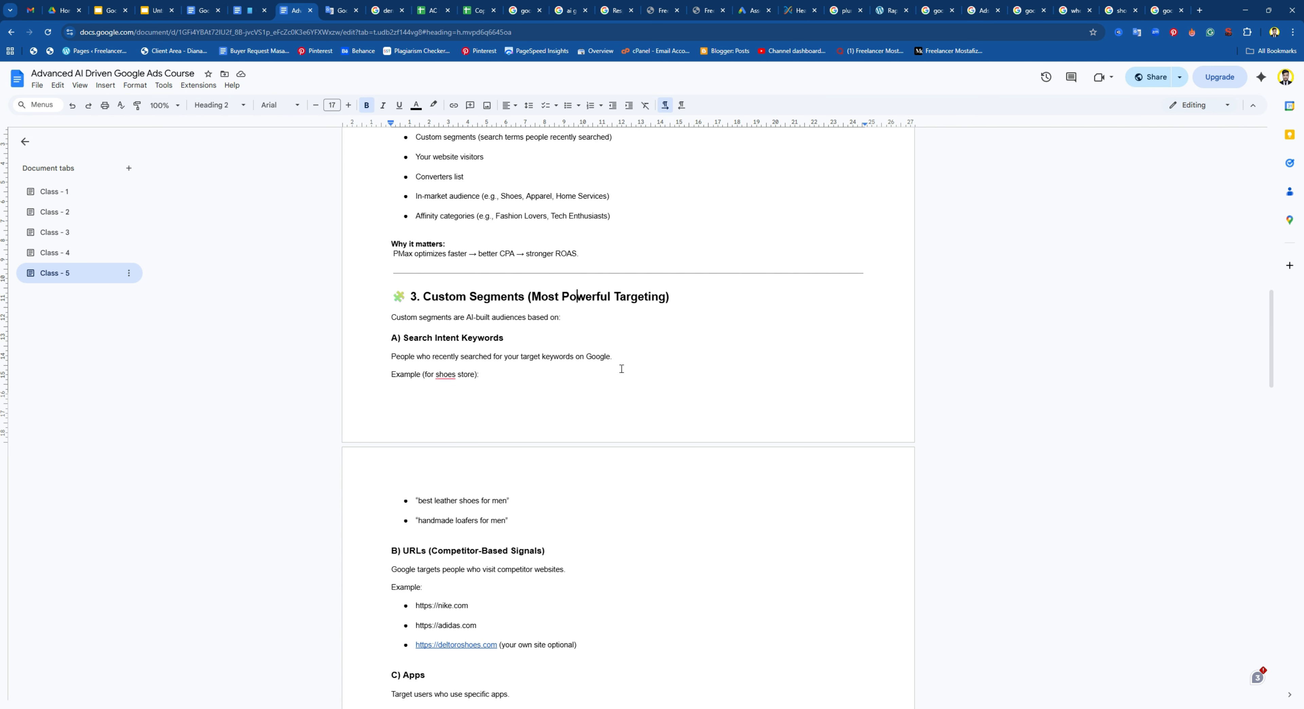
pyautogui.scroll(-2, 488, 380)
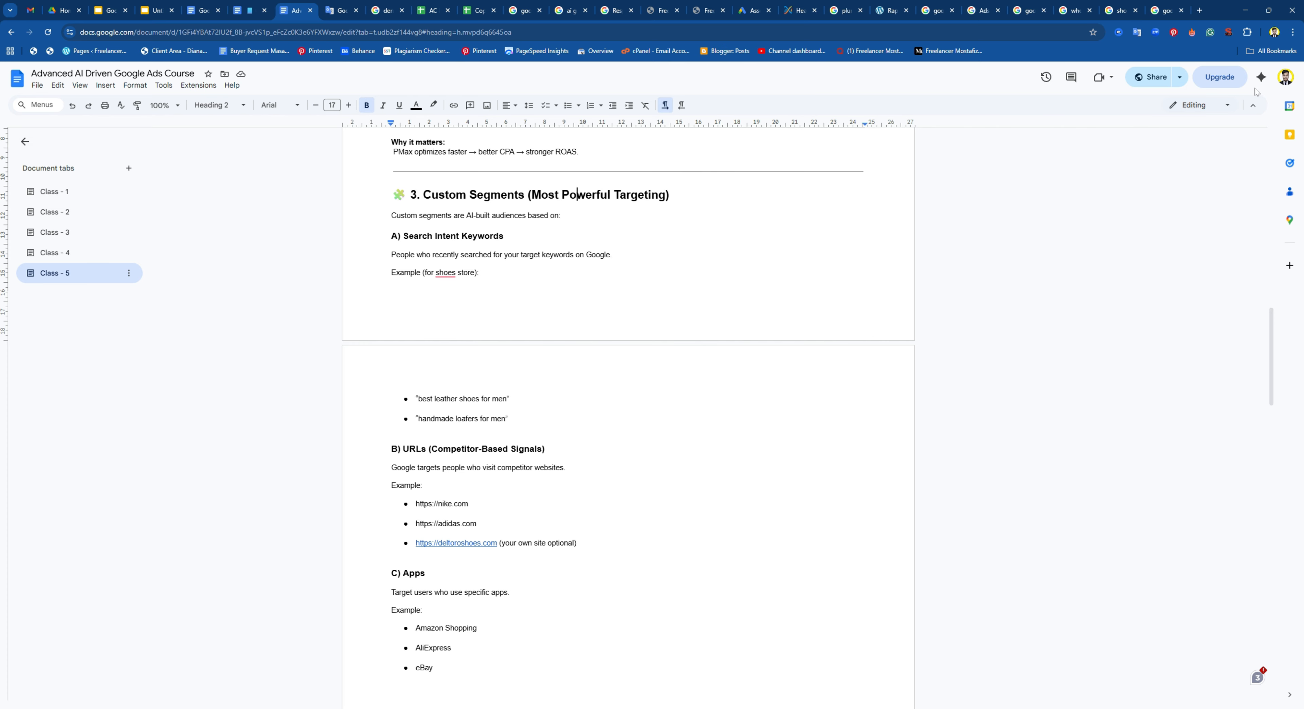
# Switch back to Google Ads and open the search terms report for the Performance Max-1 campaign
pyautogui.click(1245, 10)
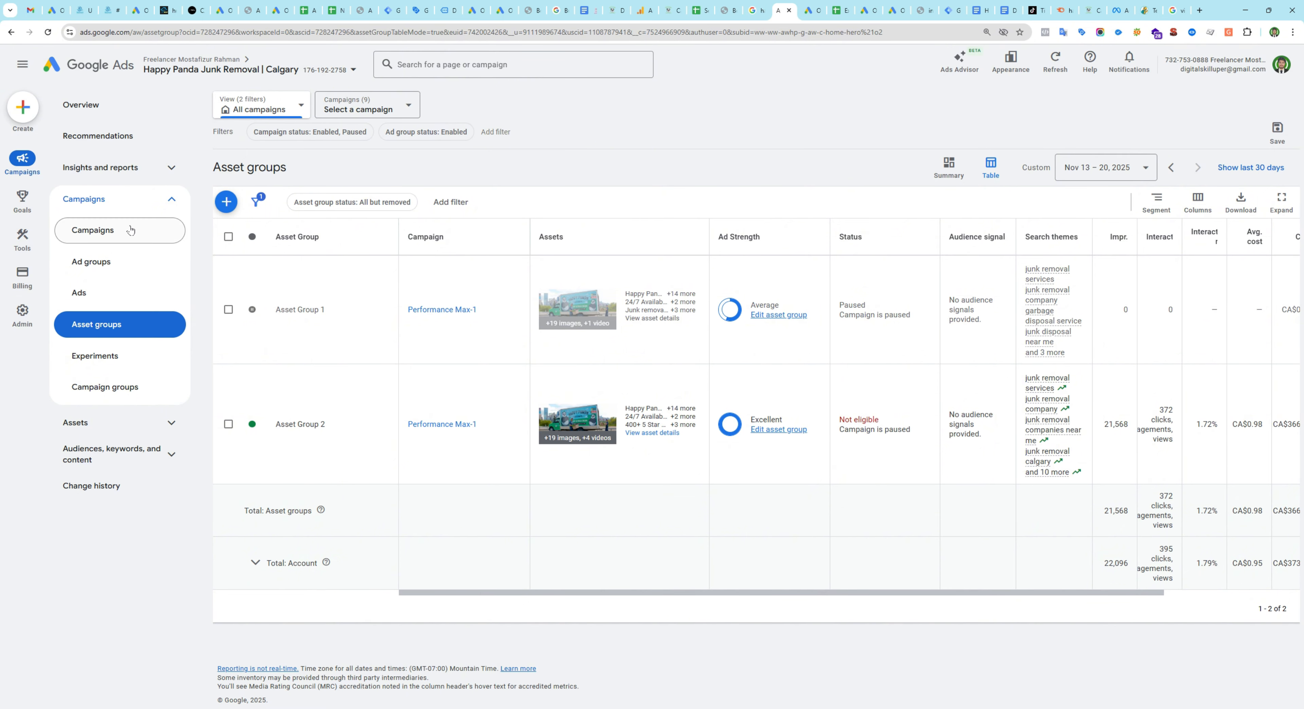
pyautogui.click(369, 118)
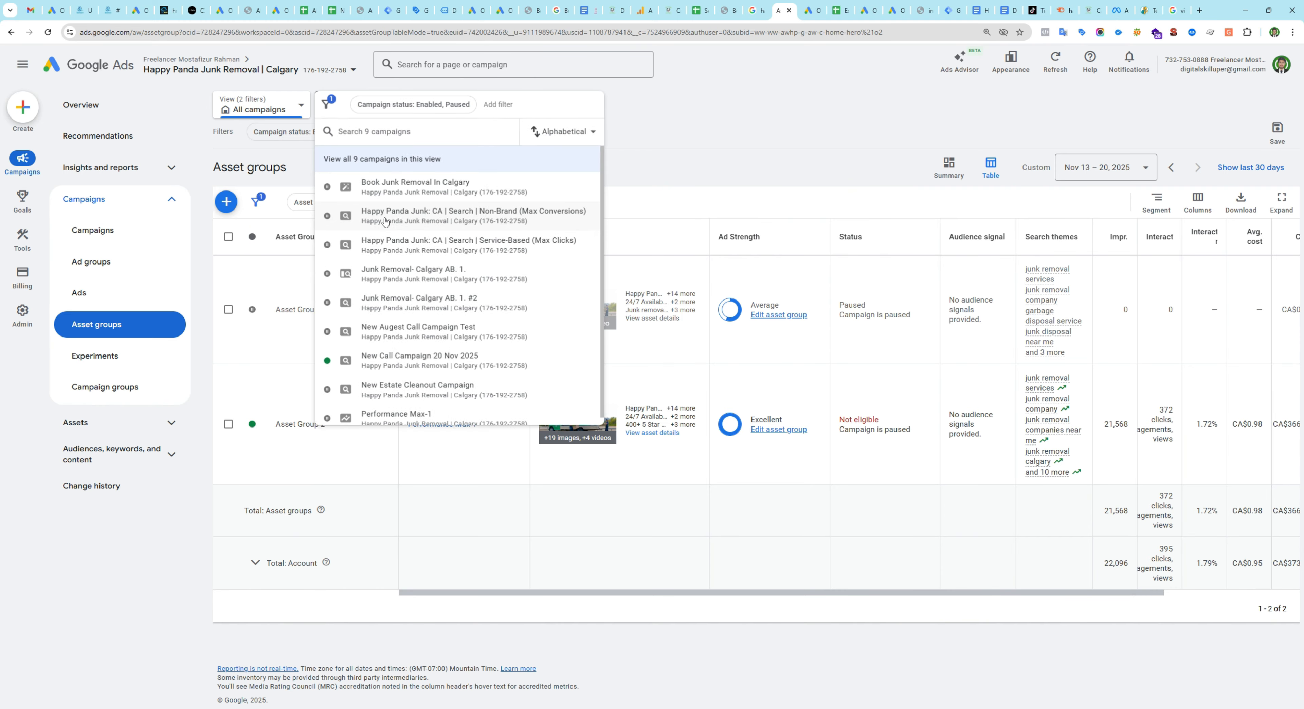
pyautogui.click(419, 409)
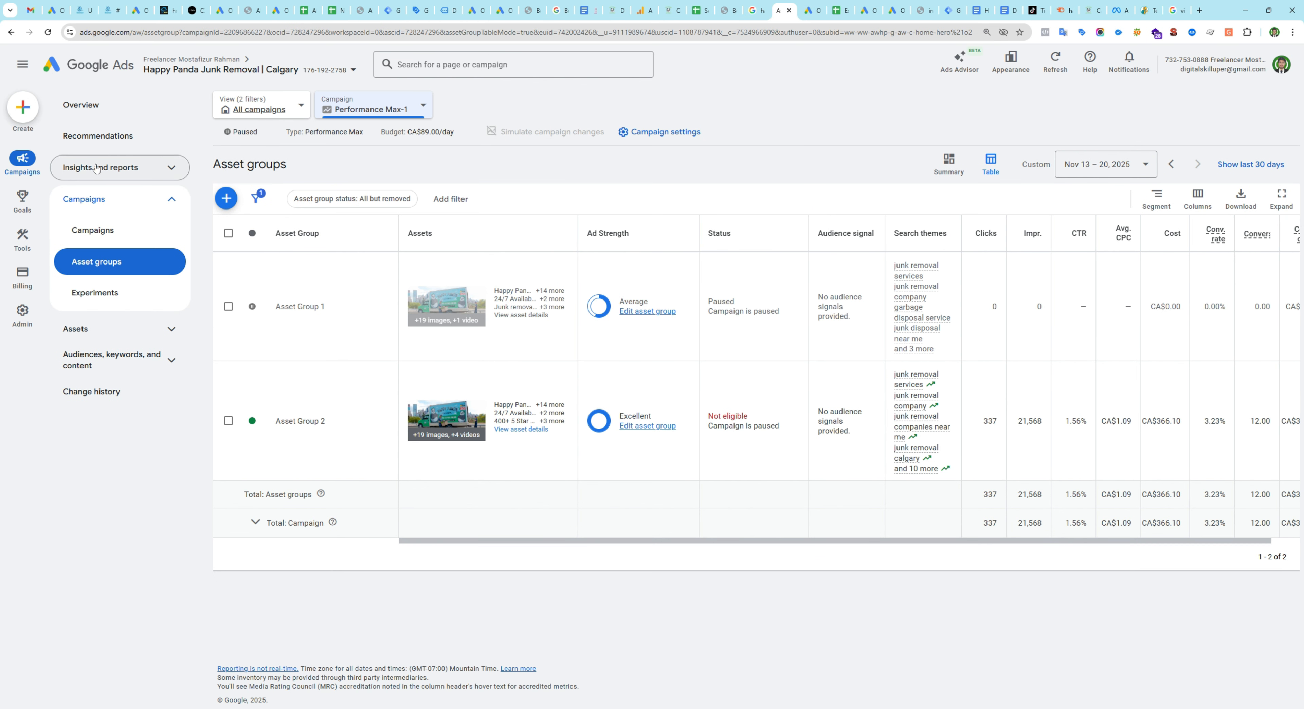
pyautogui.click(137, 173)
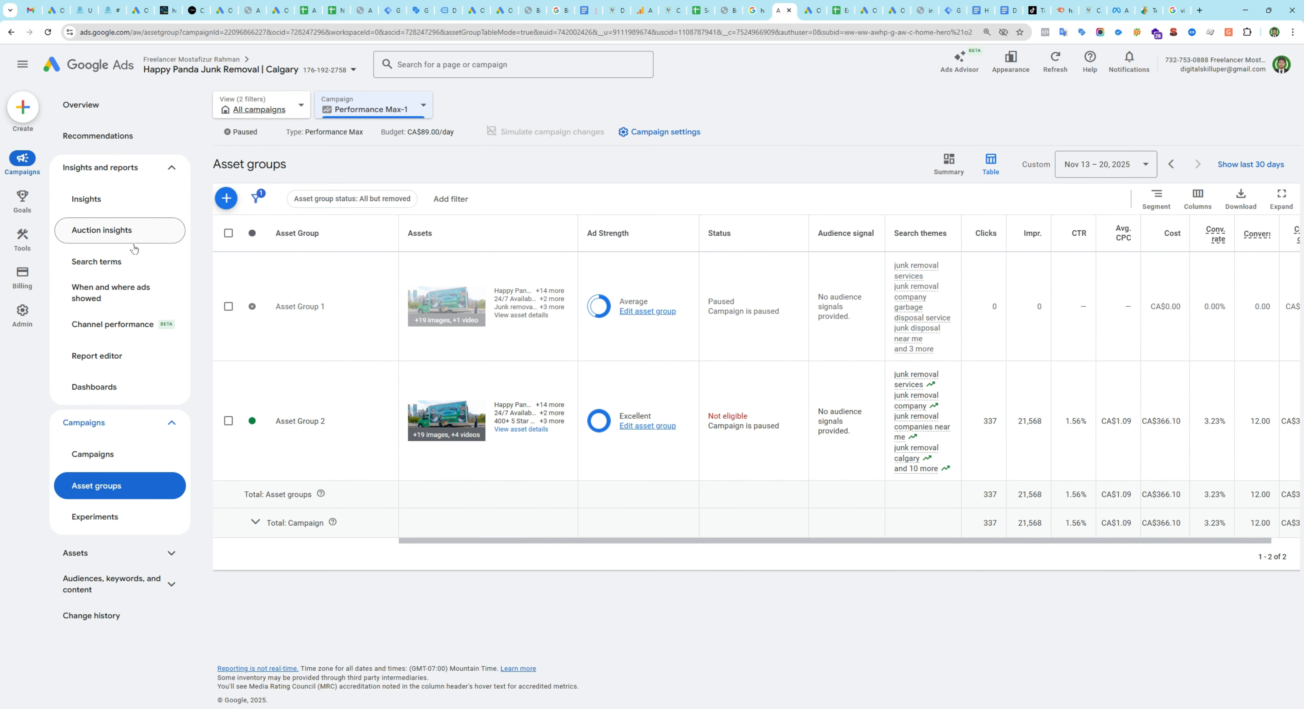
pyautogui.click(118, 265)
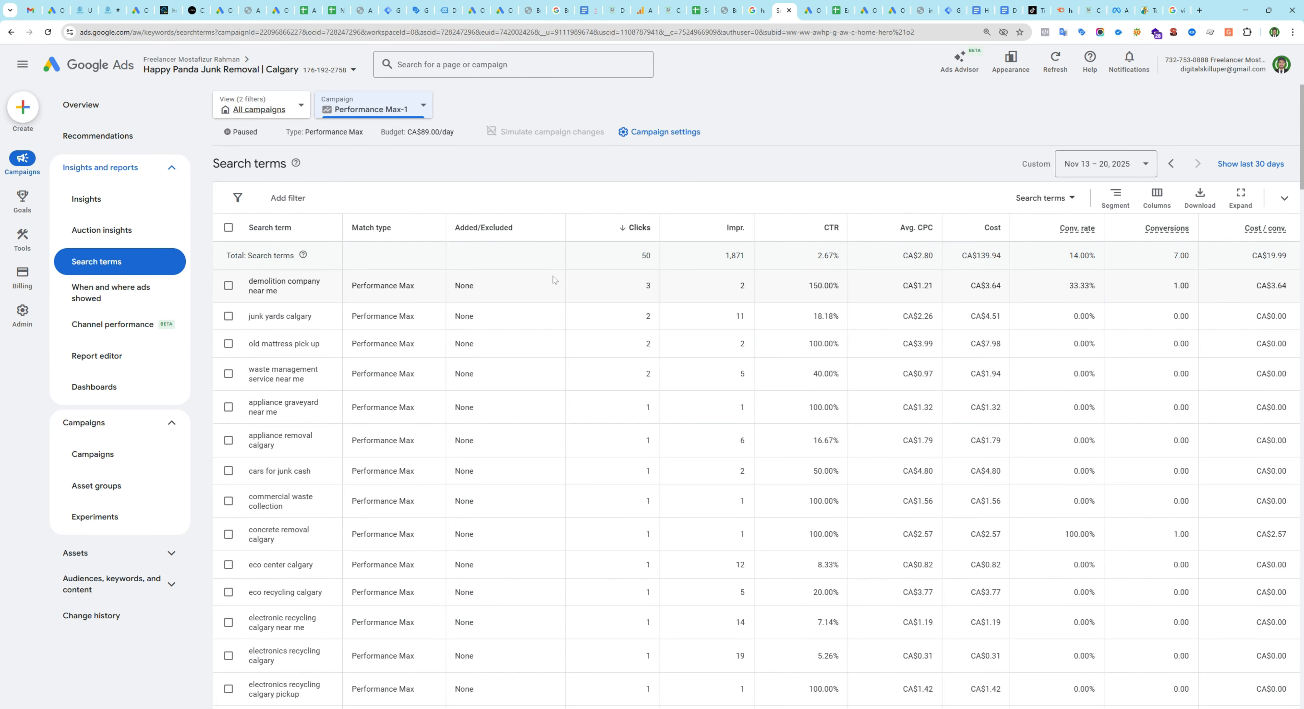
# Examine the clicks and conversions of the search term "demolition company near me" and the negative keyword option for its row
pyautogui.tripleClick(245, 291)
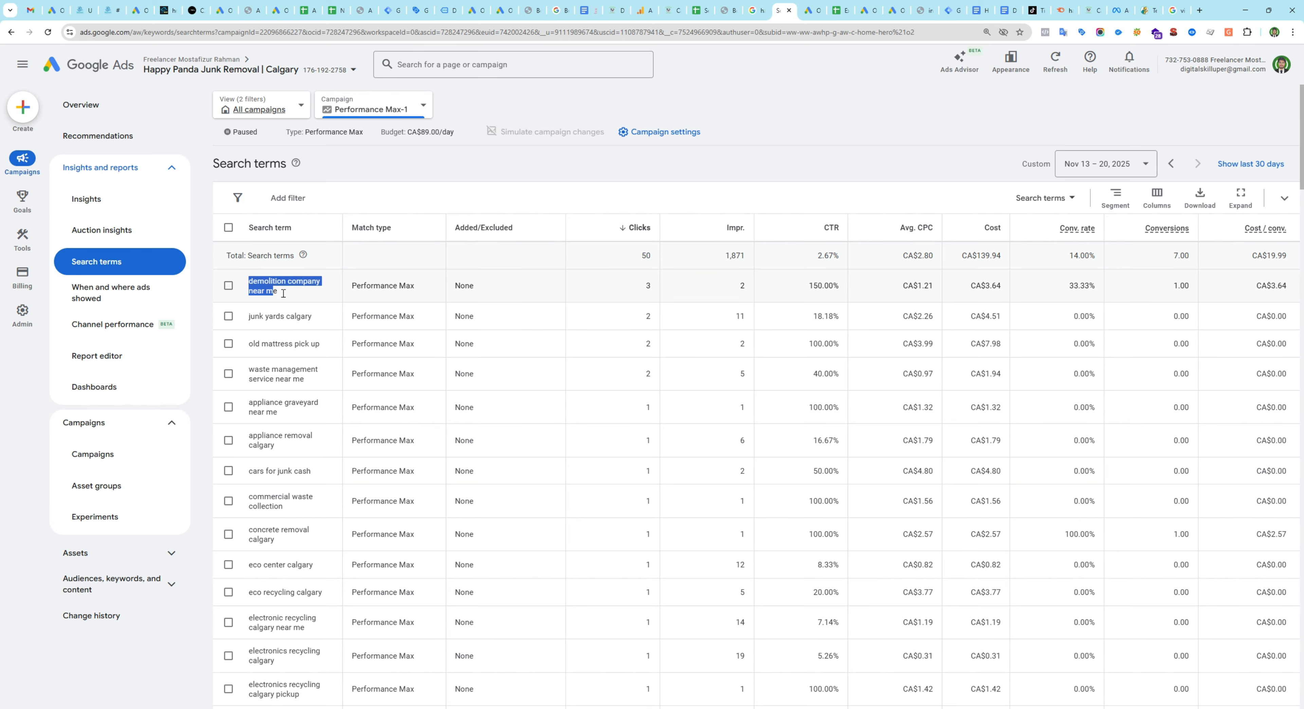
pyautogui.moveTo(630, 284); pyautogui.dragTo(659, 291)
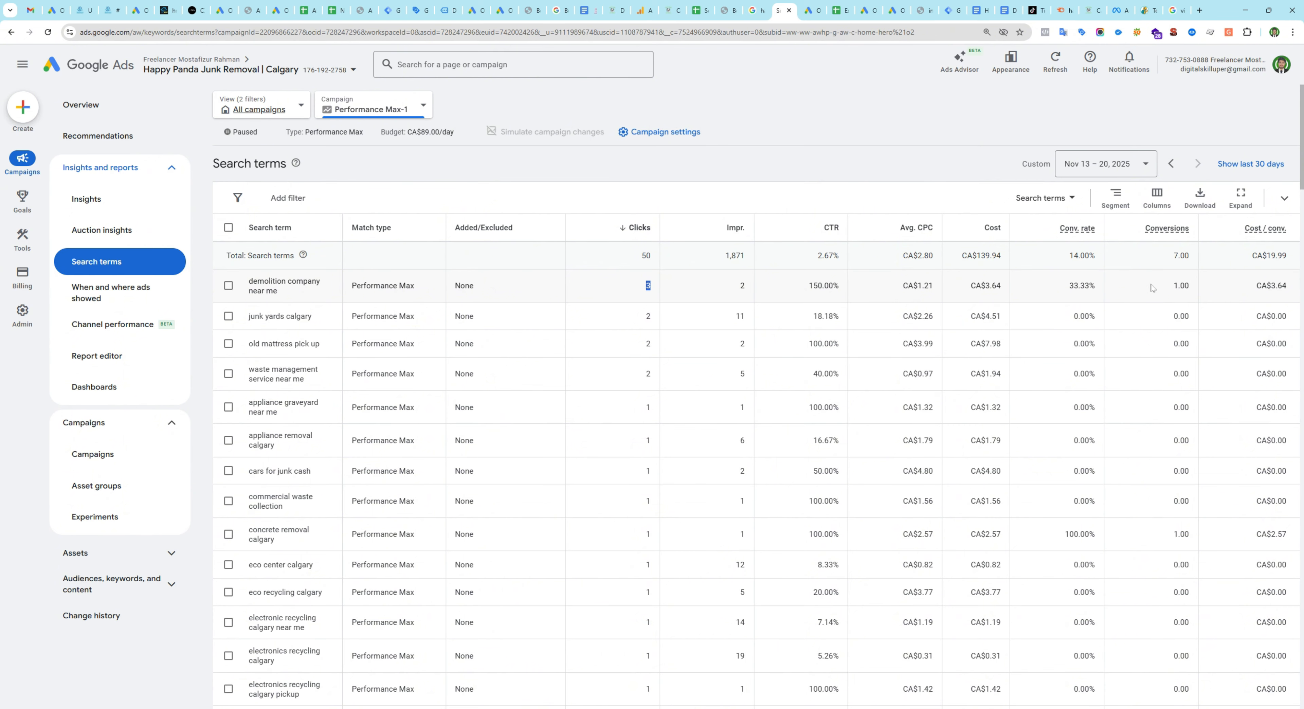
pyautogui.moveTo(1167, 288); pyautogui.dragTo(1195, 293)
pyautogui.click(1192, 293)
pyautogui.click(228, 286)
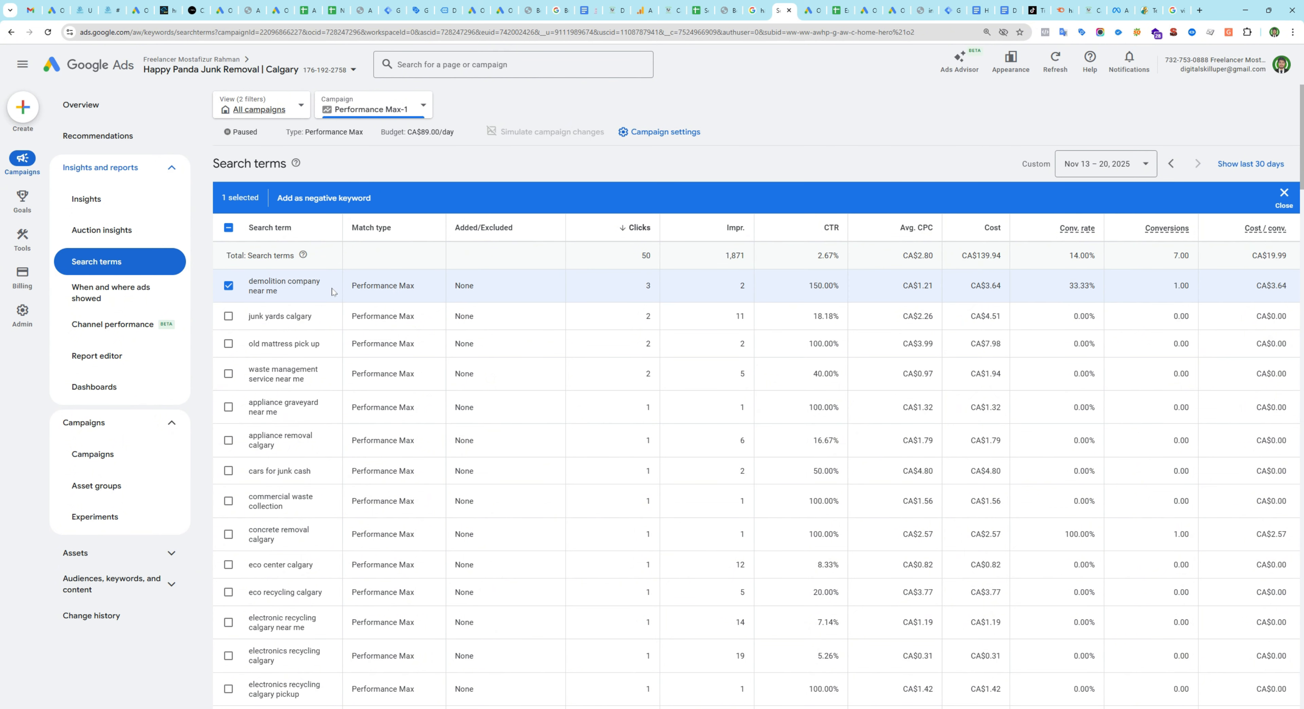
pyautogui.click(229, 286)
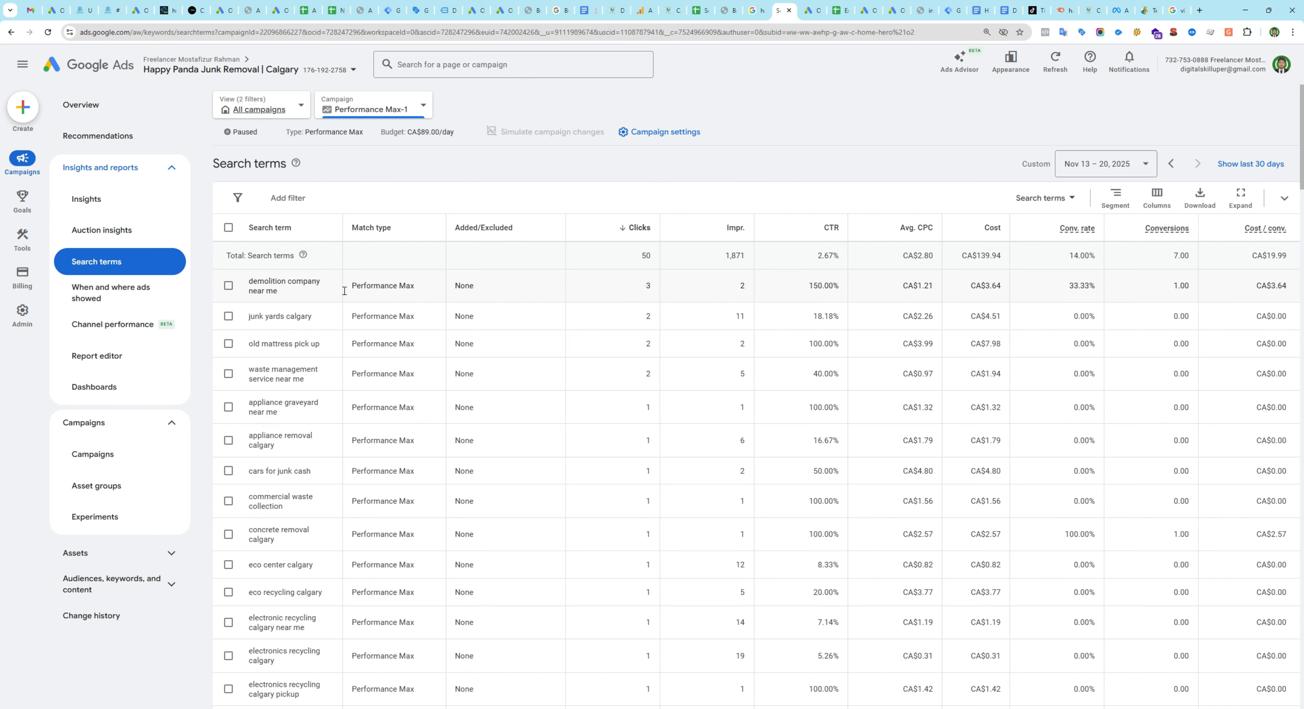
pyautogui.moveTo(247, 279); pyautogui.dragTo(278, 294)
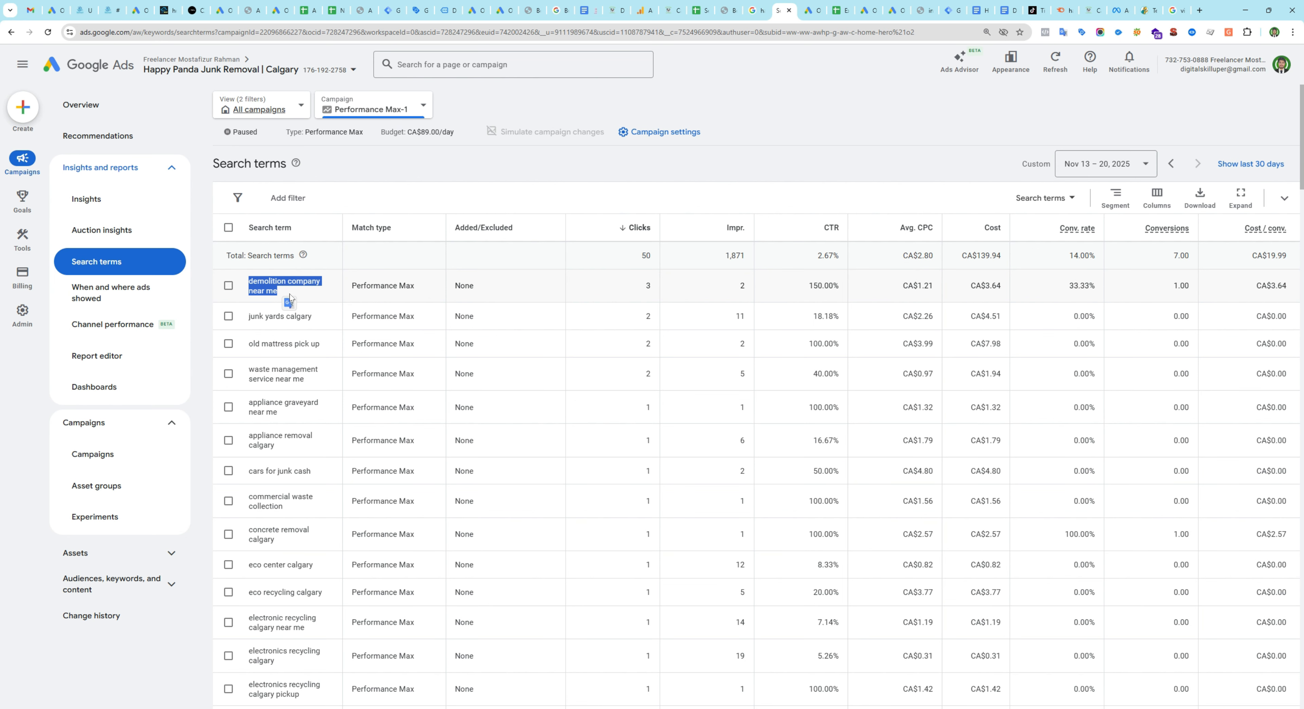
pyautogui.click(290, 300)
pyautogui.click(228, 285)
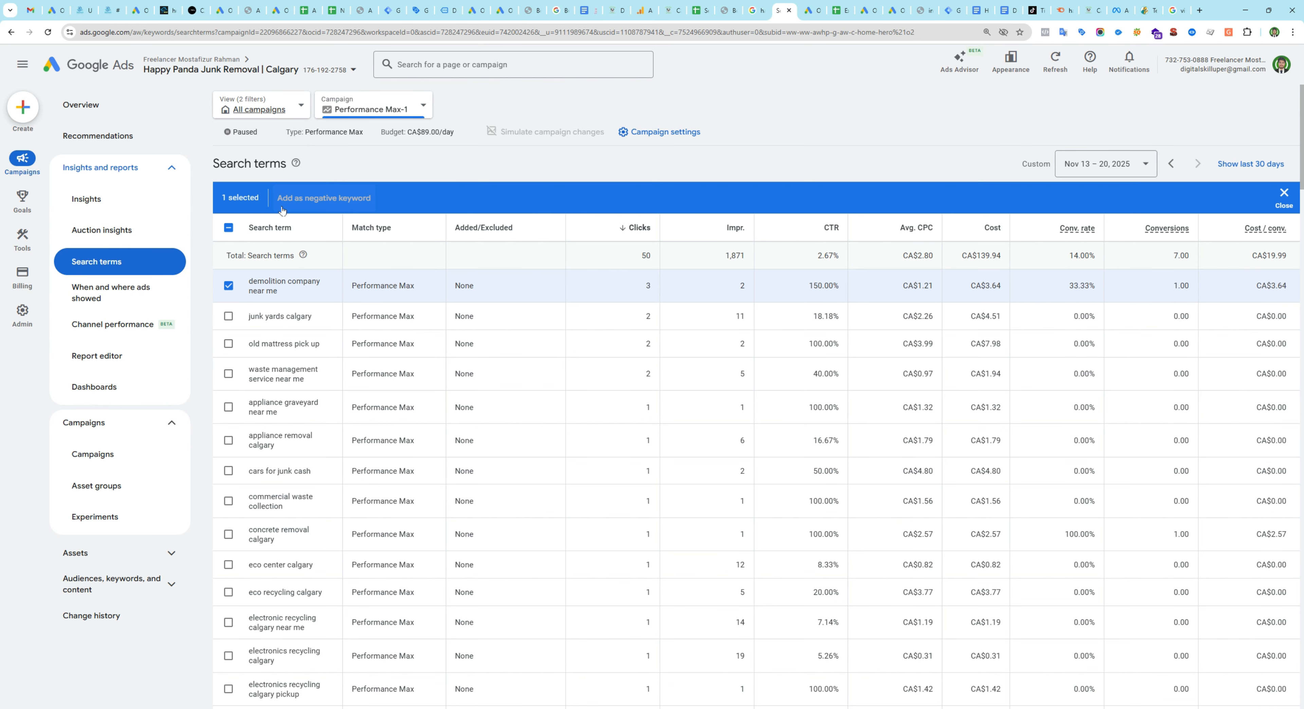
pyautogui.click(235, 286)
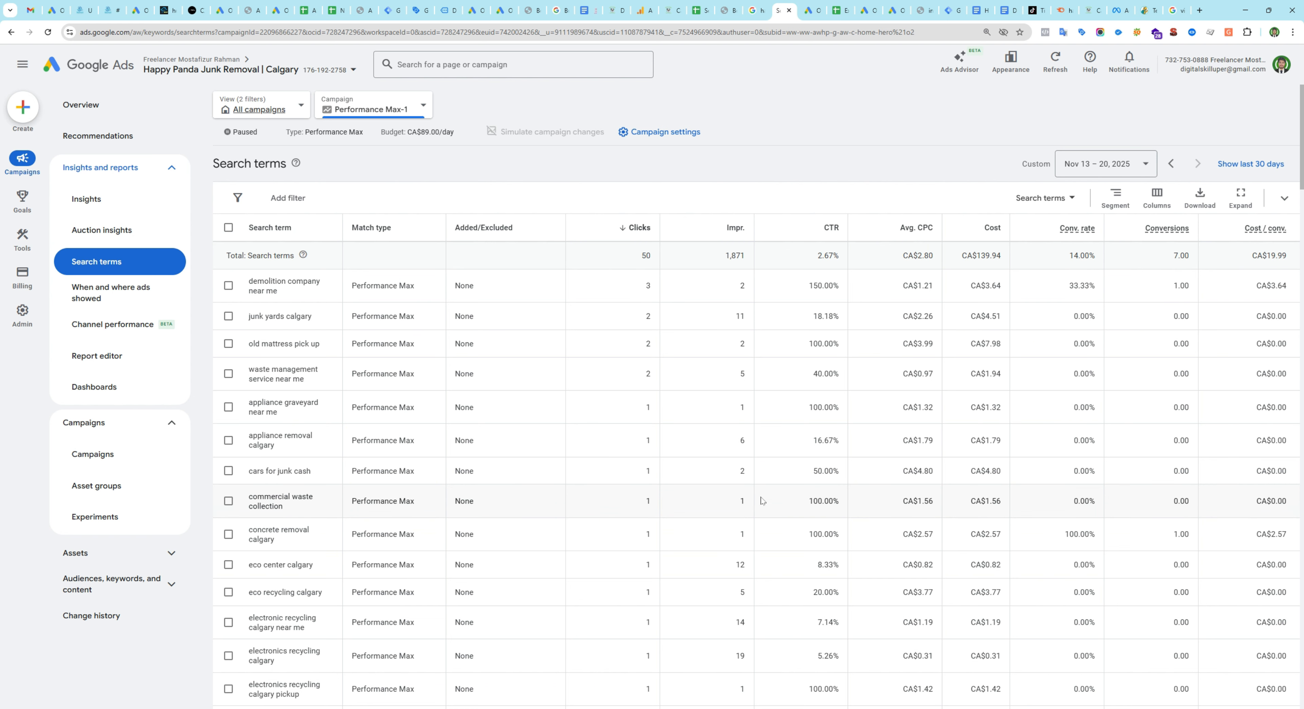
# Show the search terms of the "Happy Panda Junk: CA | Search | Service-Based (Max Clicks)" campaign for all time
pyautogui.click(400, 109)
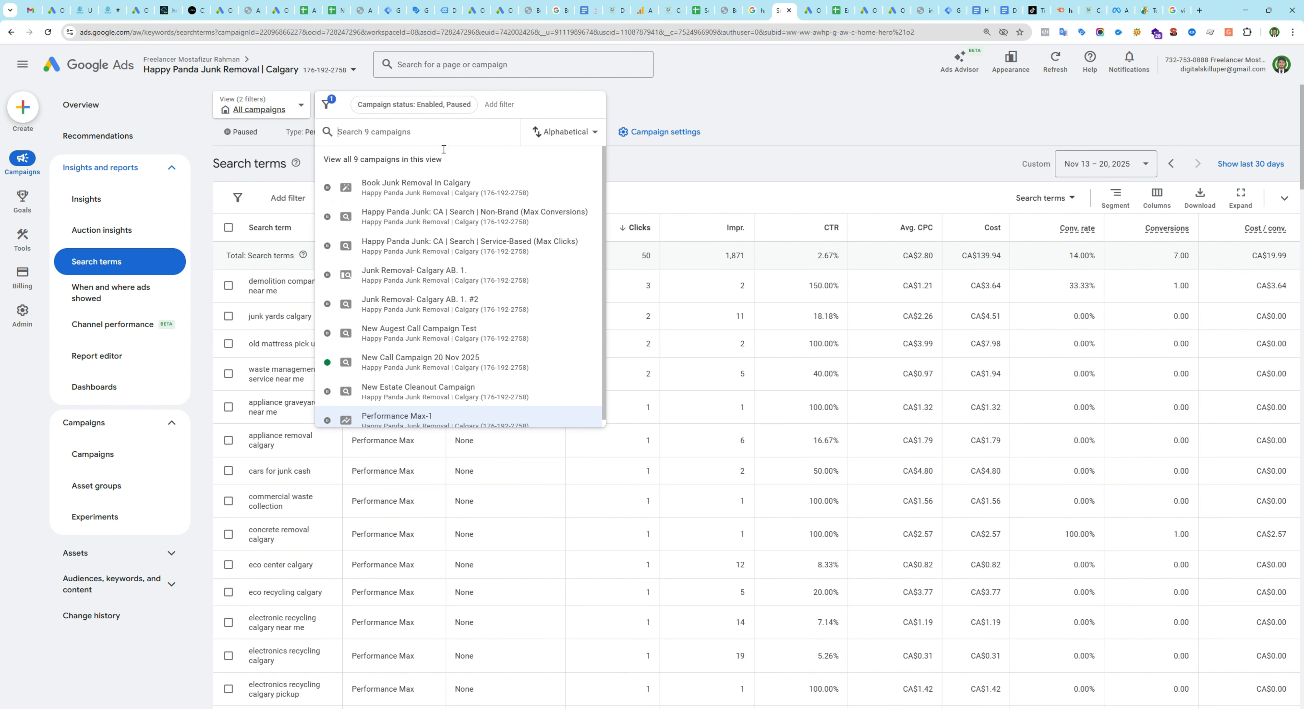
pyautogui.click(418, 254)
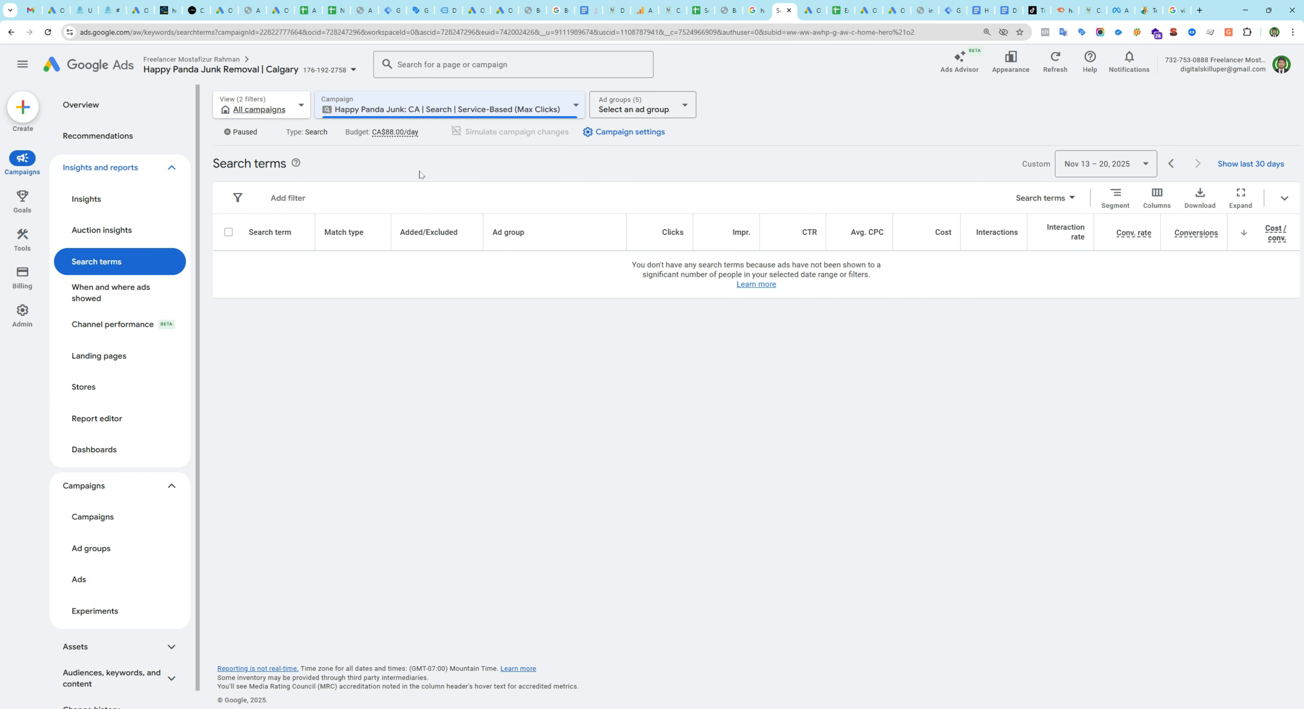
pyautogui.click(1074, 158)
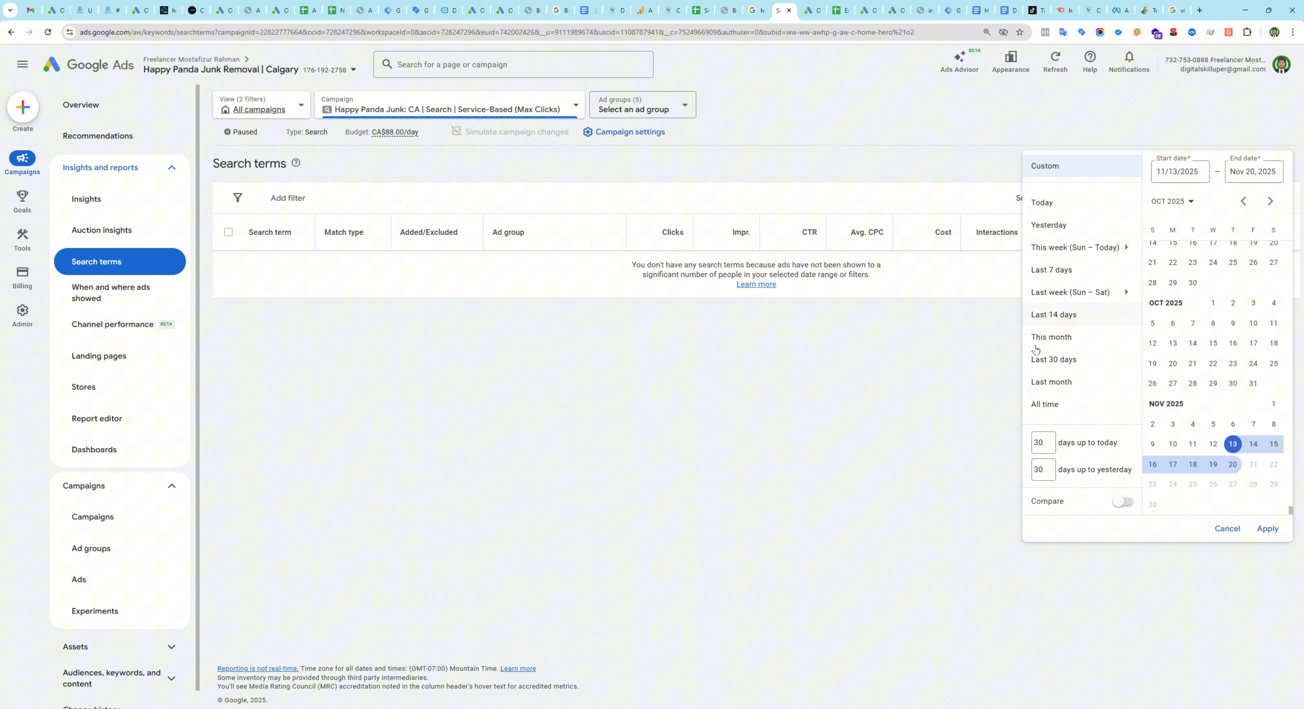
pyautogui.click(1049, 398)
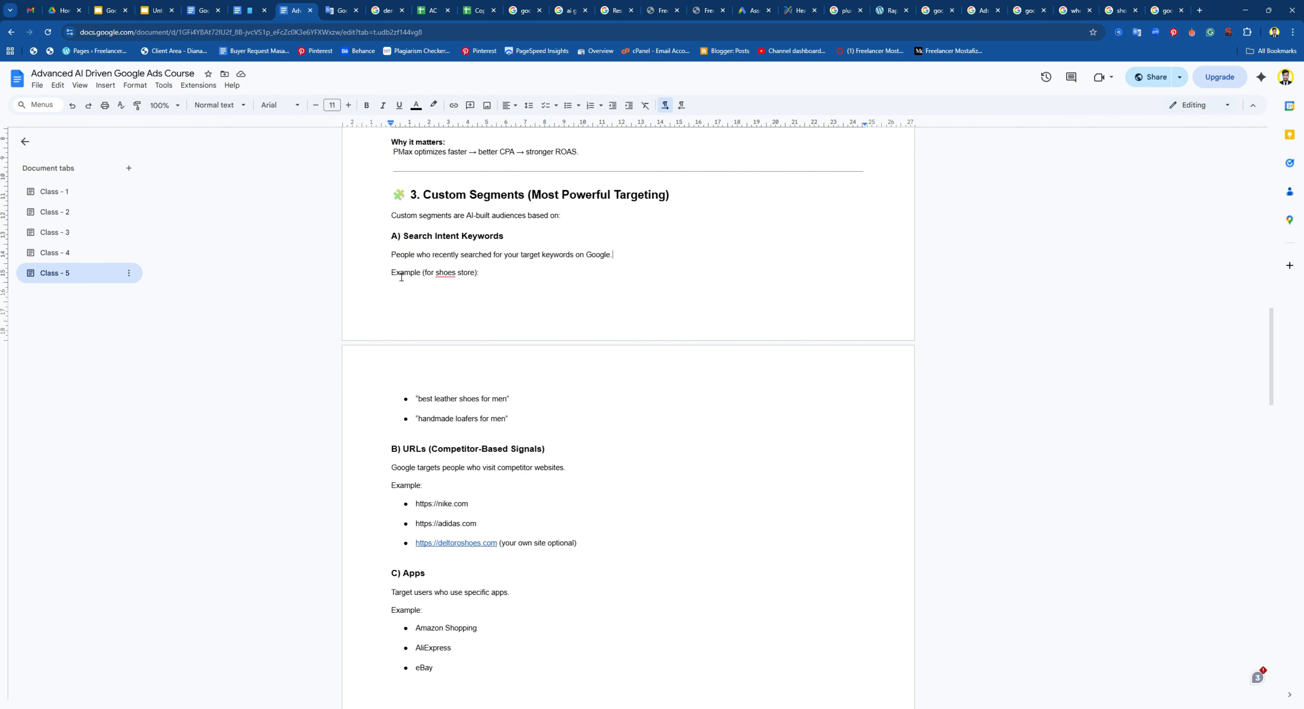
# Return to the Google Docs notes and highlight the Search Intent Keywords description with its shoe store examples
pyautogui.moveTo(394, 265); pyautogui.dragTo(531, 422)
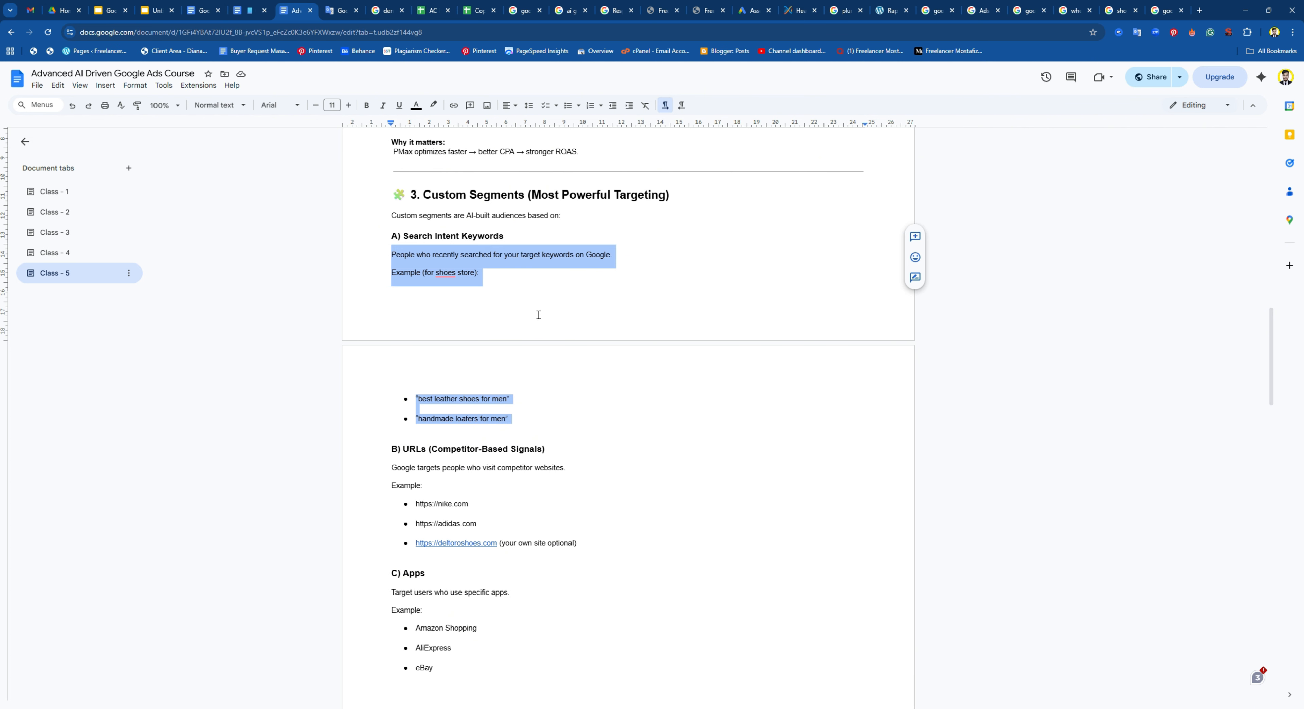
pyautogui.scroll(-2, 539, 314)
pyautogui.scroll(2, 523, 261)
pyautogui.moveTo(392, 255); pyautogui.dragTo(539, 420)
pyautogui.scroll(-2, 537, 391)
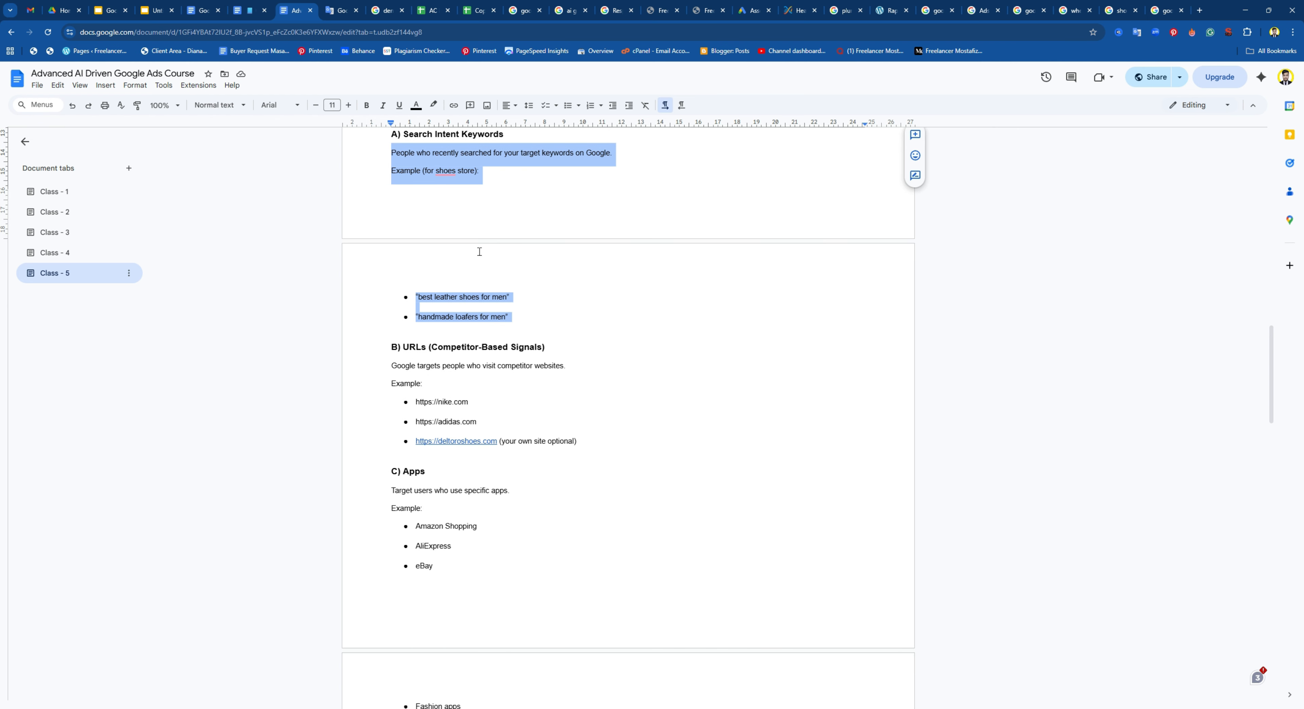
# Highlight and review the URLs (Competitor-Based Signals) section with its example websites
pyautogui.click(548, 361)
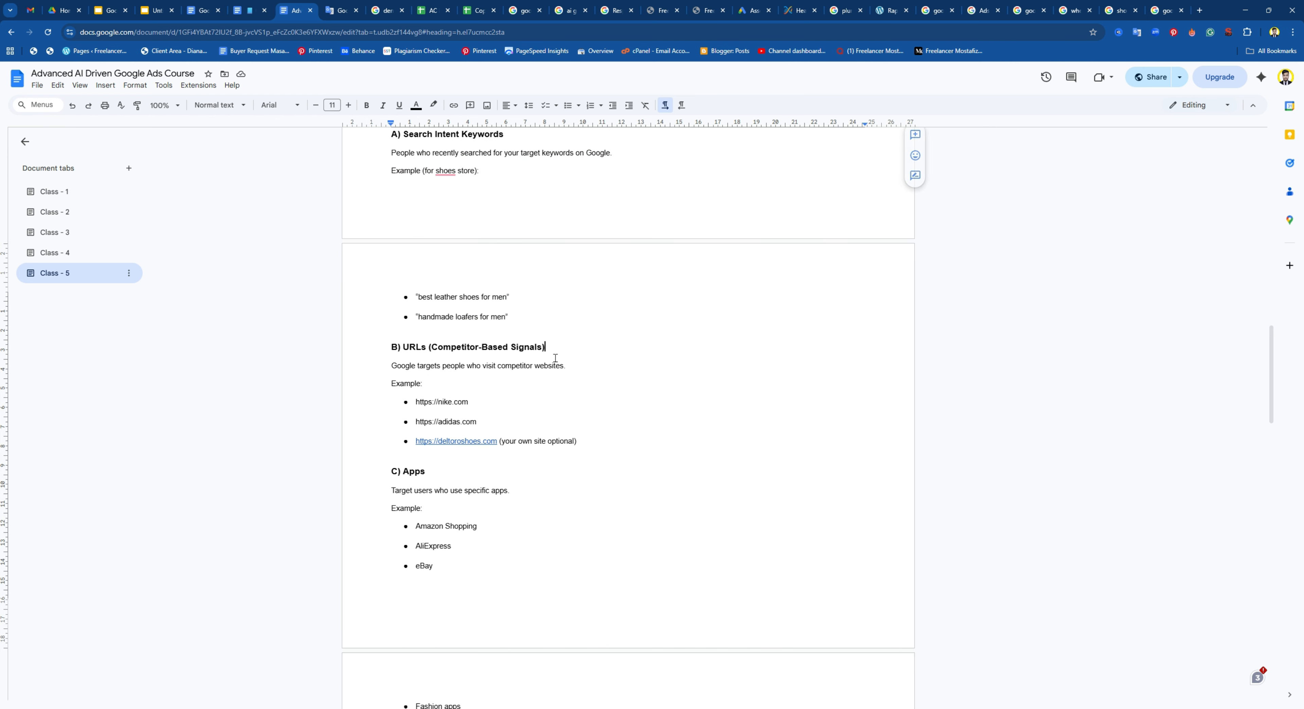
pyautogui.moveTo(392, 346); pyautogui.dragTo(605, 452)
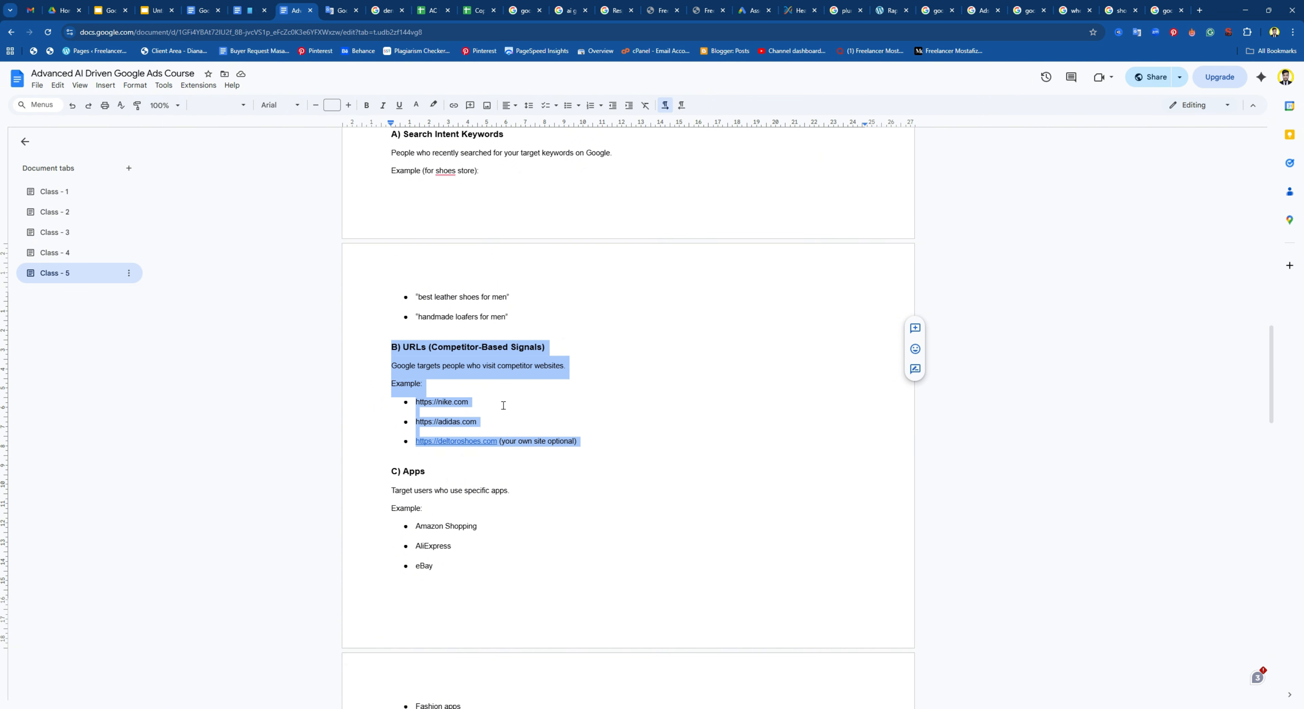
pyautogui.scroll(-4, 501, 403)
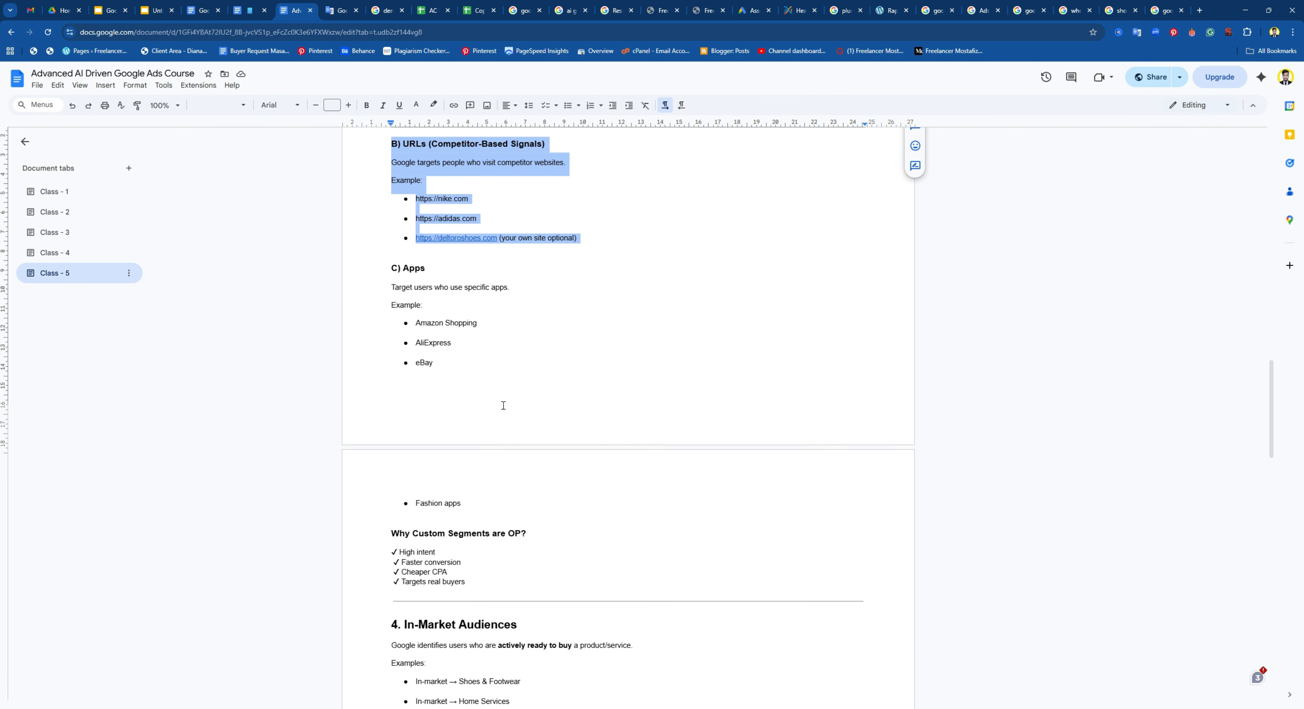
pyautogui.scroll(4, 501, 385)
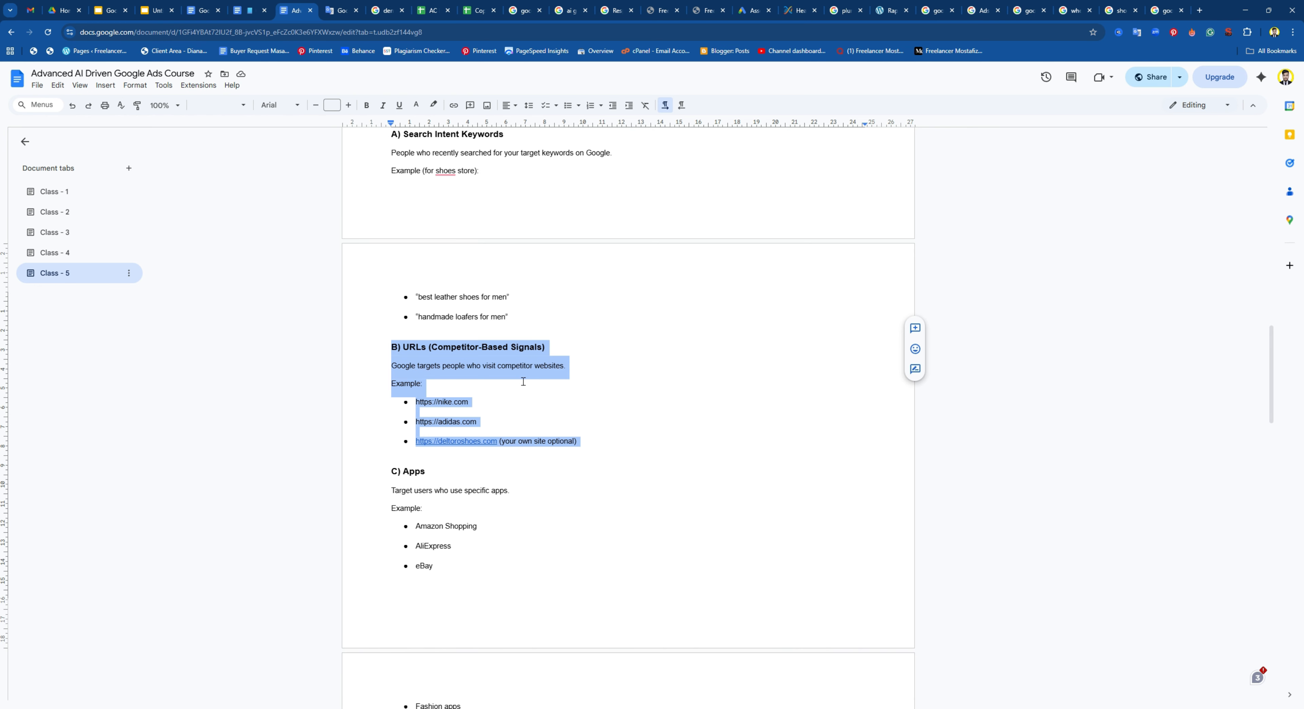
# Review the Apps examples and highlight the cost and buyer benefits under "Why Custom Segments are OP?"
pyautogui.scroll(-4, 497, 389)
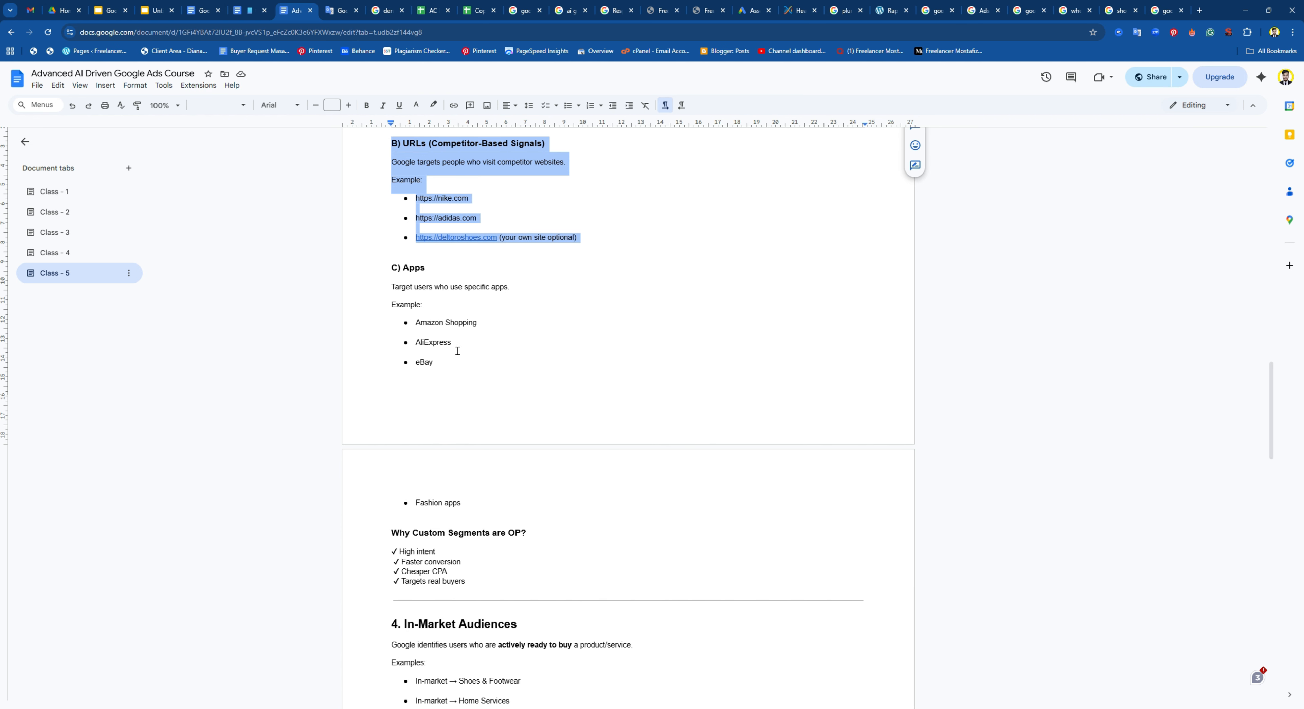
pyautogui.scroll(-2, 458, 351)
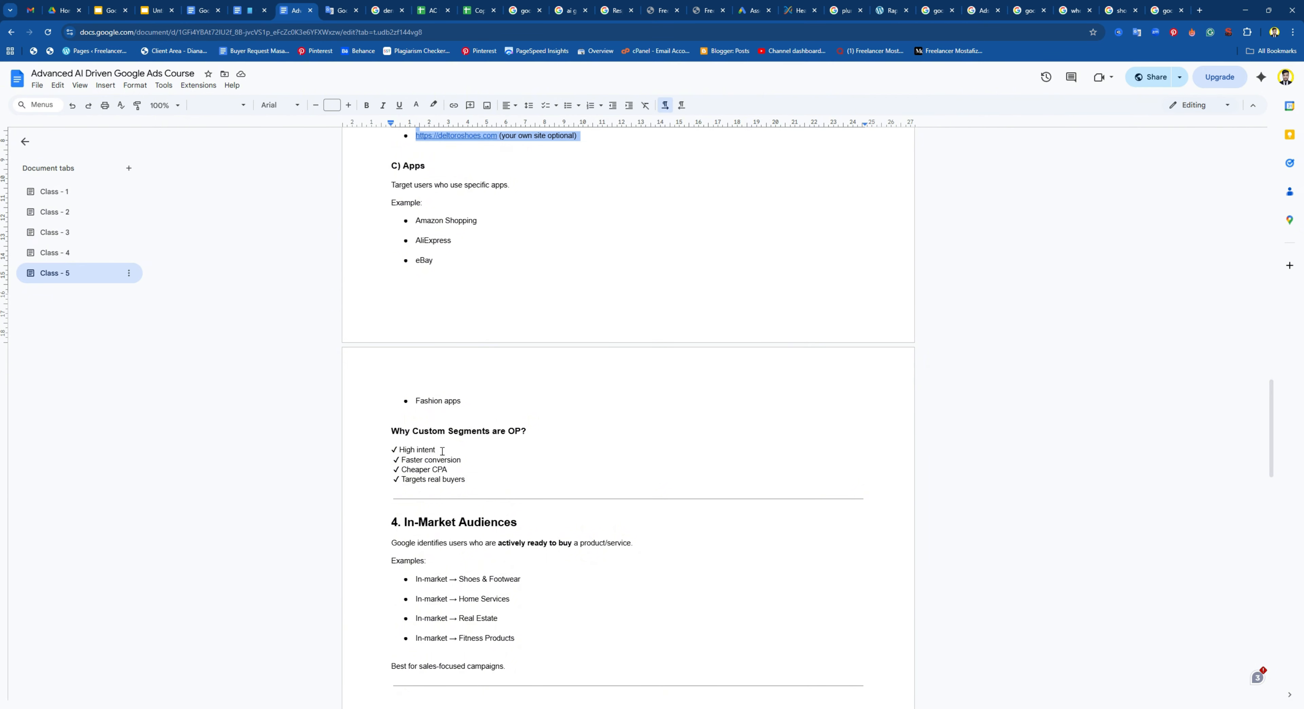
pyautogui.moveTo(462, 461); pyautogui.dragTo(385, 473)
pyautogui.moveTo(475, 484); pyautogui.dragTo(394, 477)
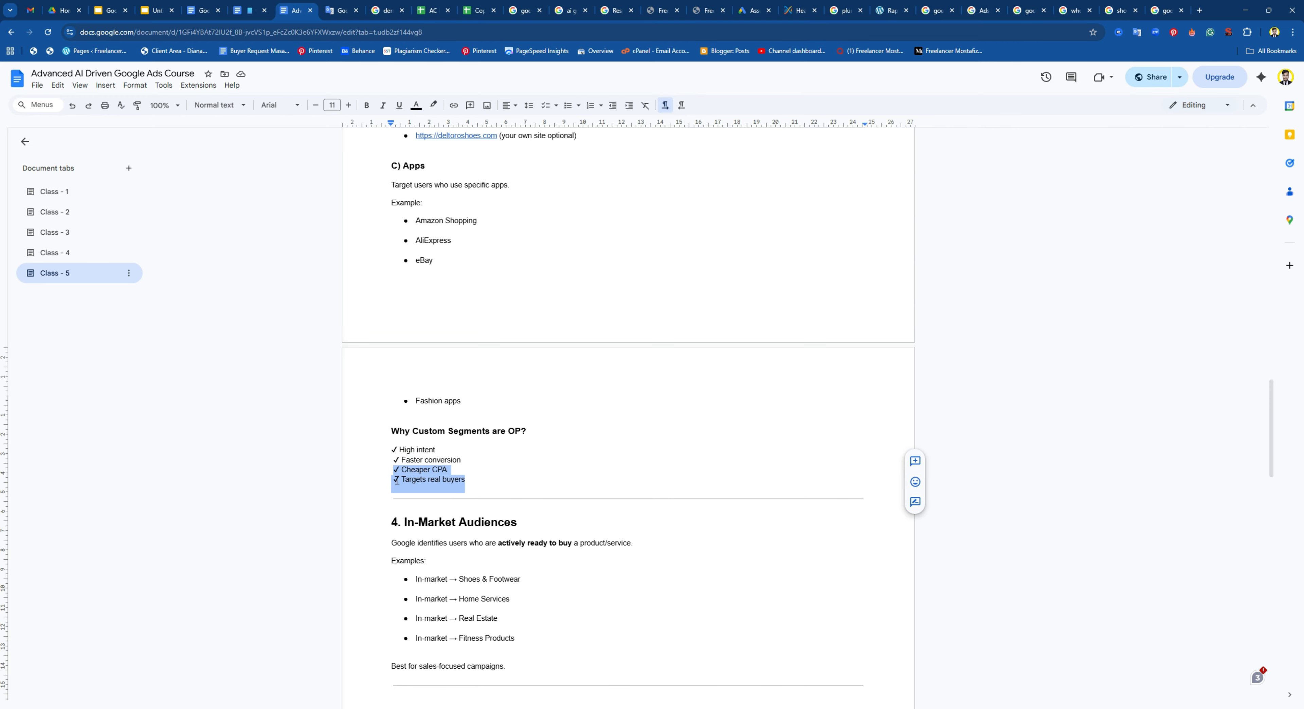
# Highlight and recap the Custom Segments section in the notes, from its heading down to the Apps examples
pyautogui.click(419, 460)
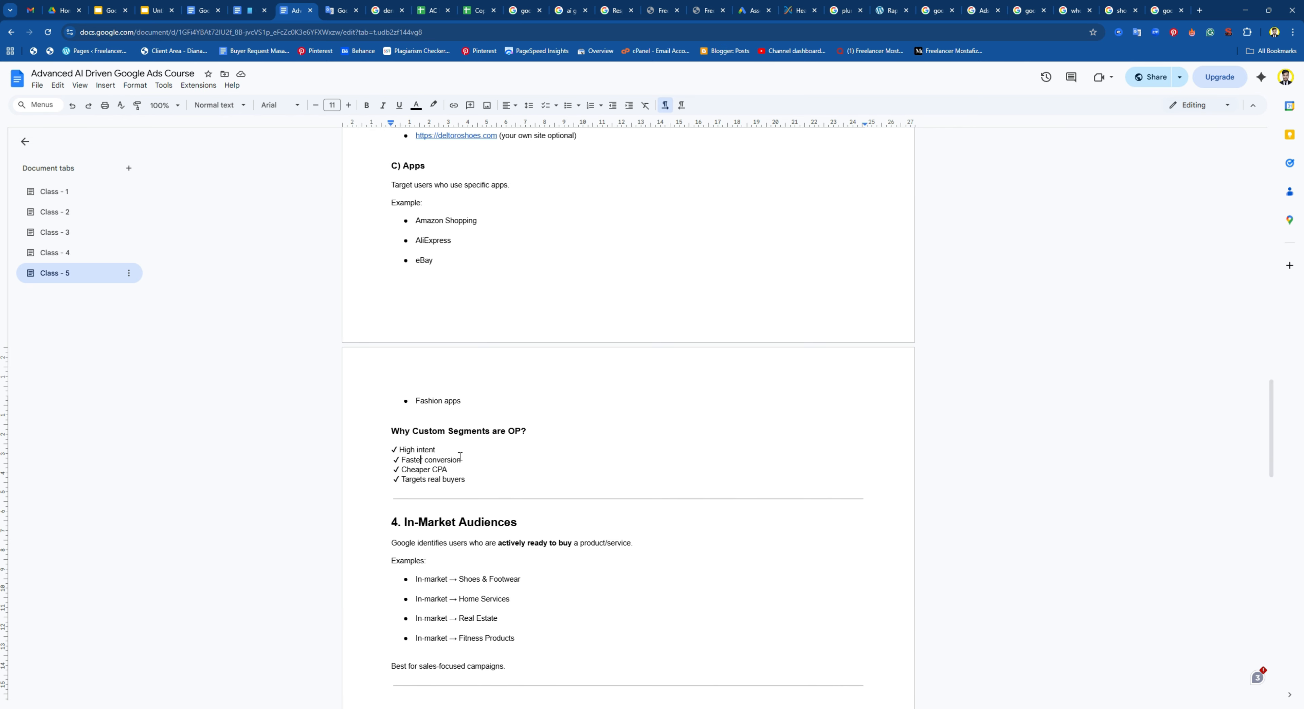
pyautogui.scroll(-12, 458, 456)
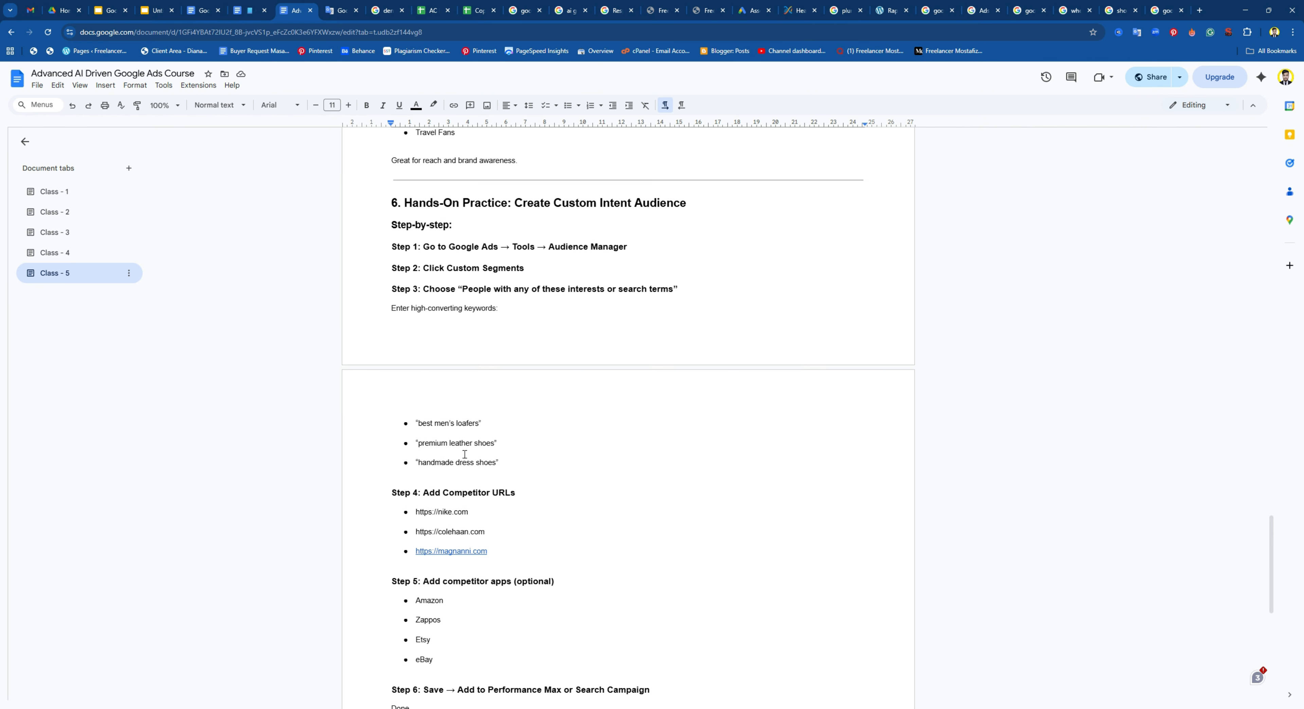
pyautogui.scroll(18, 462, 453)
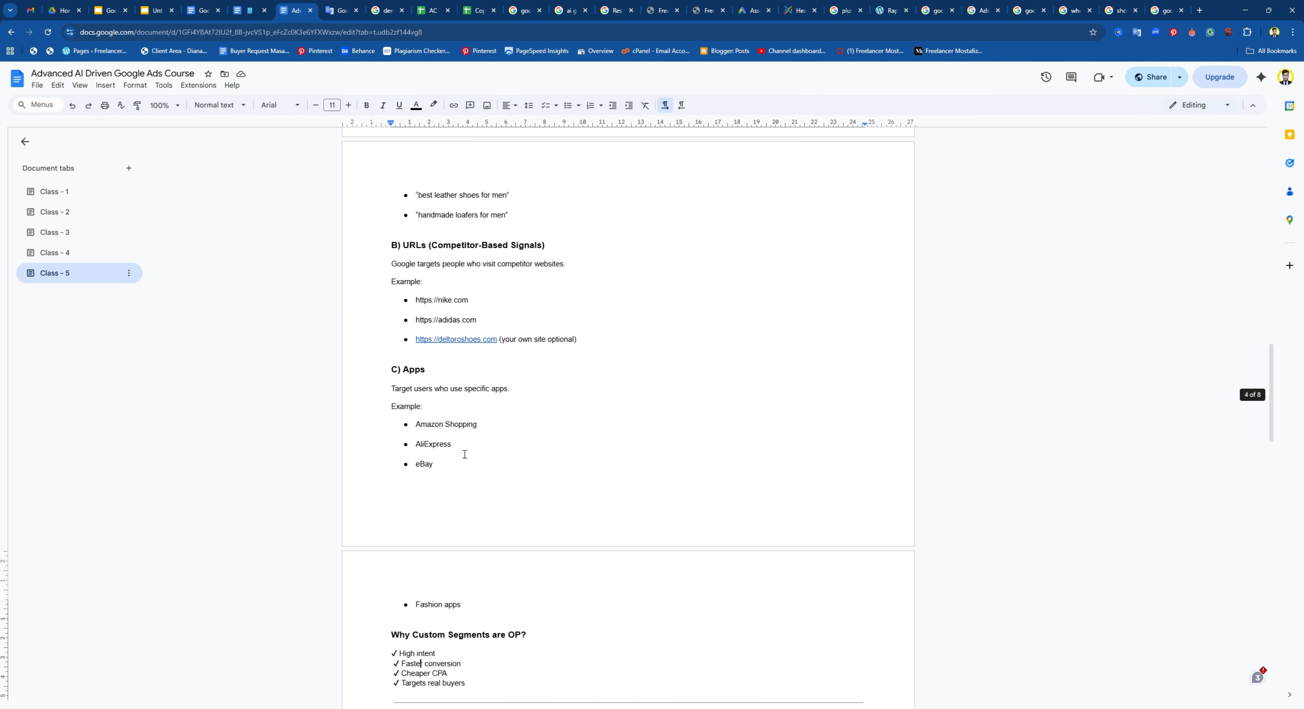
pyautogui.scroll(6, 464, 455)
pyautogui.moveTo(394, 296); pyautogui.dragTo(545, 554)
pyautogui.scroll(-4, 544, 554)
pyautogui.scroll(-6, 547, 547)
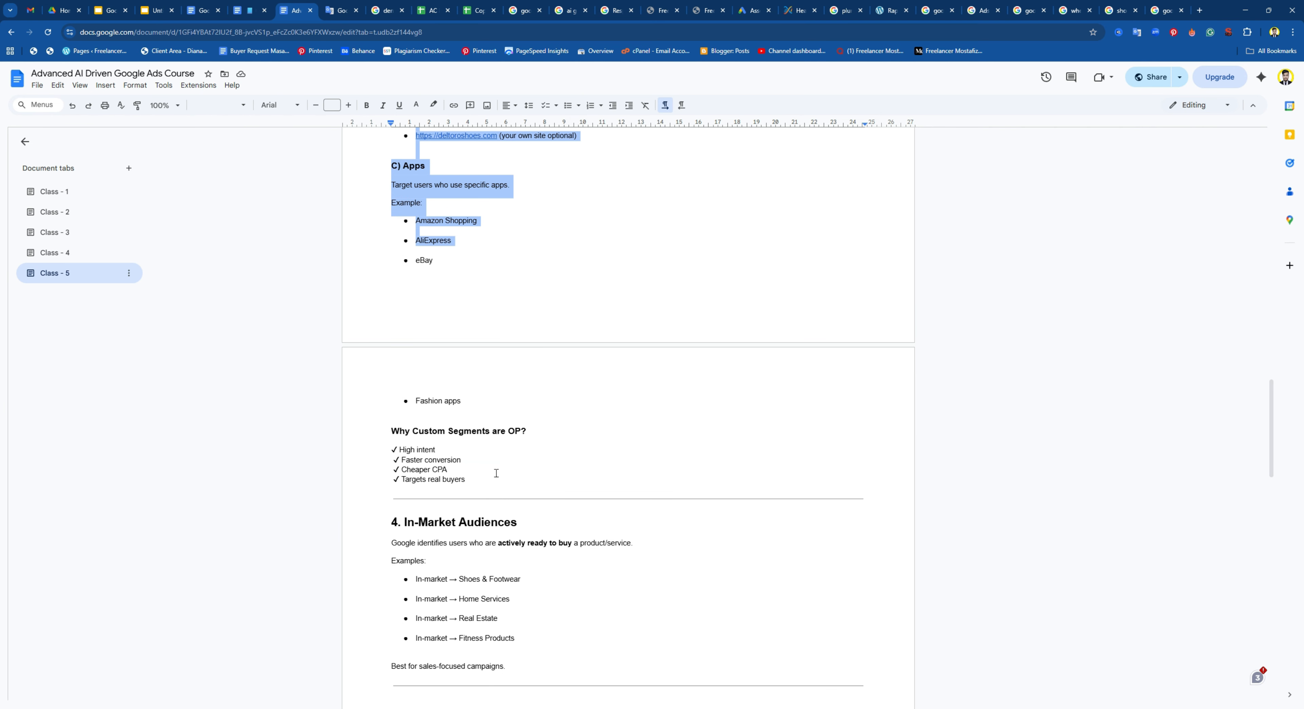
pyautogui.click(496, 474)
# Highlight the In-Market Audiences section of the notes, from its heading through the Fitness Products example
pyautogui.scroll(-4, 492, 476)
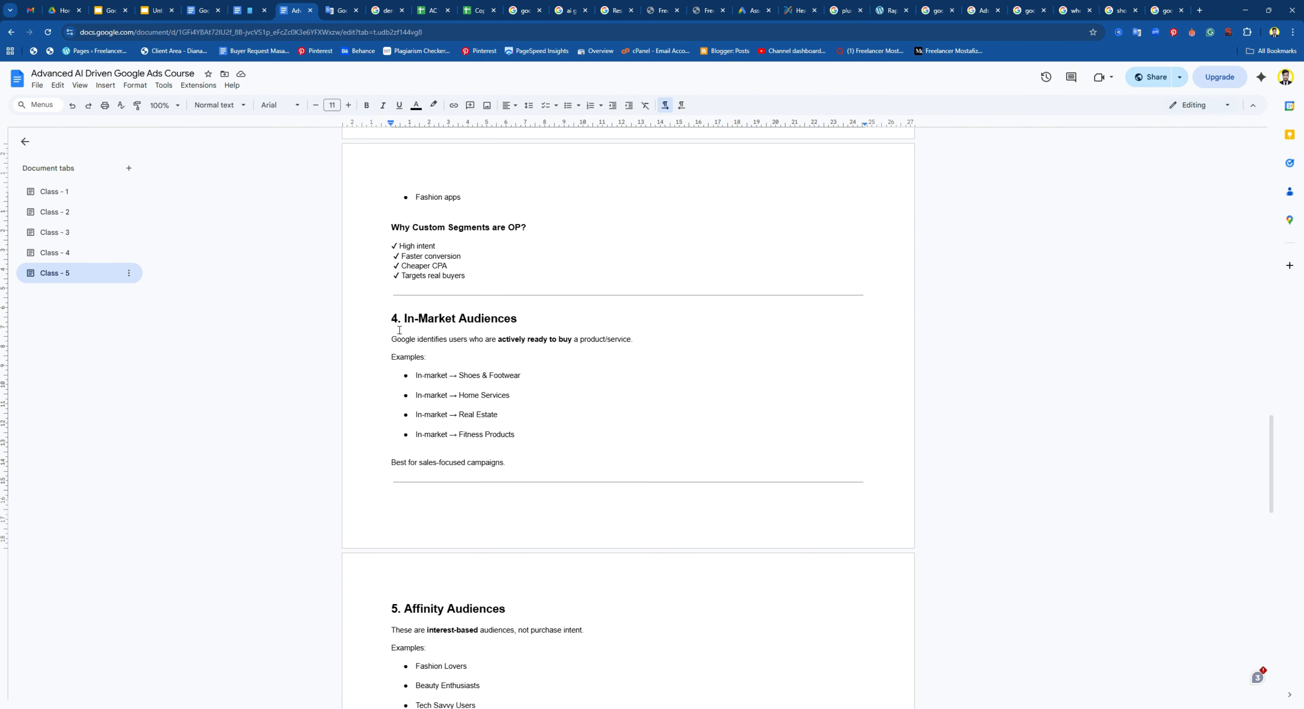
pyautogui.moveTo(387, 304); pyautogui.dragTo(518, 440)
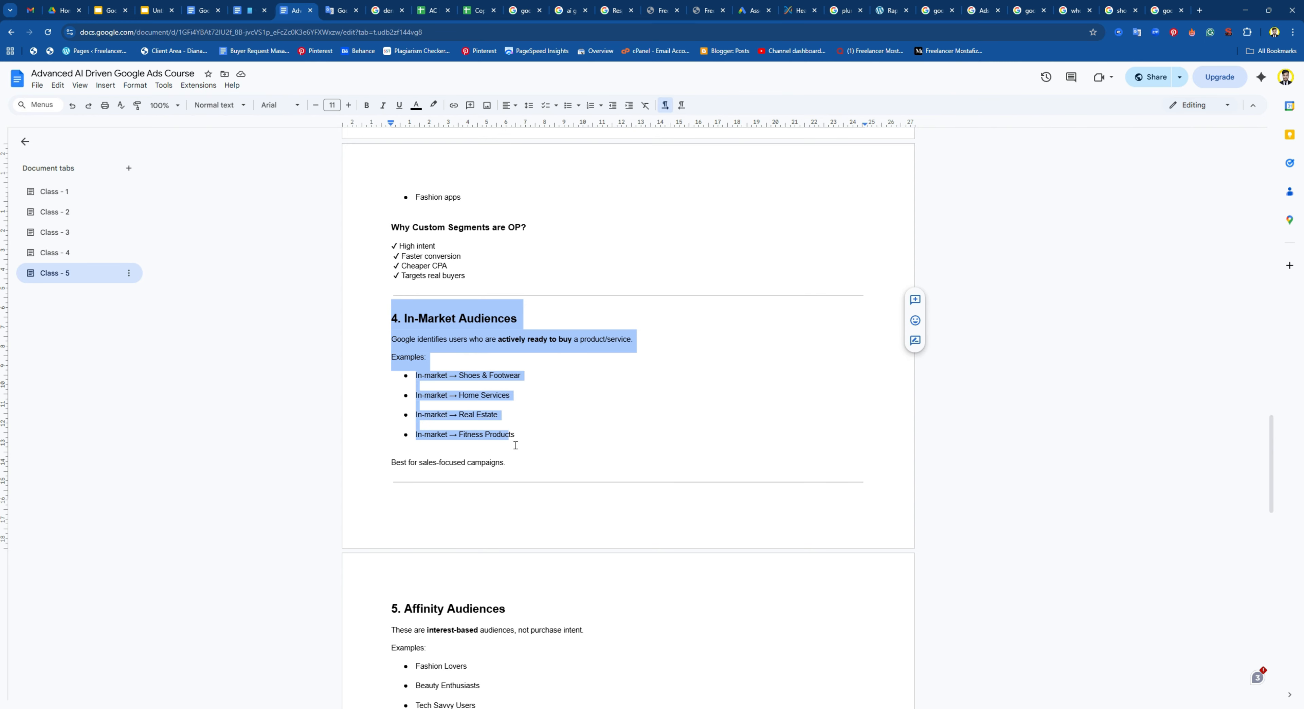
pyautogui.click(524, 438)
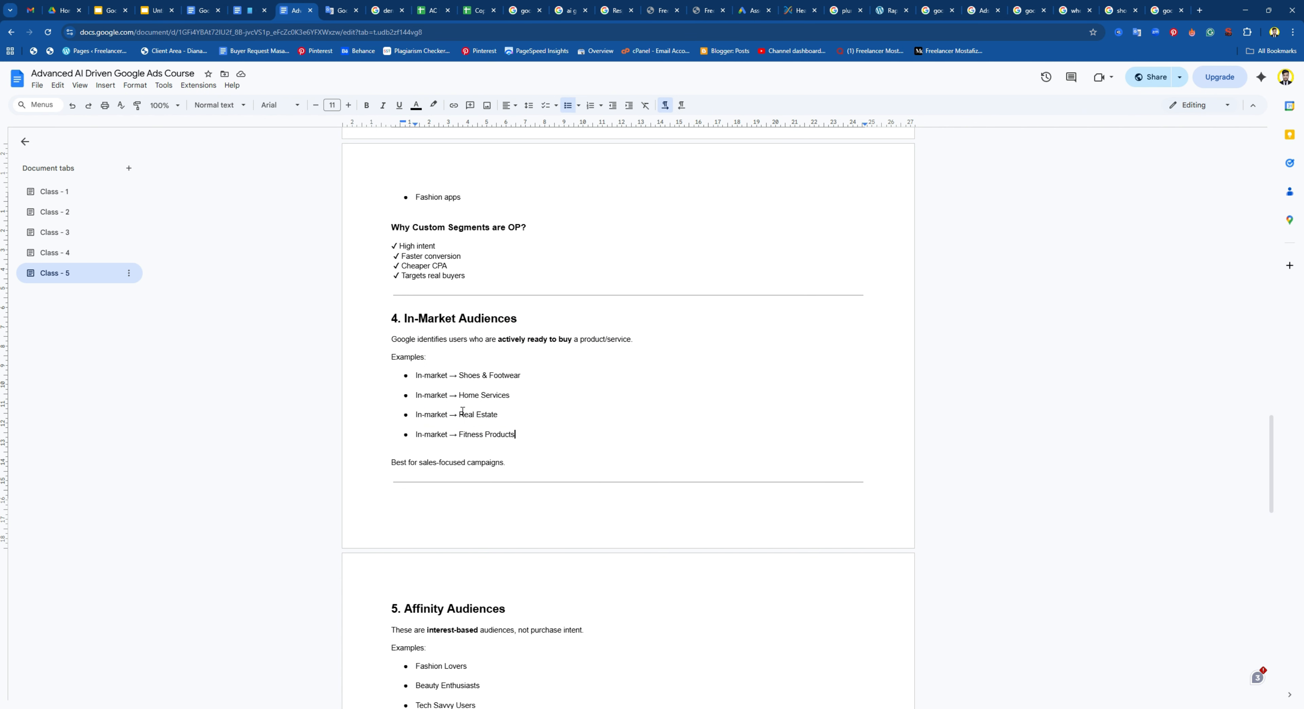
# Highlight the Affinity Audiences section of the notes, from its heading through the Travel Fans example
pyautogui.scroll(-2, 471, 398)
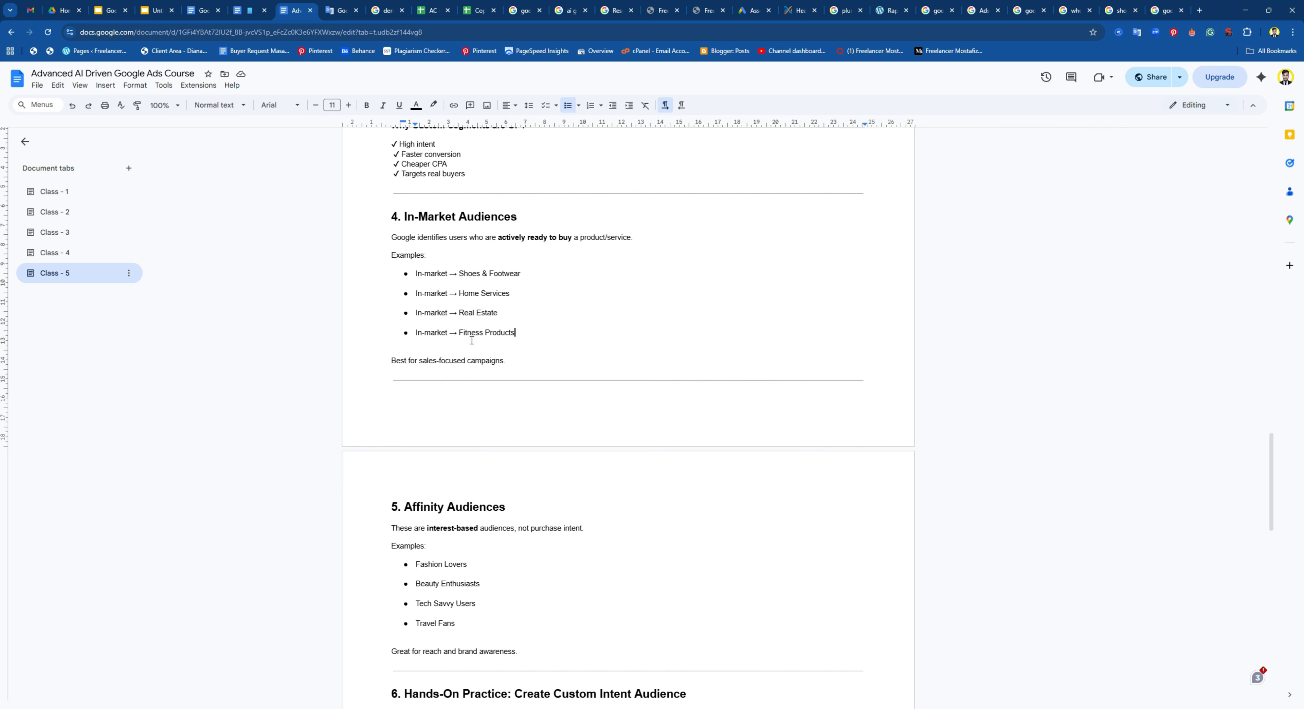
pyautogui.scroll(-2, 471, 341)
pyautogui.moveTo(393, 422); pyautogui.dragTo(458, 521)
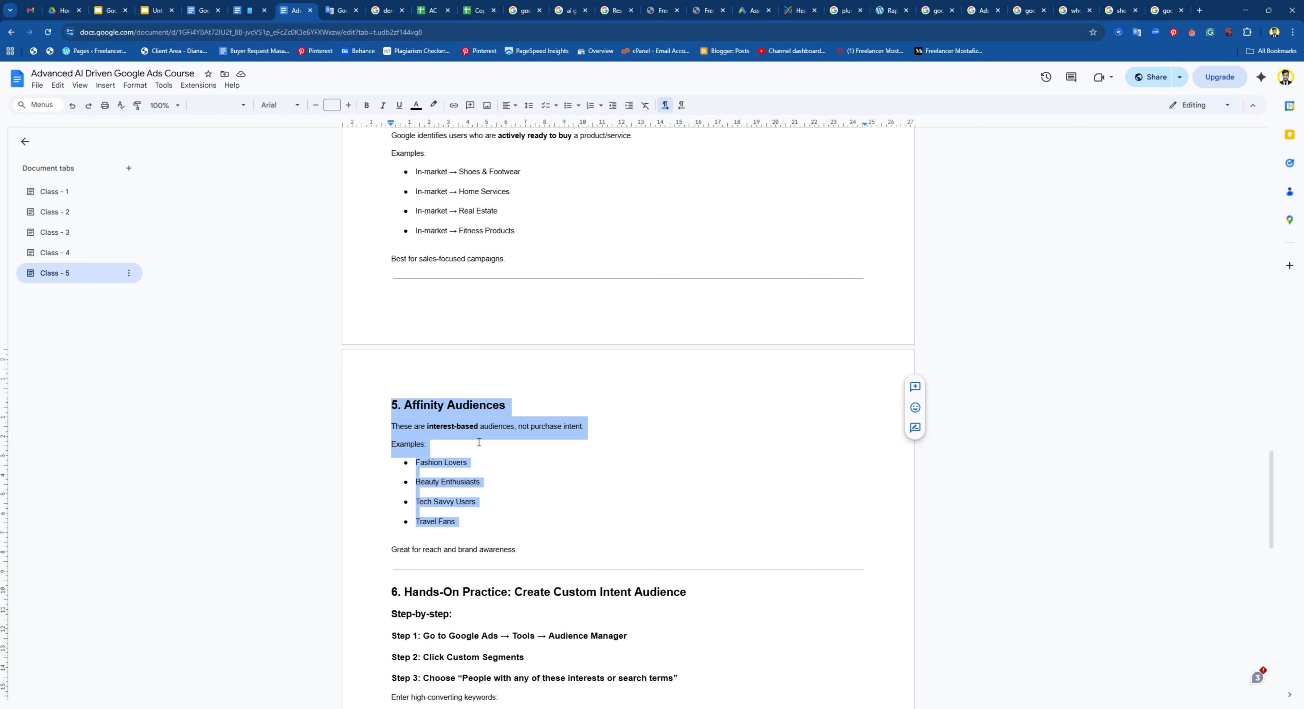
# Highlight the "Hands-On Practice: Create Custom Intent Audience" section and go through Steps 1 to 3 one by one
pyautogui.scroll(-5, 444, 423)
pyautogui.scroll(-2, 443, 424)
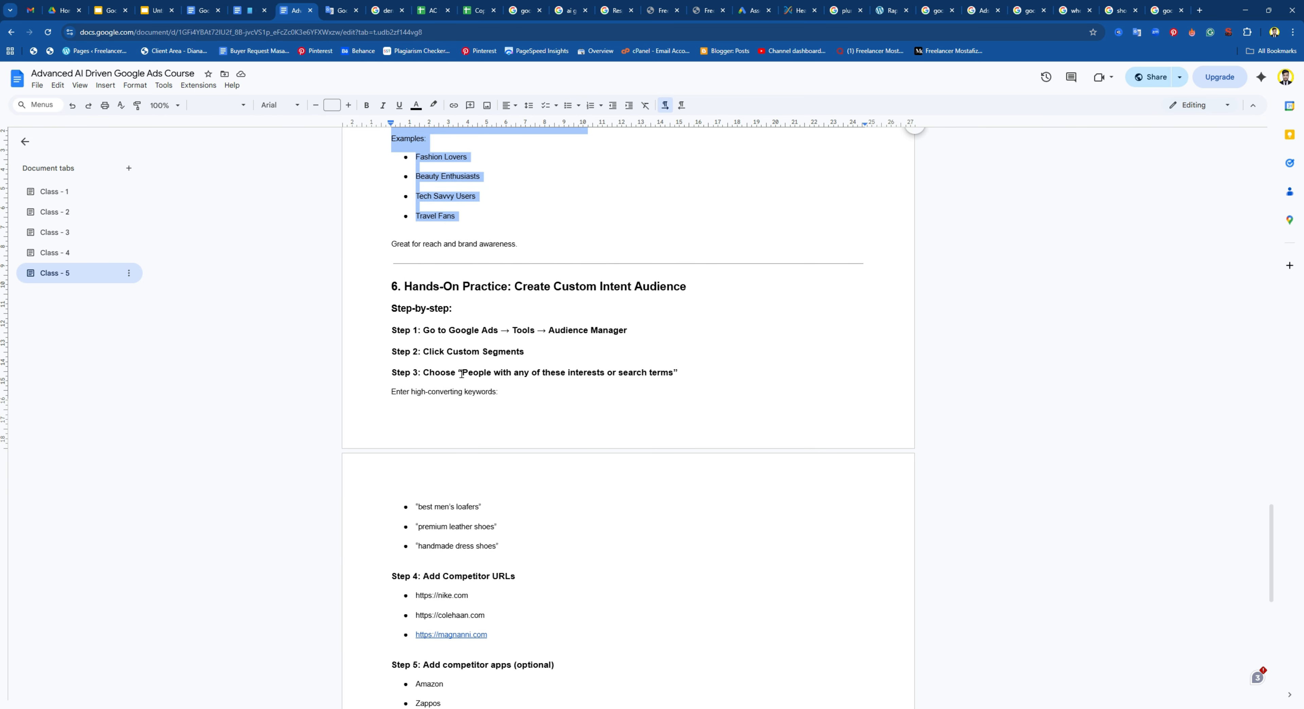
pyautogui.moveTo(391, 286); pyautogui.dragTo(514, 390)
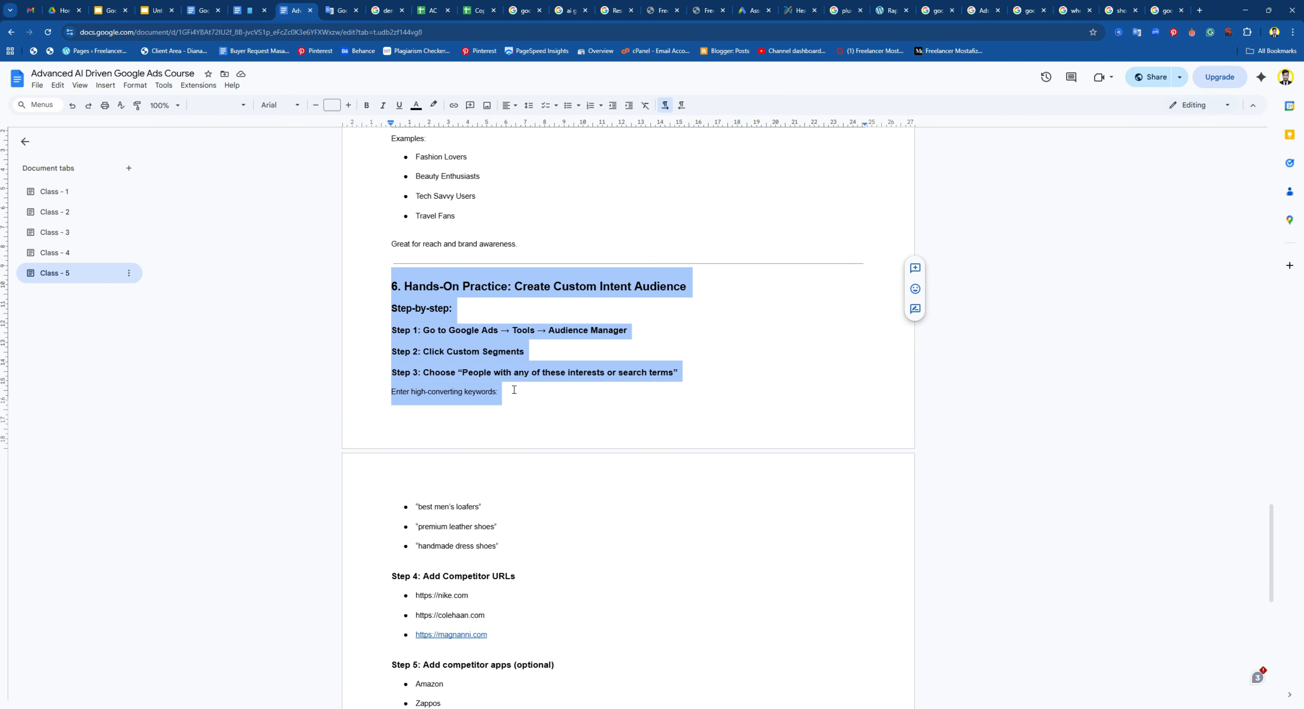
pyautogui.moveTo(423, 330); pyautogui.dragTo(641, 339)
pyautogui.doubleClick(517, 337)
pyautogui.moveTo(423, 354); pyautogui.dragTo(575, 363)
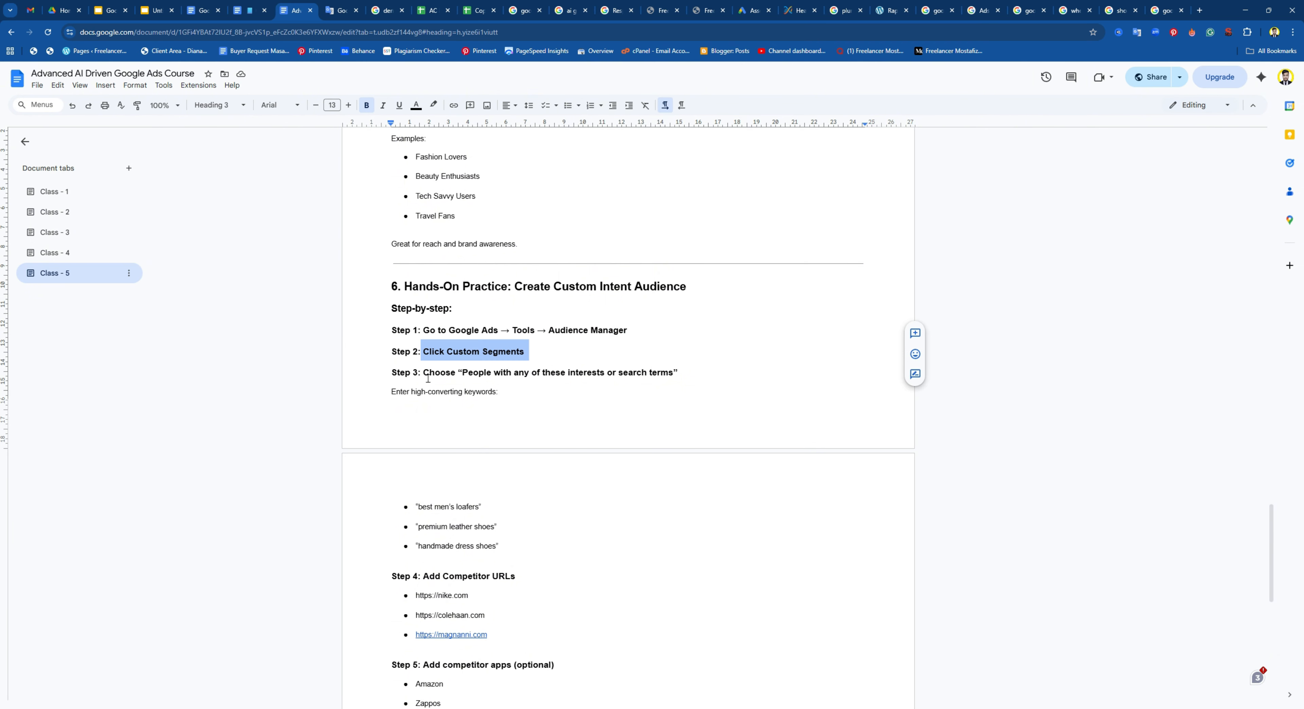
pyautogui.moveTo(424, 378); pyautogui.dragTo(695, 385)
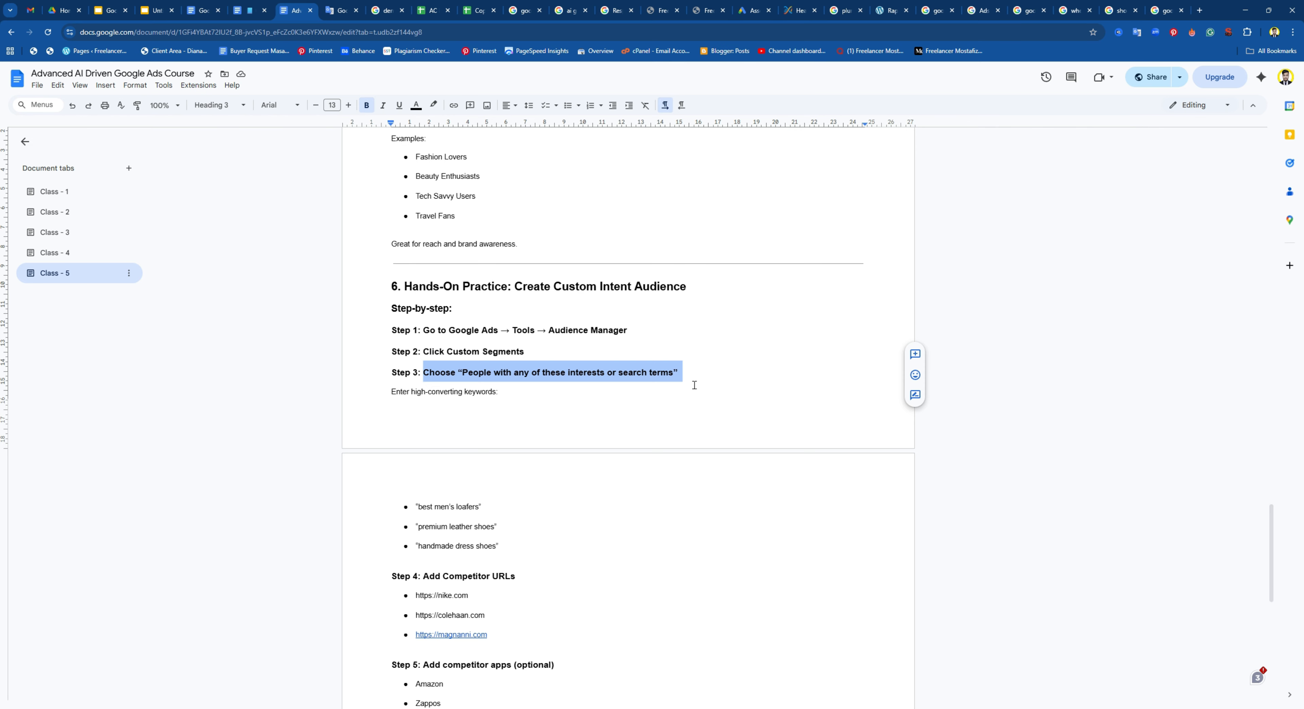
# Review the keyword examples and the remaining hands-on steps on competitor URLs, apps and adding the segment to a campaign
pyautogui.scroll(-2, 494, 438)
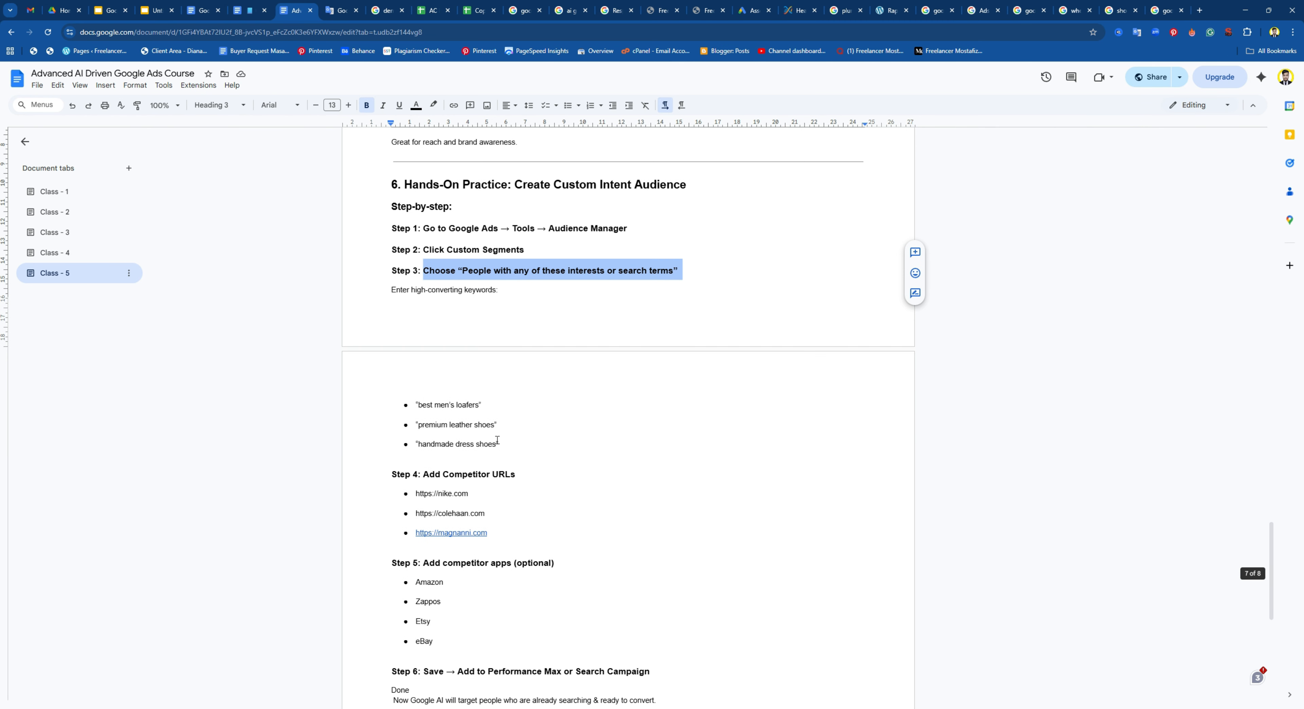
pyautogui.scroll(2, 523, 440)
pyautogui.scroll(-4, 536, 442)
pyautogui.scroll(11, 546, 441)
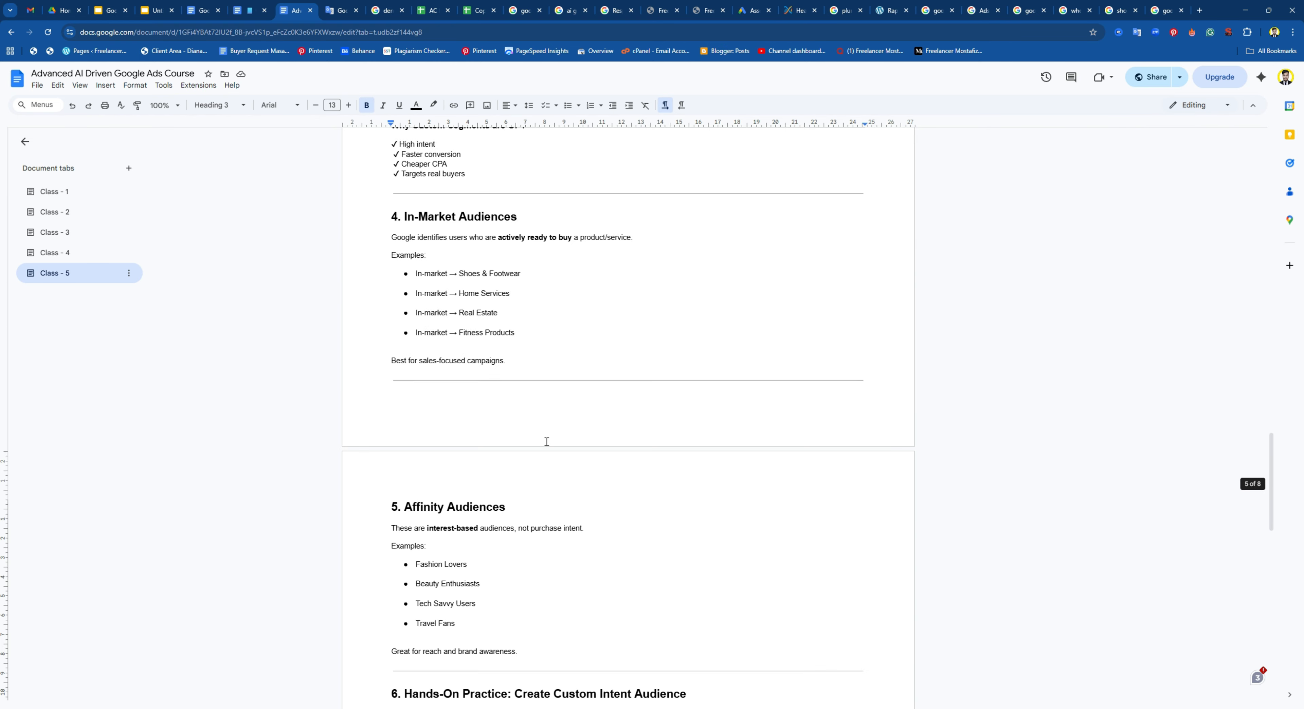
# Switch to Google Ads and open the Audience manager from the Shared library of the Happy Panda Junk Removal account
pyautogui.hotkey('alt', 'Tab')
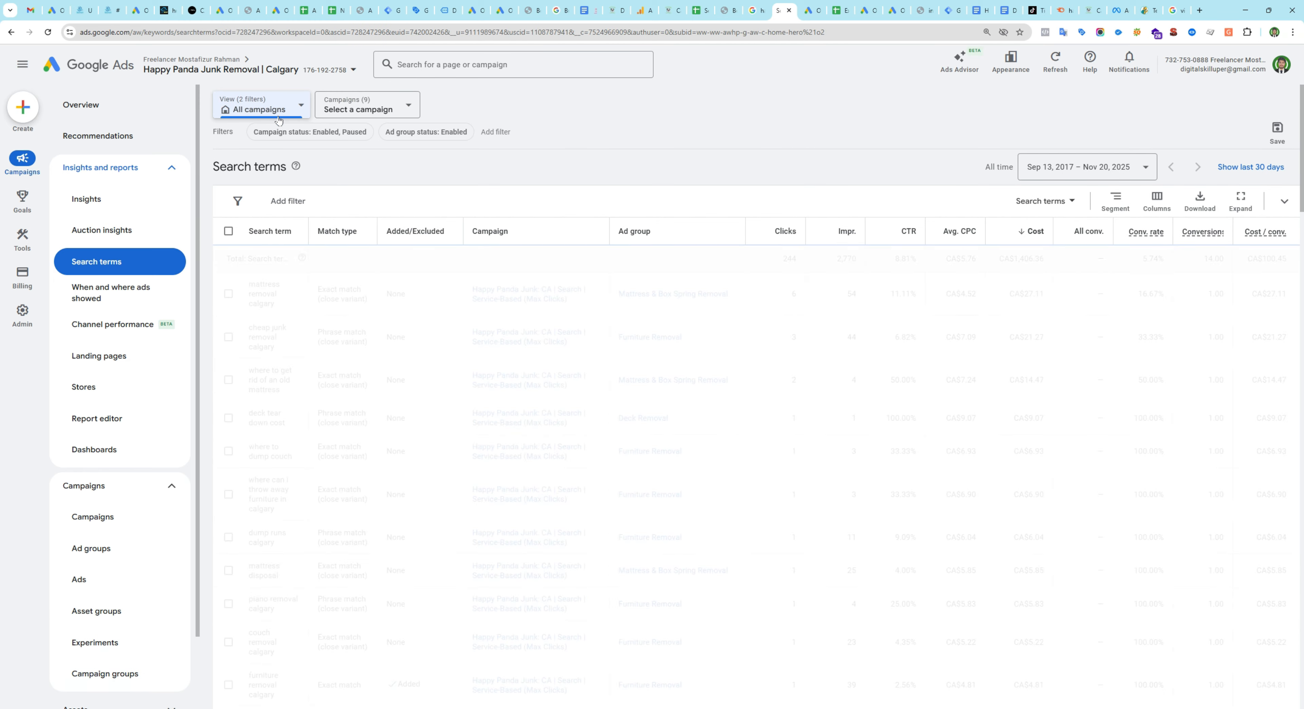
pyautogui.moveTo(22, 238)
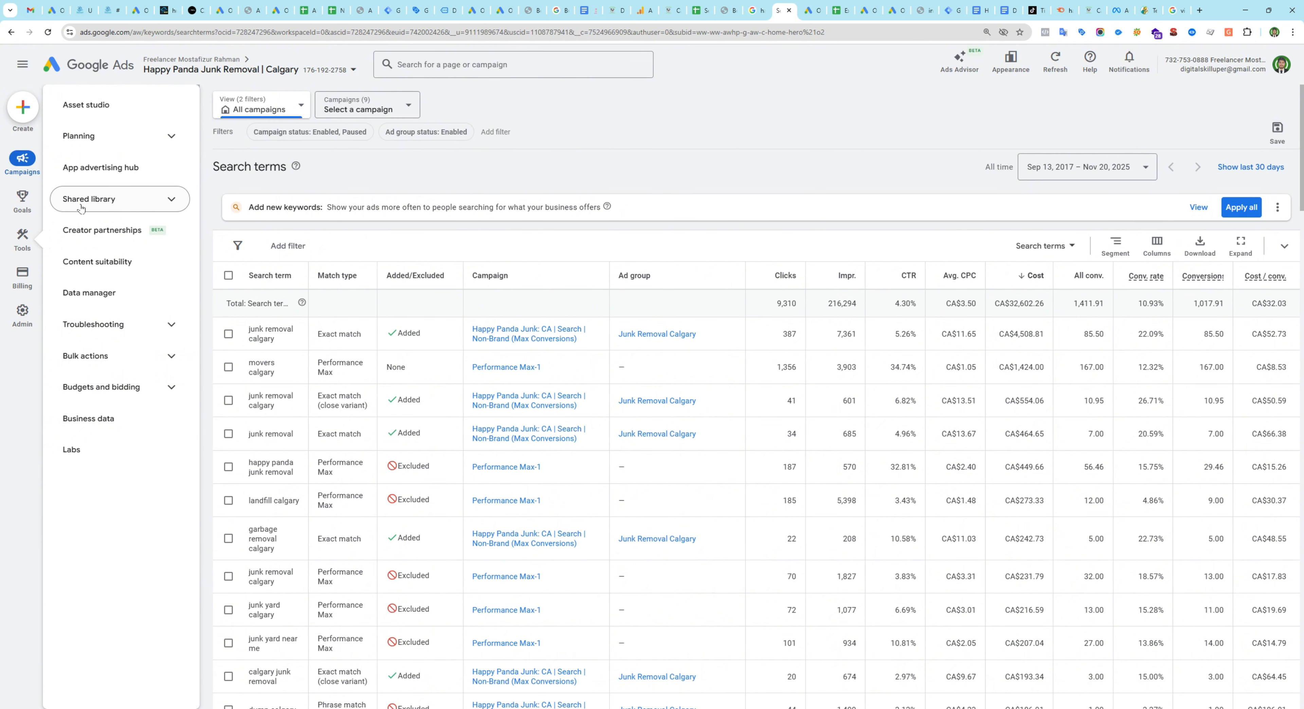
pyautogui.click(139, 203)
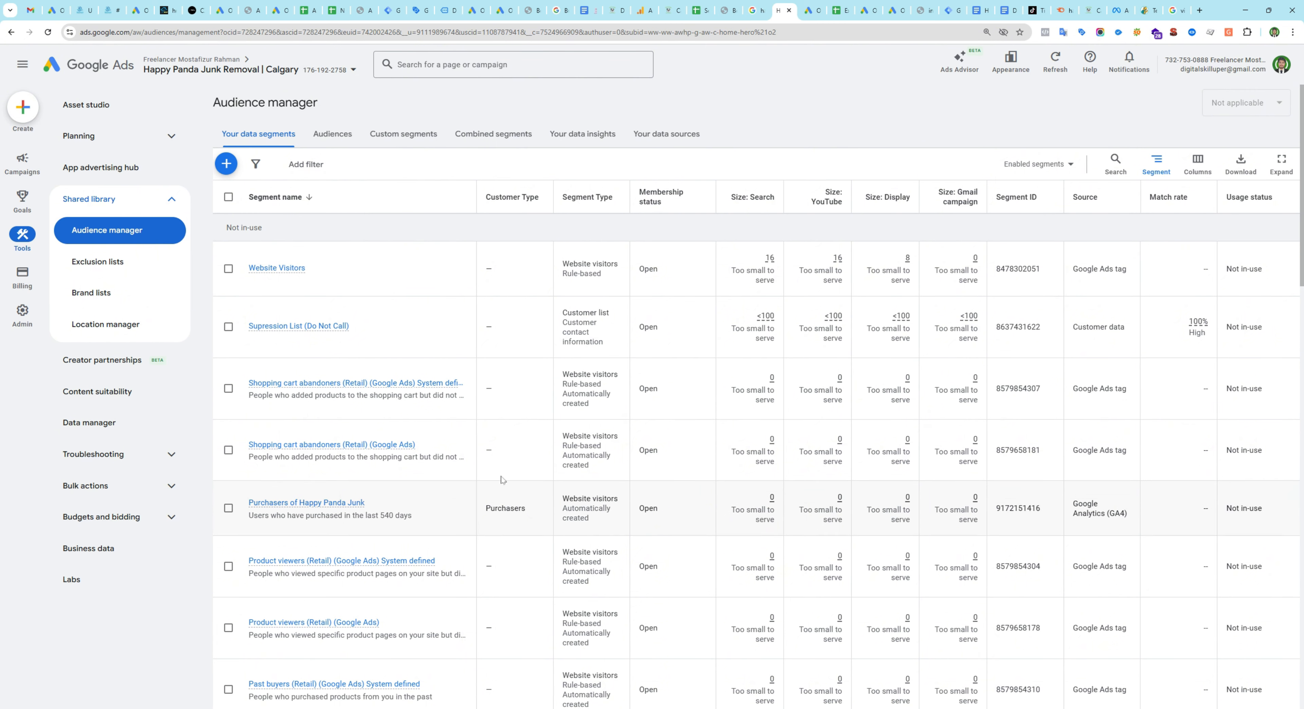
# Show the data segment types available for creation without adding one, and open the Audiences list in the Audience manager
pyautogui.click(226, 163)
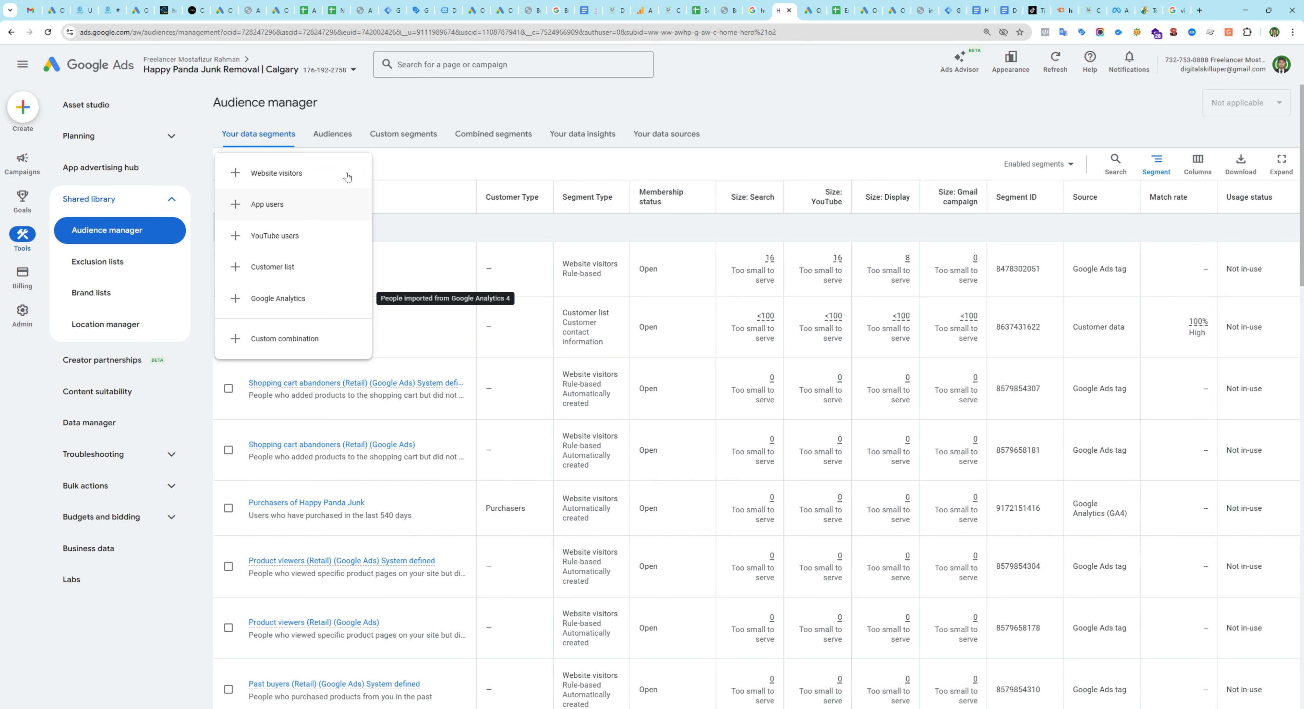
pyautogui.click(457, 102)
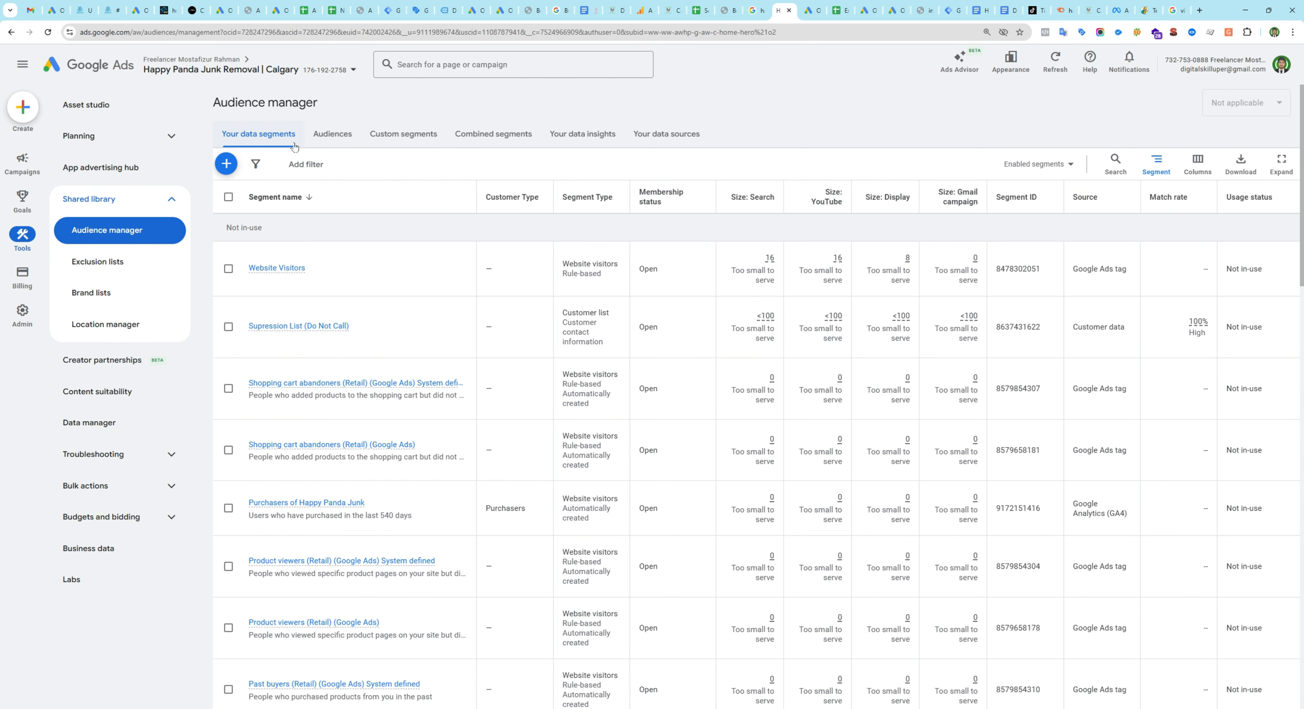
pyautogui.click(355, 137)
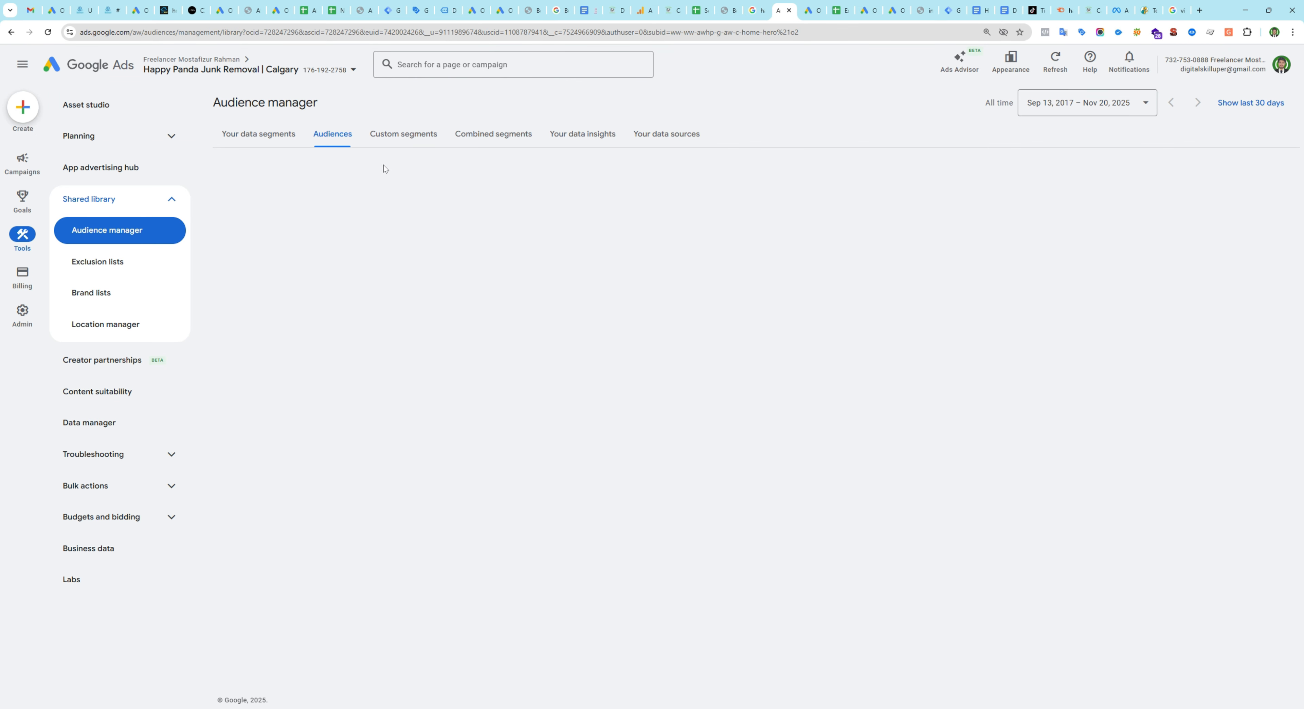
# Return to the Google Docs notes and review the custom intent audience steps through to the end of Class - 5
pyautogui.hotkey('alt', 'Tab')
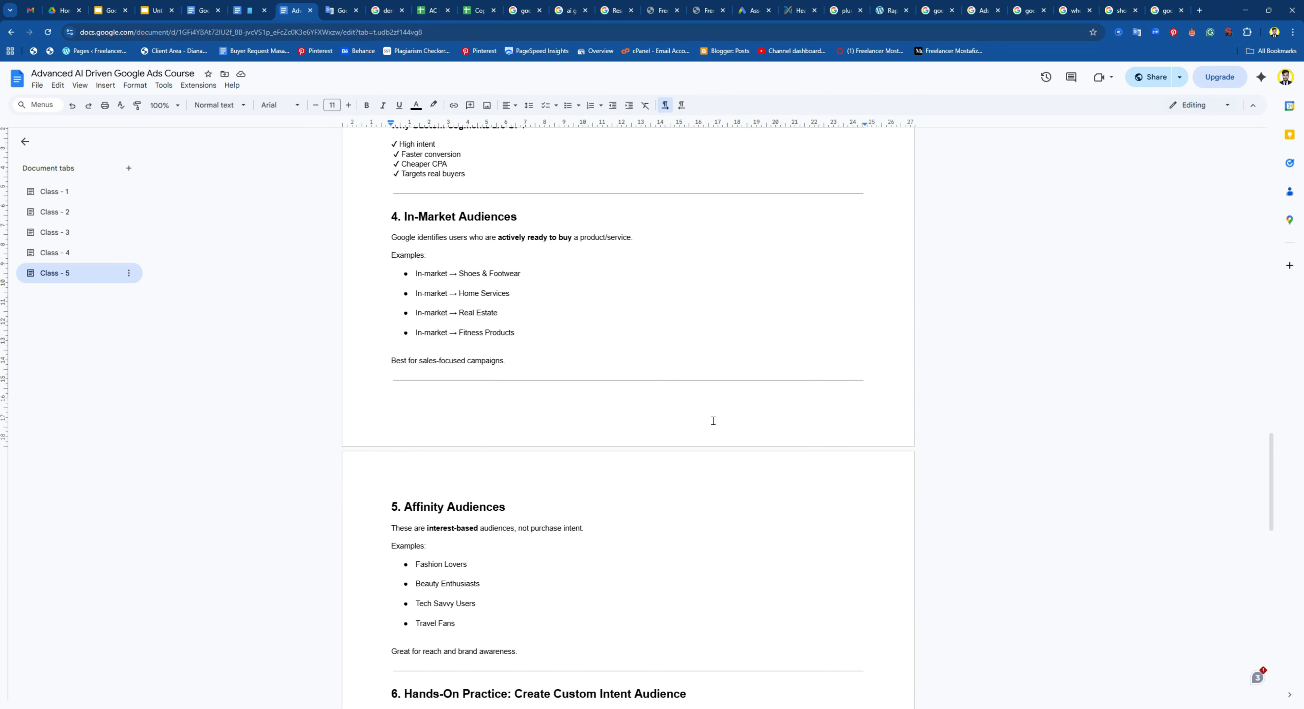
pyautogui.click(650, 338)
pyautogui.scroll(-15, 542, 356)
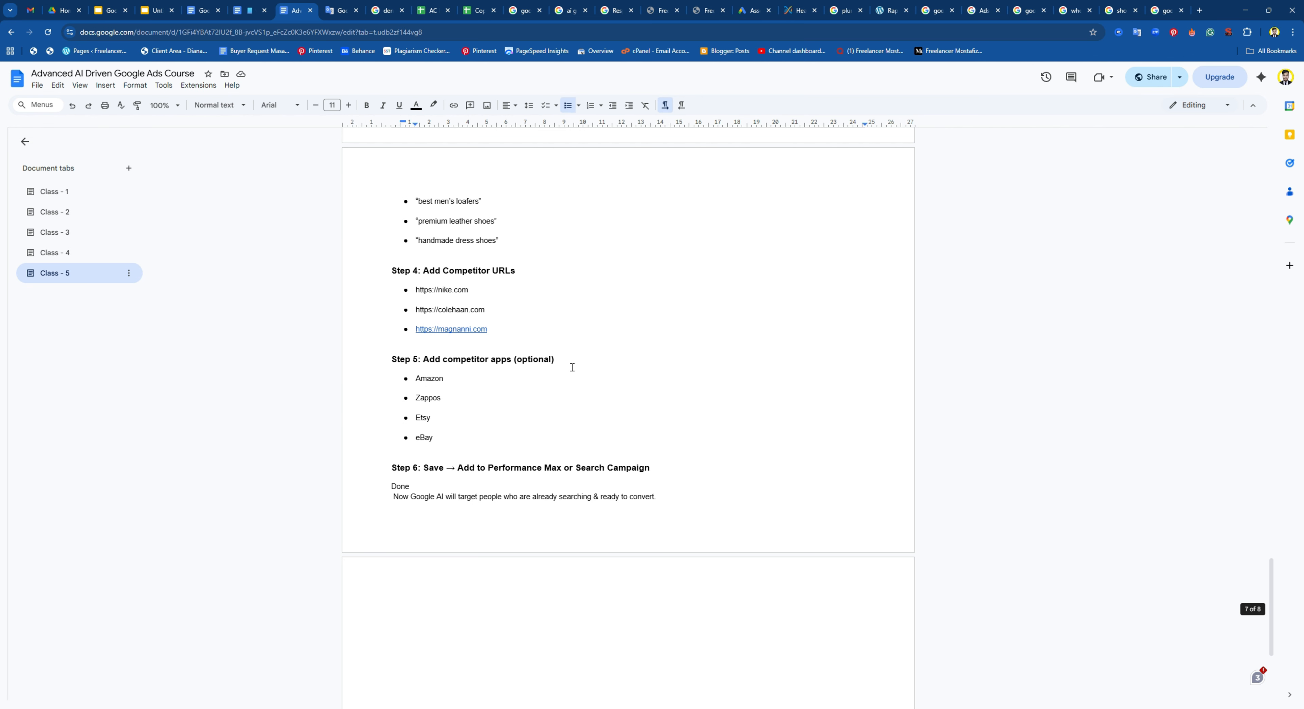
pyautogui.scroll(-5, 572, 367)
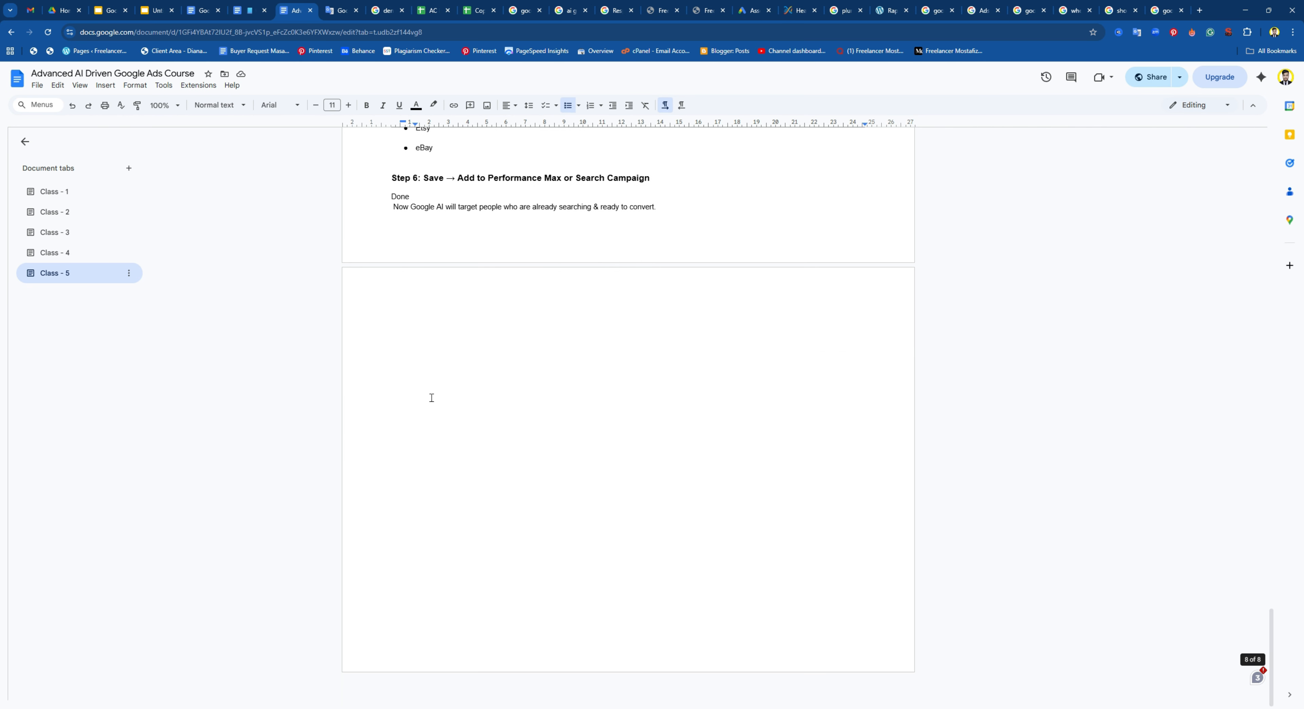
# Go back to the beginning of the Class - 5 notes and examine the Google Ads Audience Targeting diagram
pyautogui.scroll(15, 431, 398)
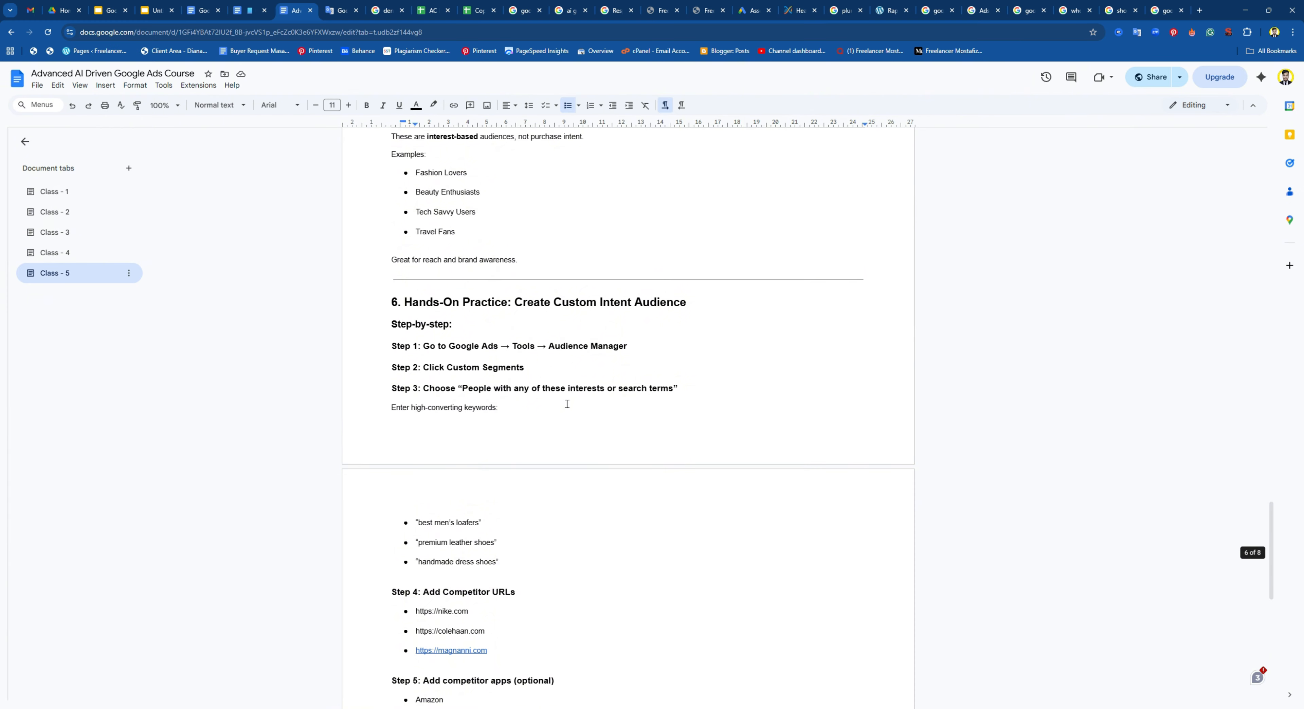
pyautogui.scroll(20, 612, 410)
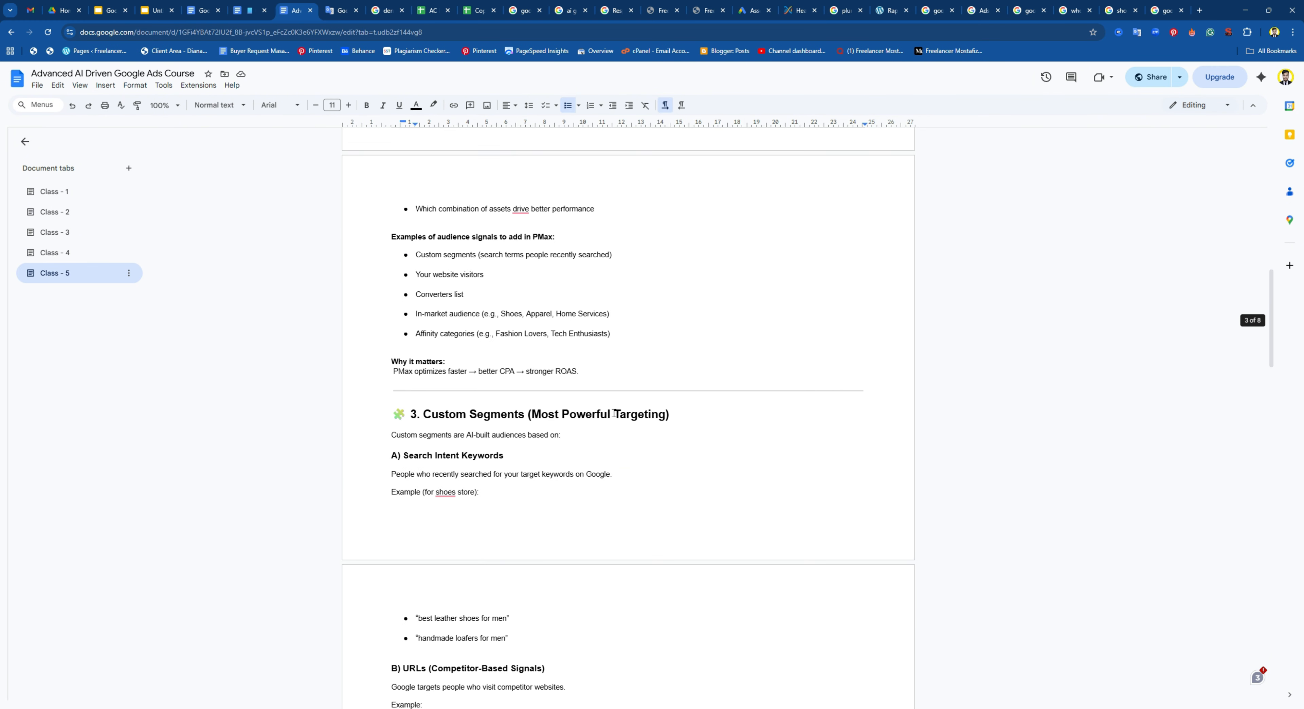
pyautogui.scroll(15, 614, 413)
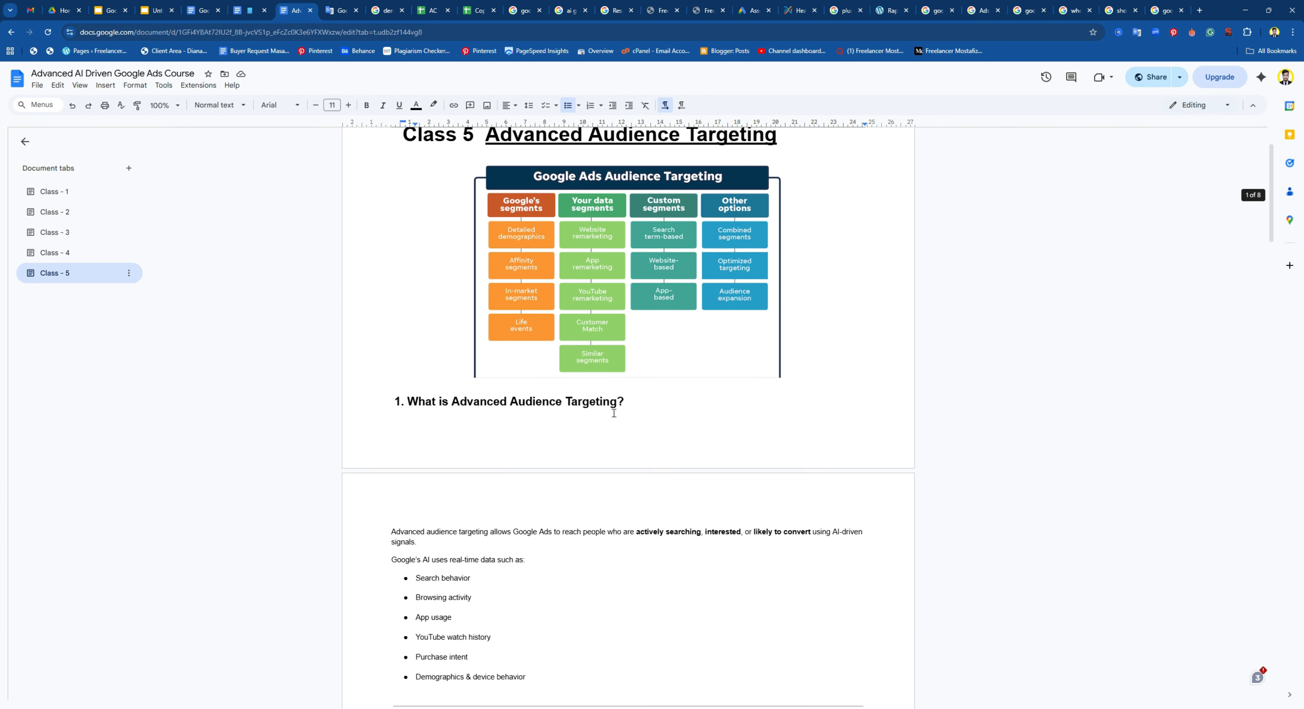
pyautogui.scroll(2, 614, 413)
pyautogui.scroll(-2, 614, 413)
pyautogui.scroll(2, 614, 413)
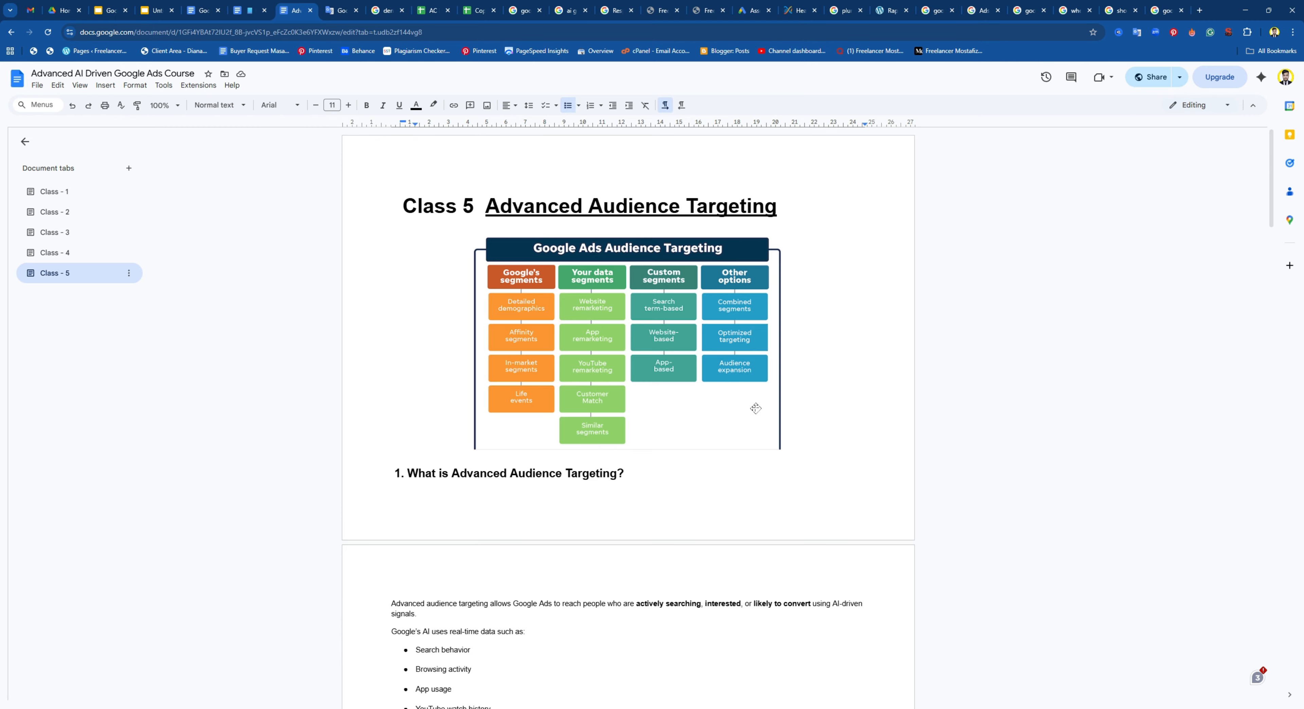
# Skim the Class - 5 notes down to the hands-on practice once more and return to the Advanced Audience Targeting title
pyautogui.scroll(-5, 516, 394)
pyautogui.scroll(-20, 516, 394)
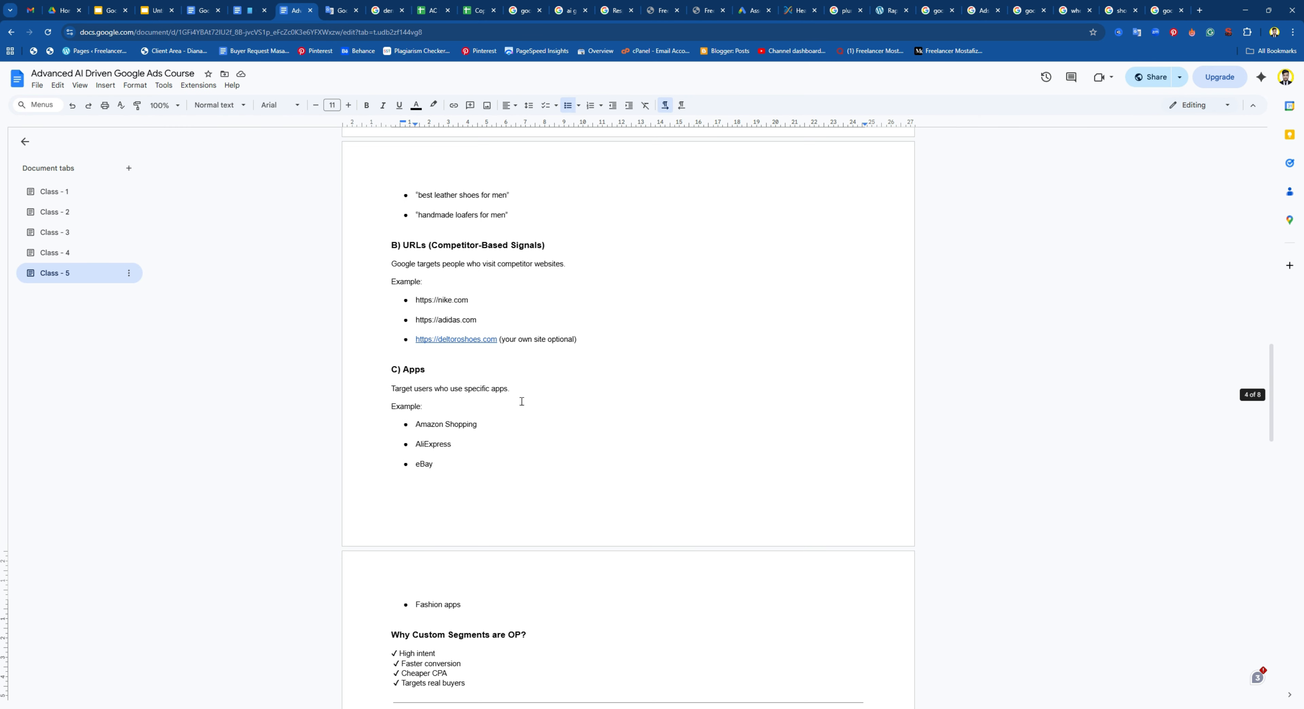
pyautogui.scroll(-20, 460, 380)
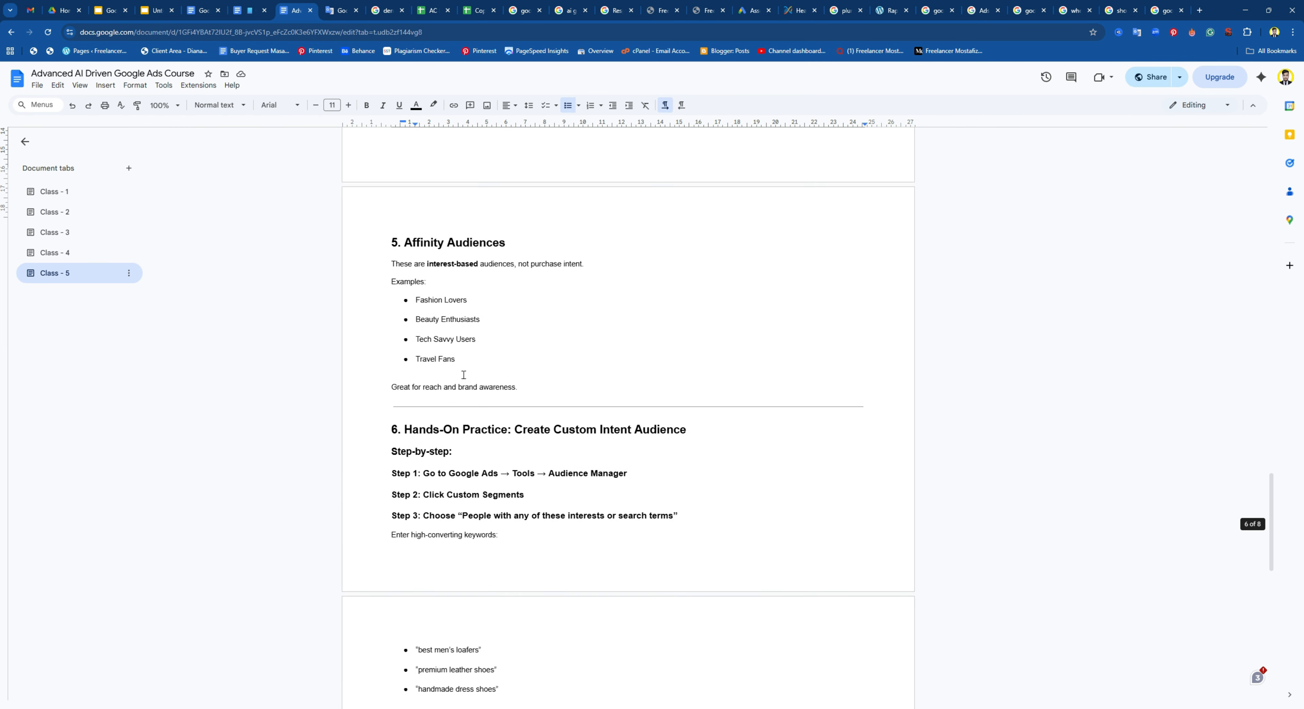
pyautogui.scroll(20, 477, 374)
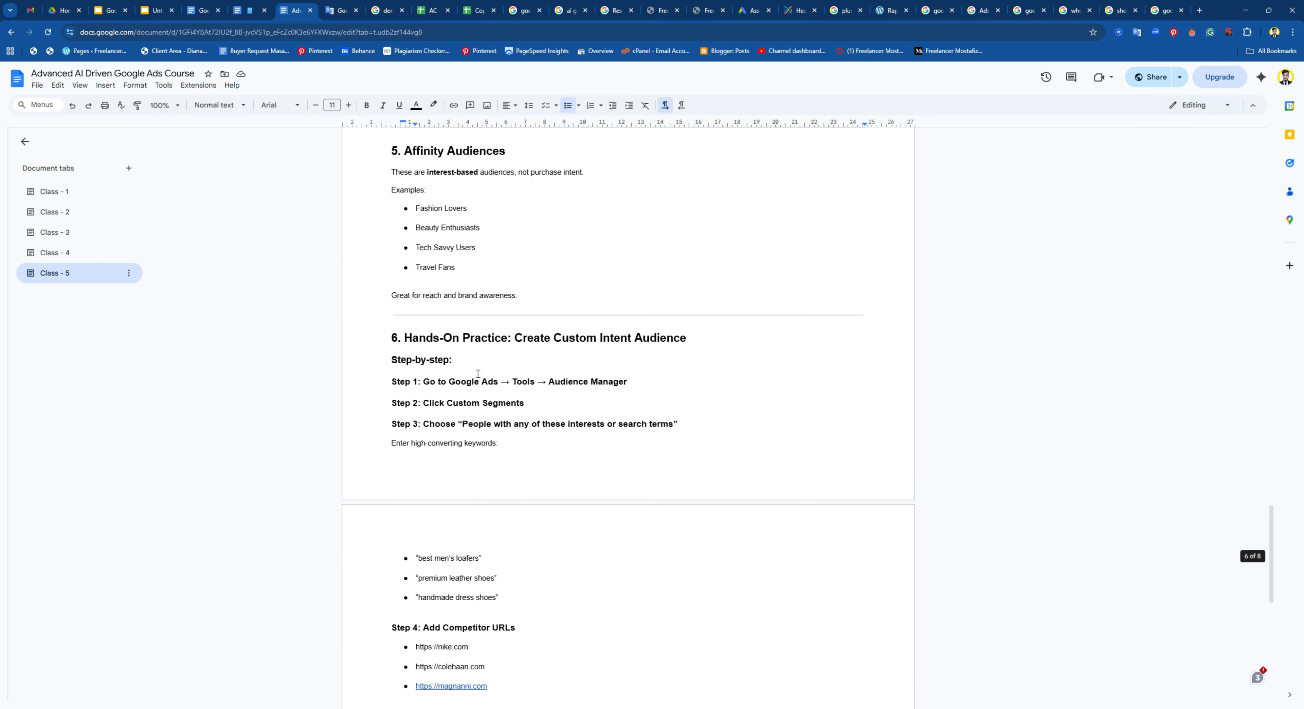
pyautogui.scroll(20, 478, 374)
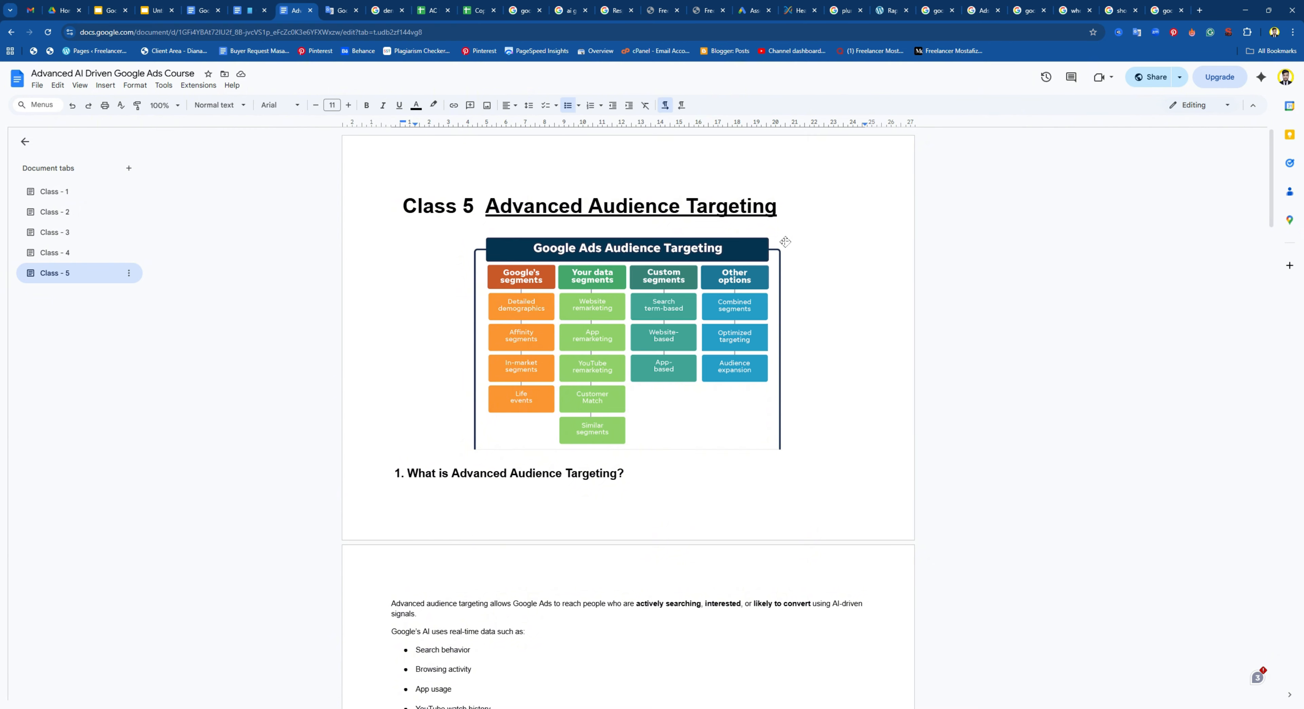
pyautogui.click(800, 213)
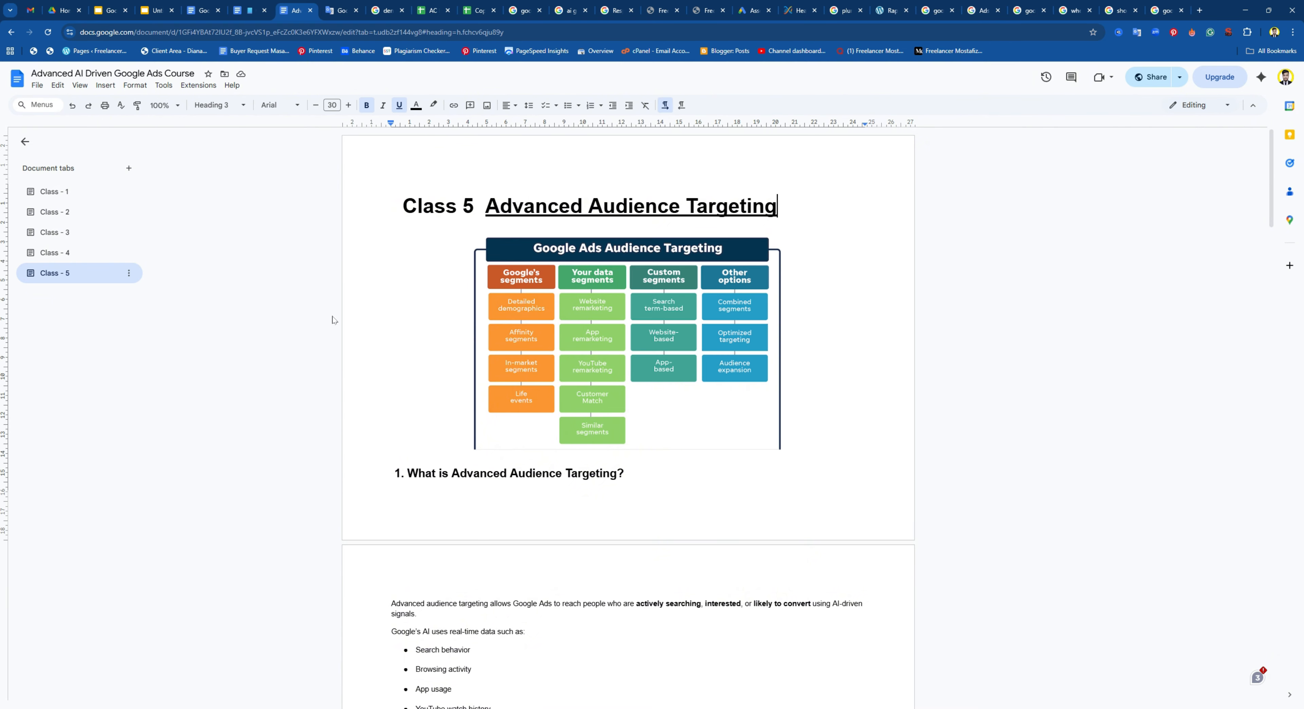